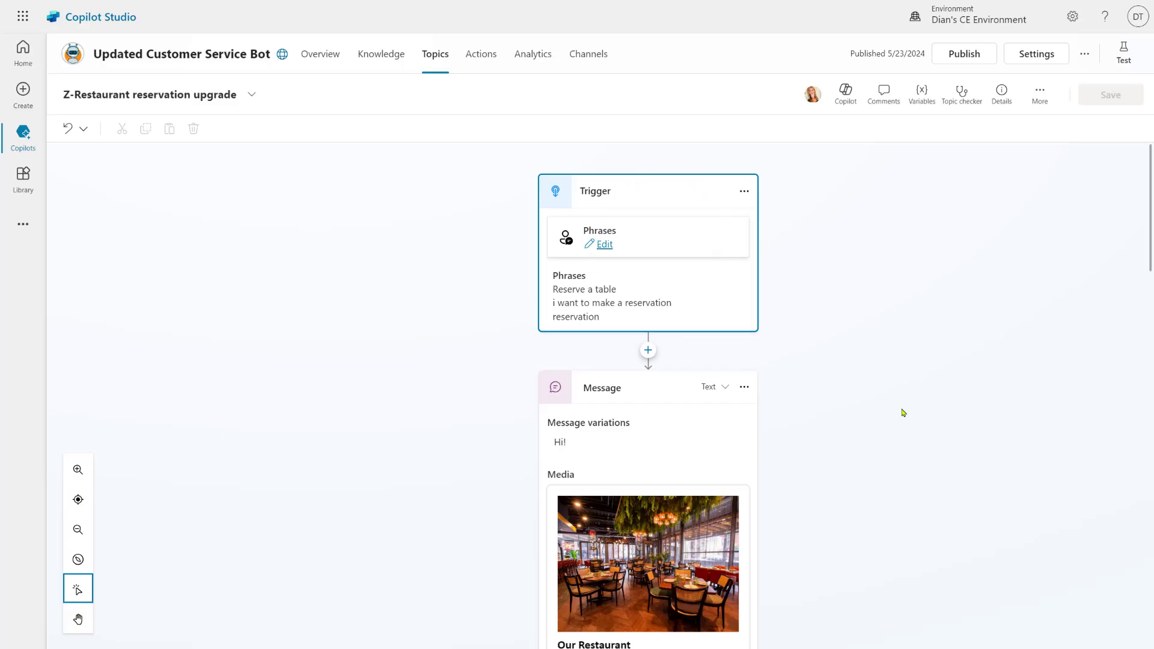
Scroll down to the 'How many people' question node and open its options menu
scroll(900, 408, "down", 4)
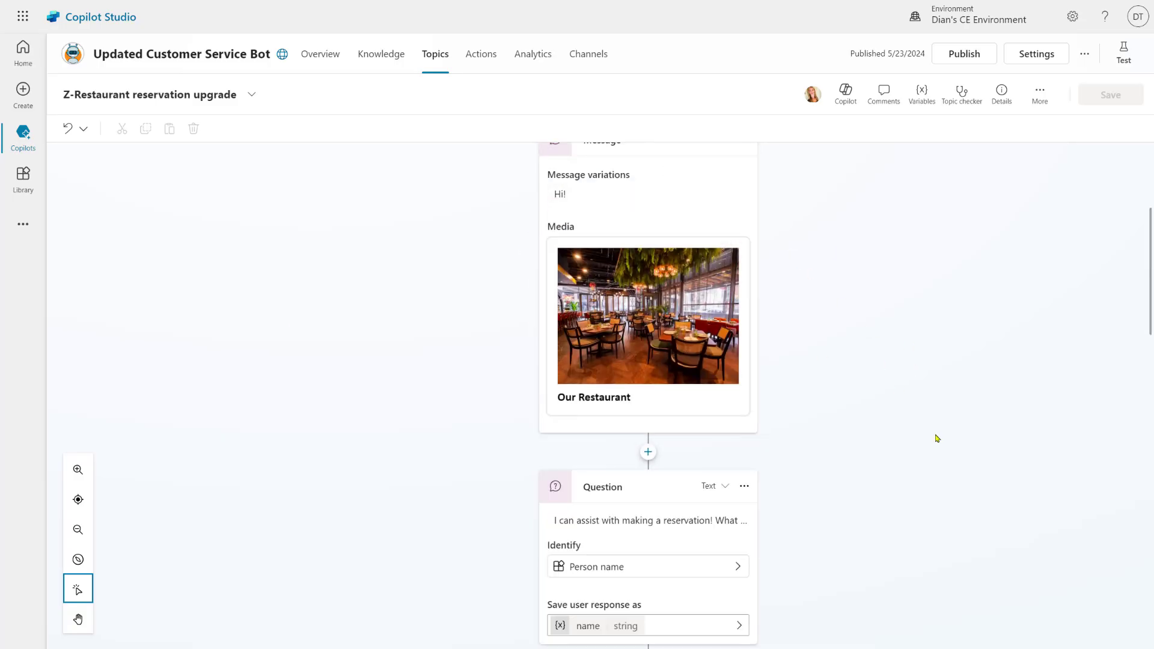
scroll(937, 438, "down", 4)
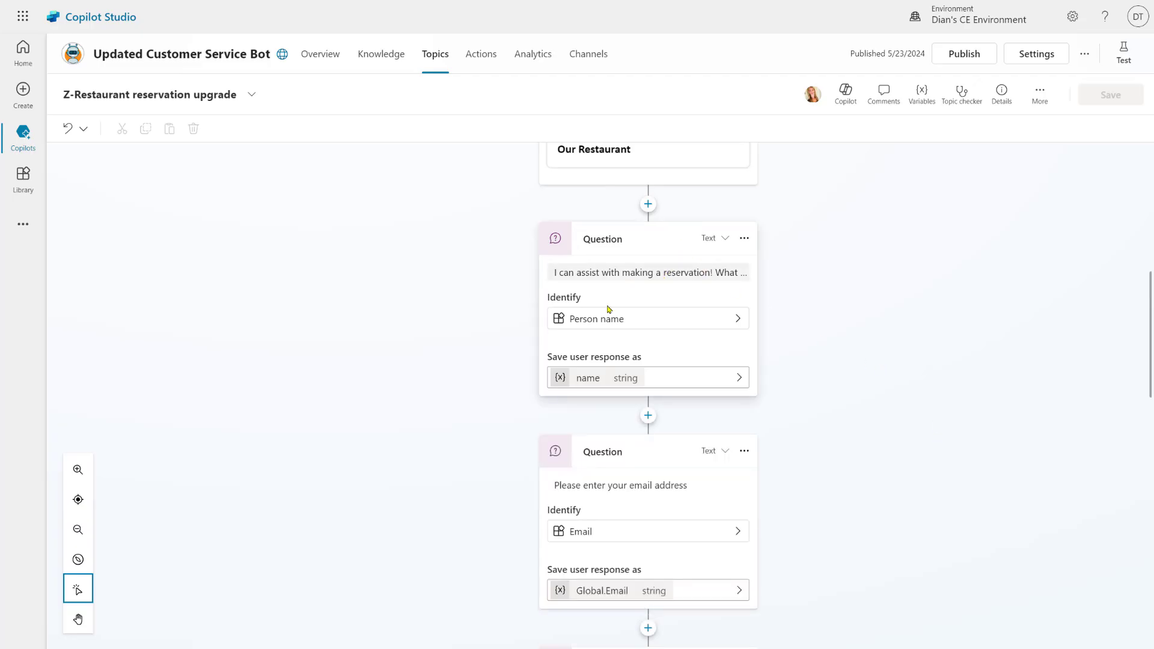
scroll(689, 353, "down", 1)
scroll(690, 354, "down", 3)
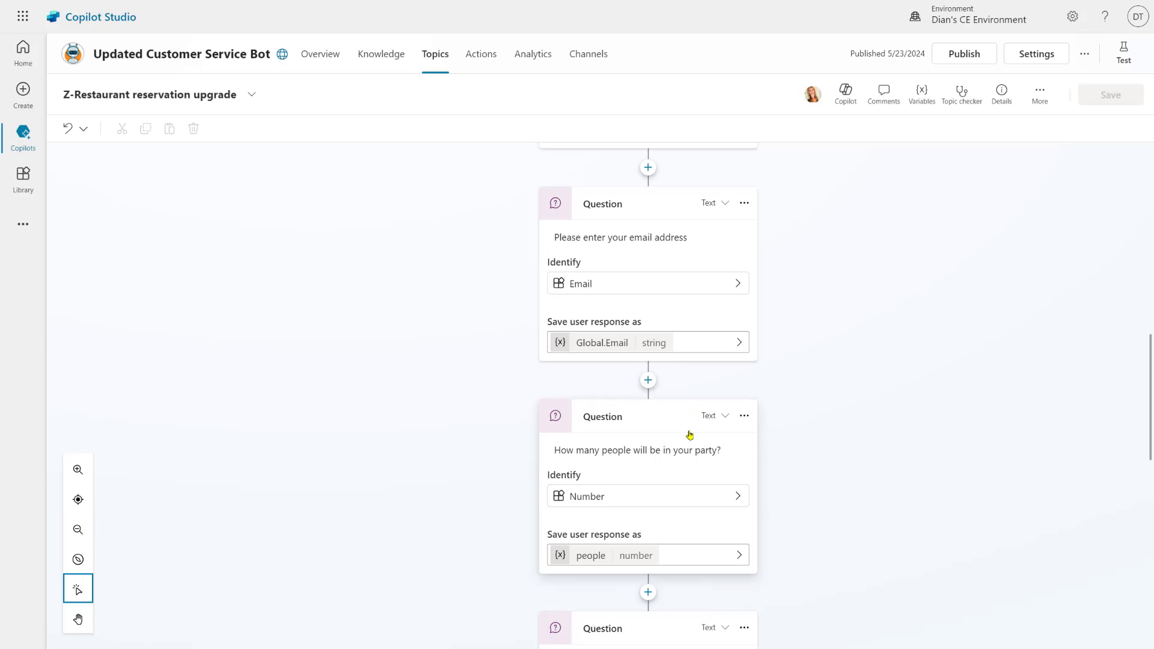
left_click(744, 417)
Review the party-size entity recognition (people less than 11, greater than 0) and its not-met prompt
left_click(763, 438)
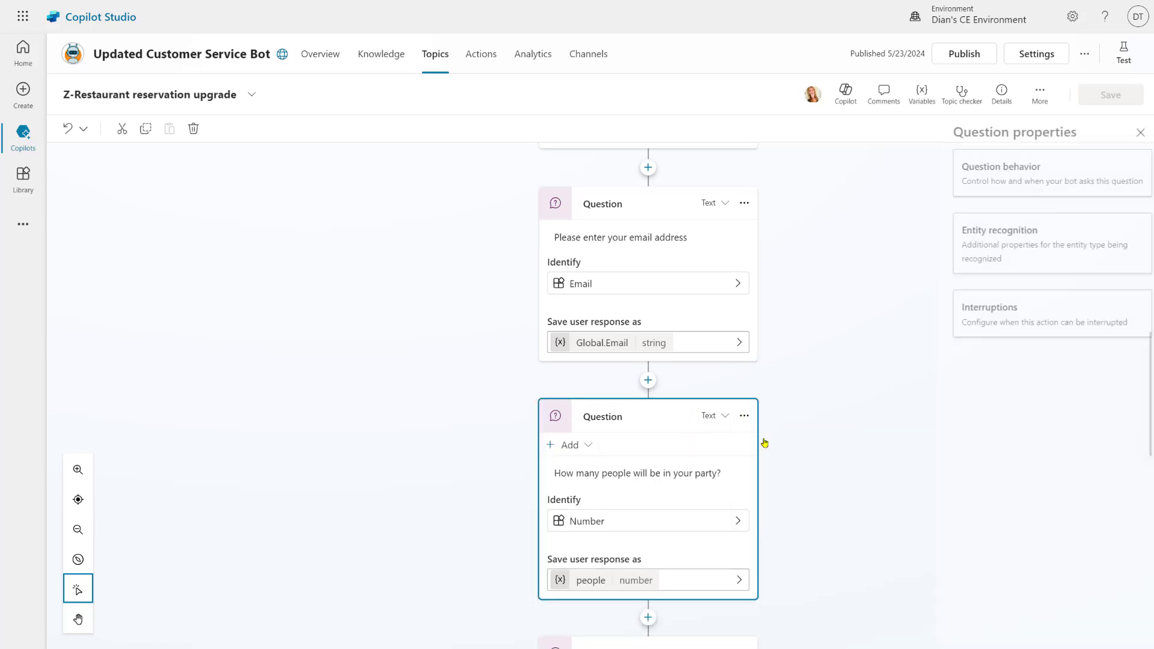
left_click(1005, 248)
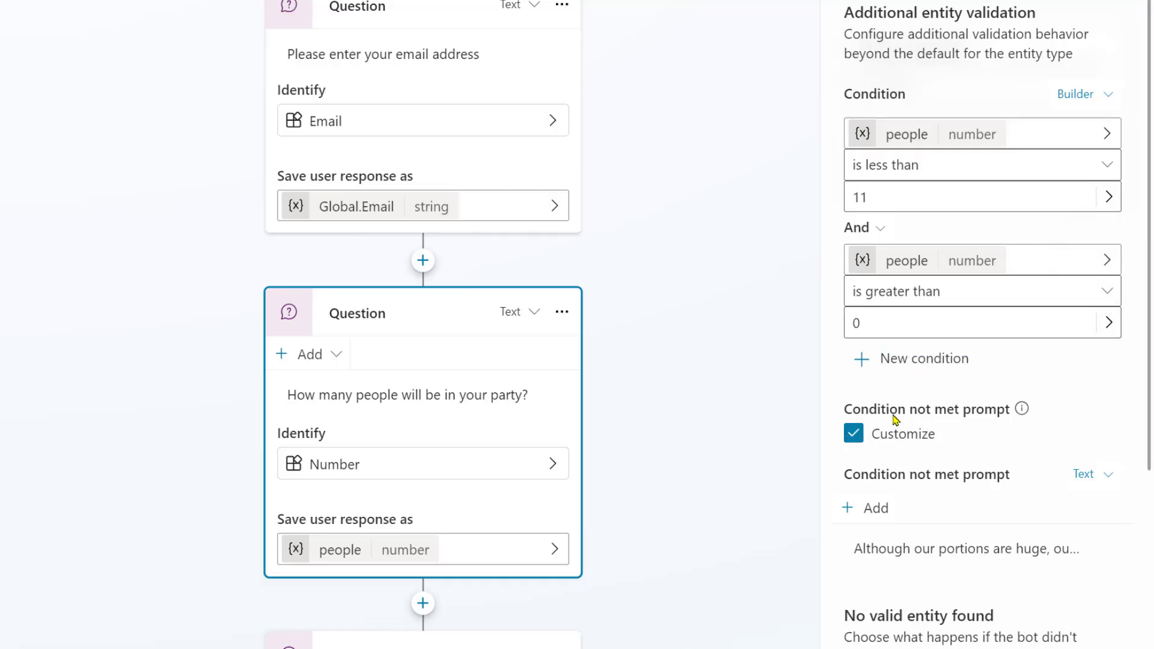
scroll(975, 409, "down", 4)
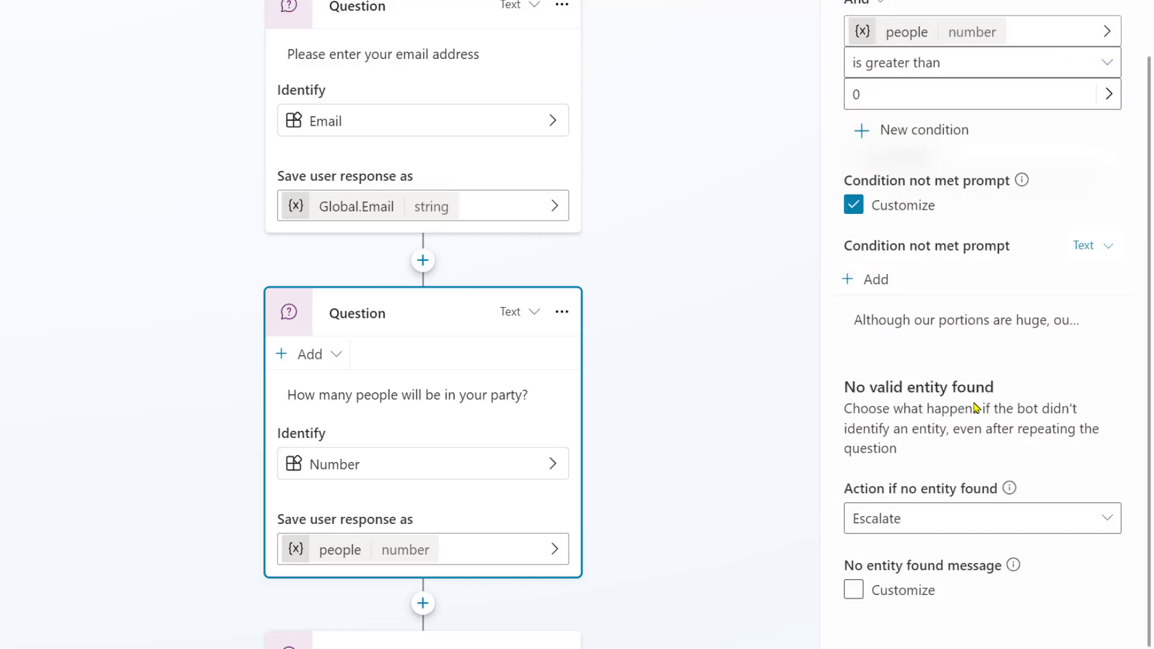
left_click(953, 319)
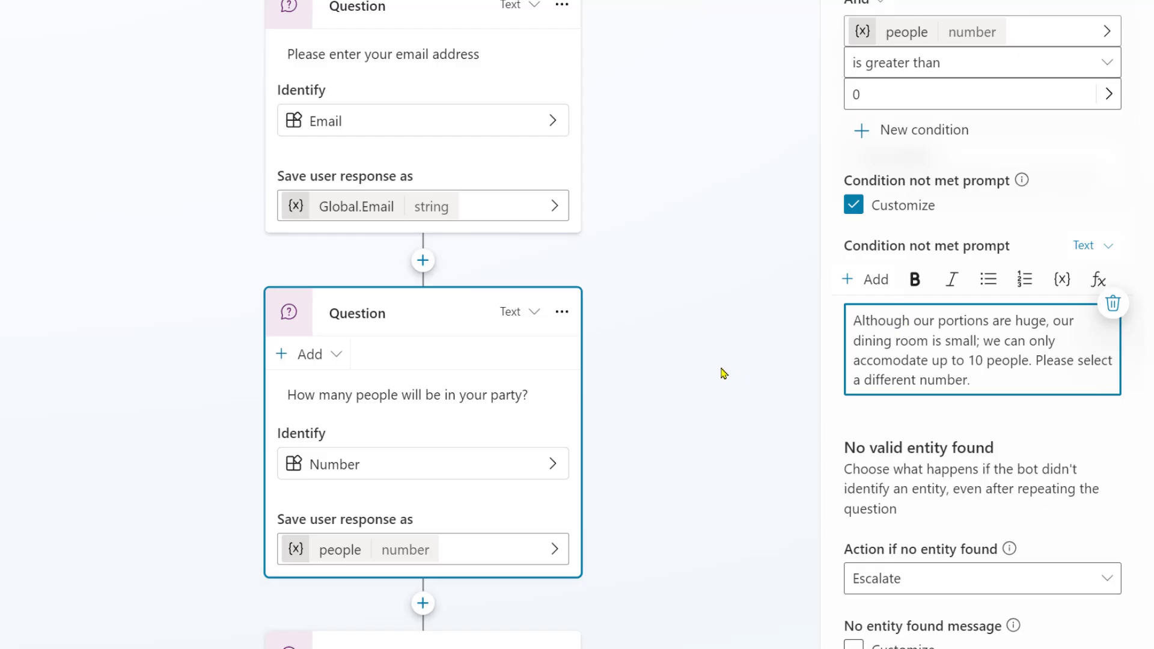
scroll(663, 279, "down", 5)
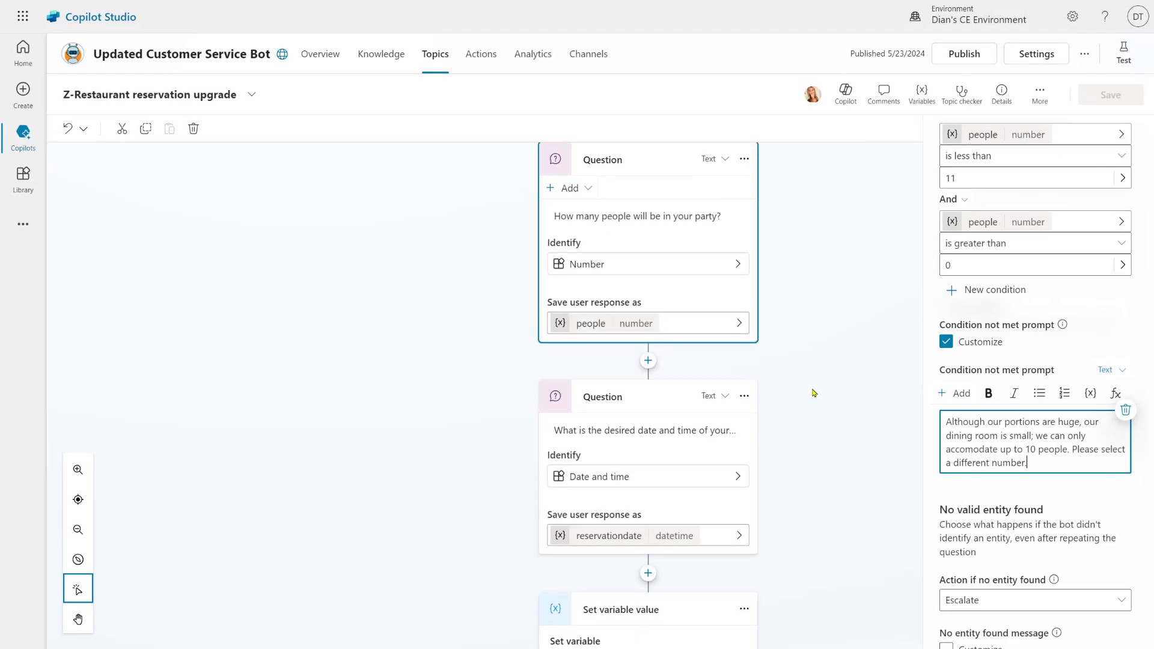
scroll(813, 393, "down", 4)
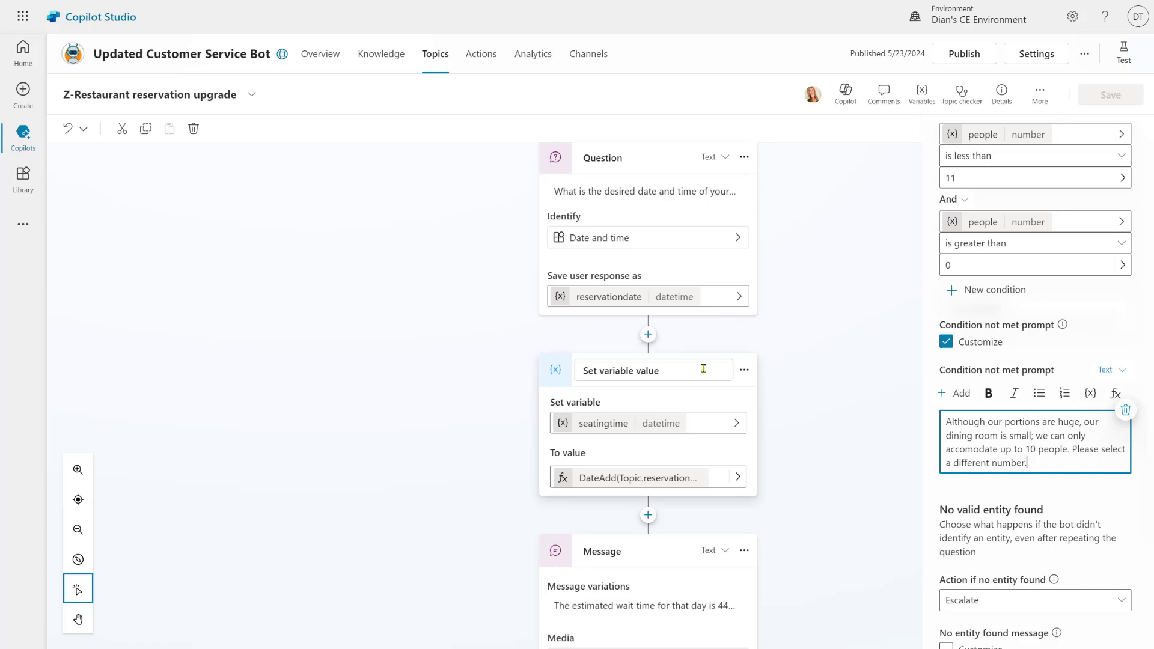
scroll(773, 408, "down", 7)
scroll(774, 409, "down", 5)
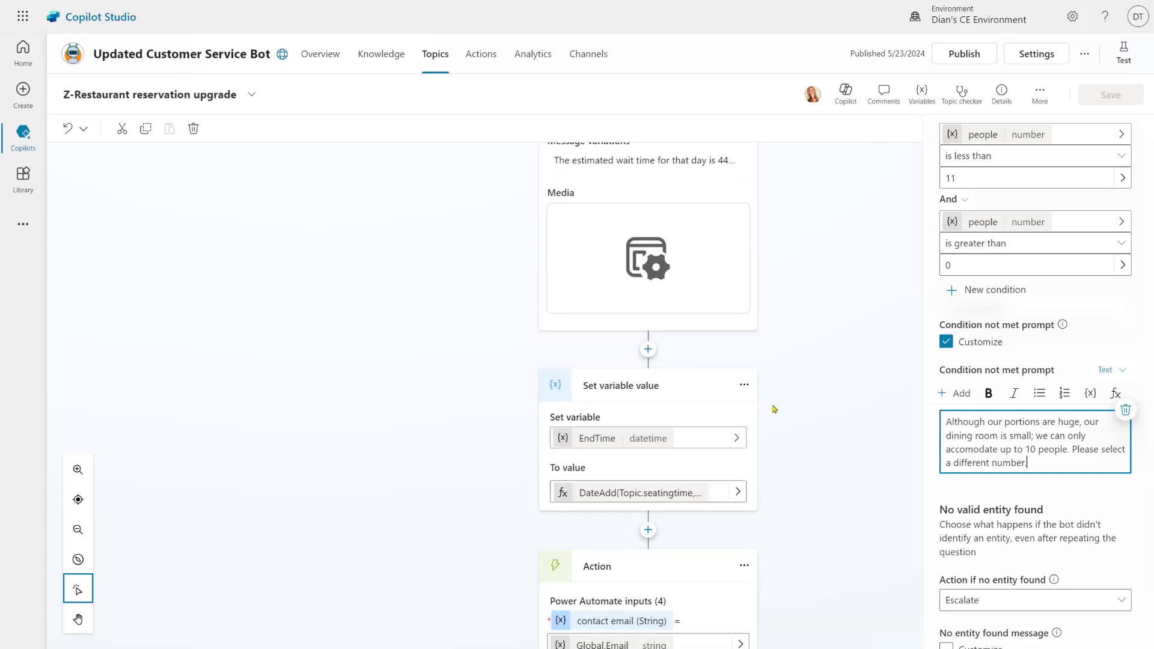
scroll(775, 409, "up", 12)
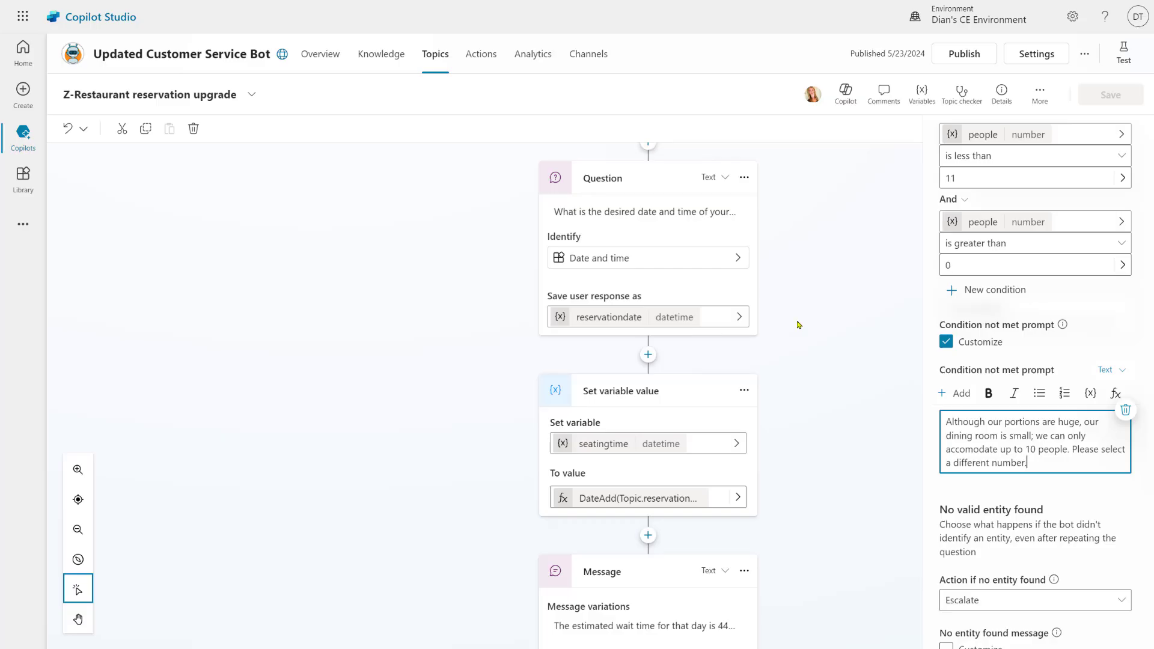
scroll(798, 325, "up", 4)
scroll(798, 325, "up", 8)
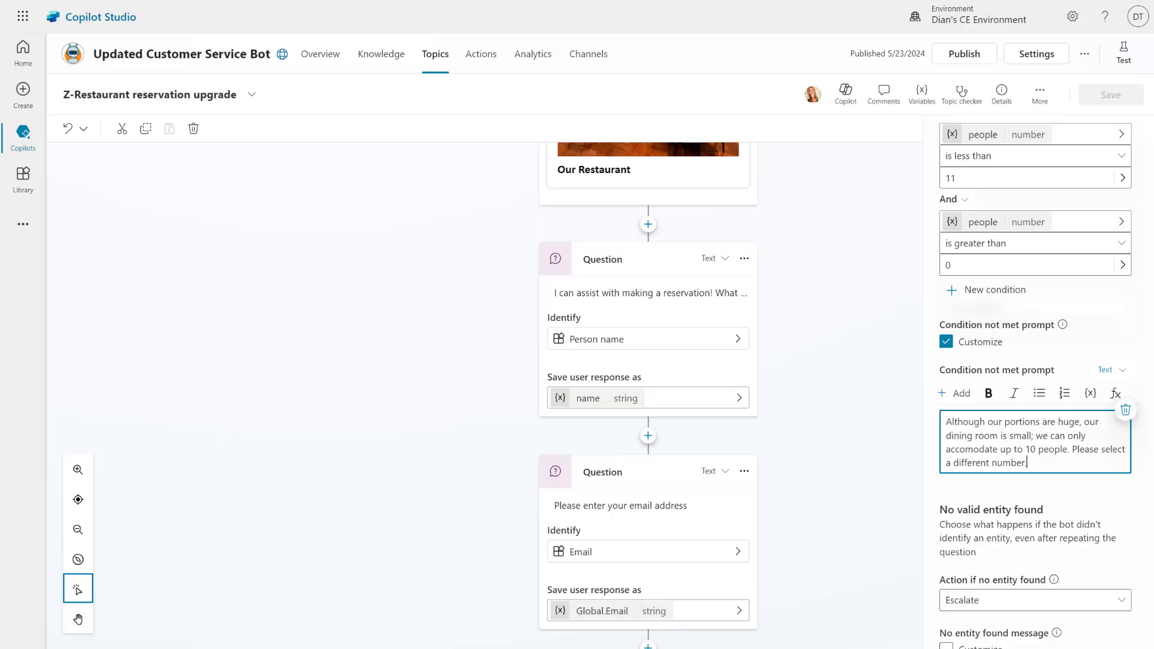
scroll(900, 410, "up", 8)
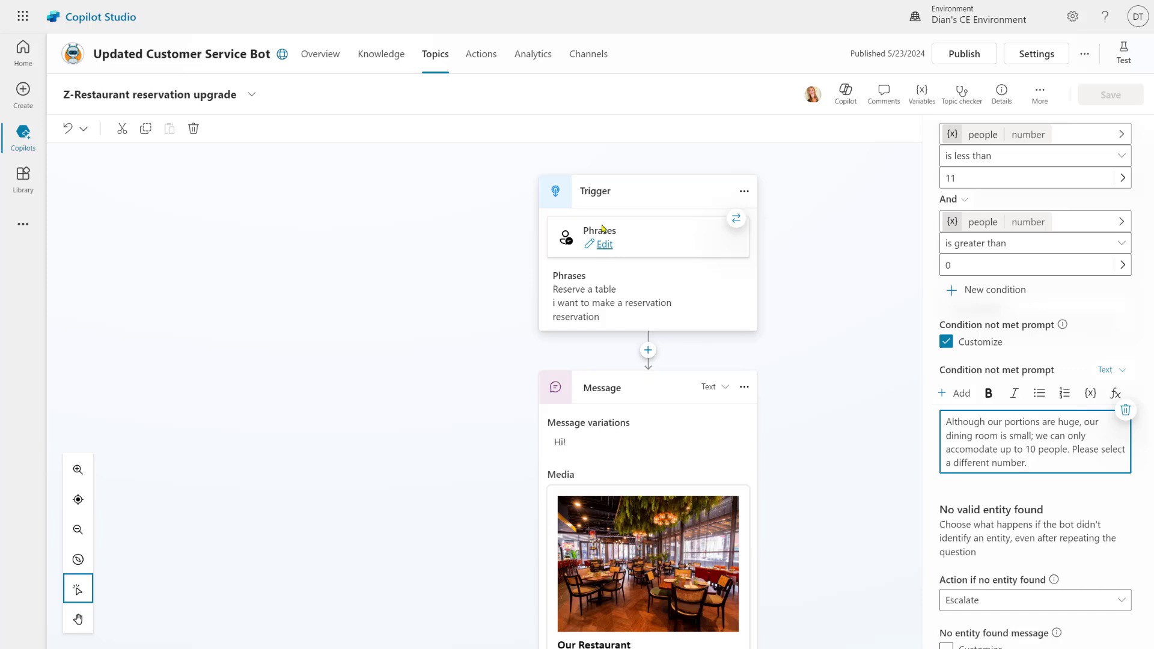
Check the topic's extra options, then view the copilot's Generative AI settings
left_click(1040, 95)
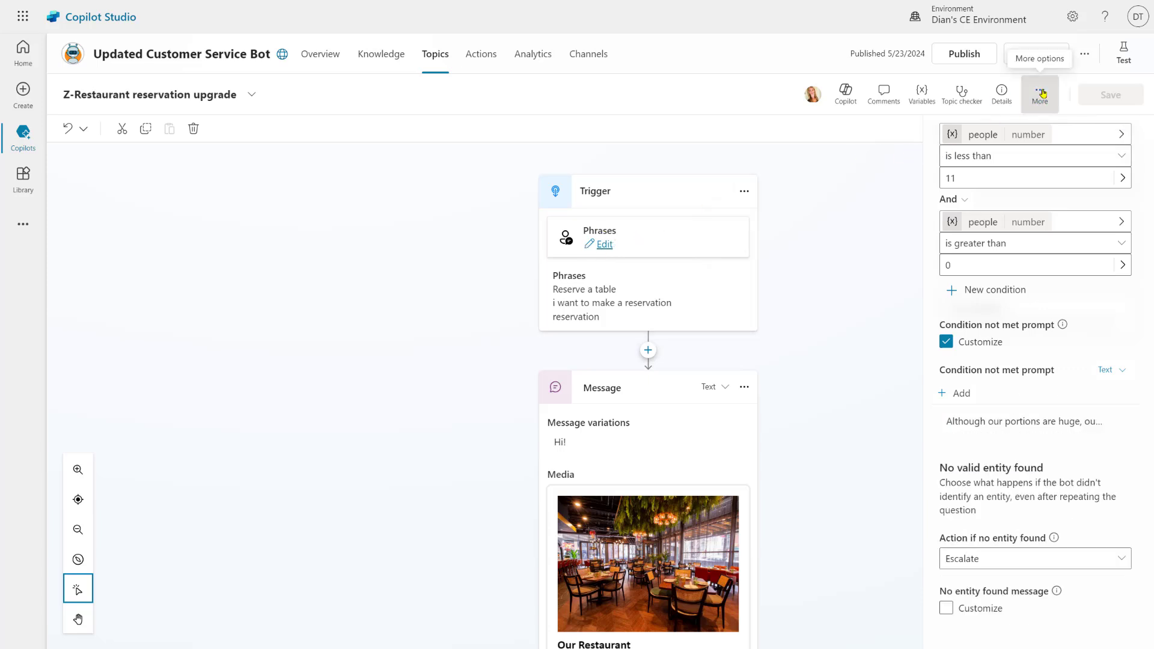
left_click(806, 219)
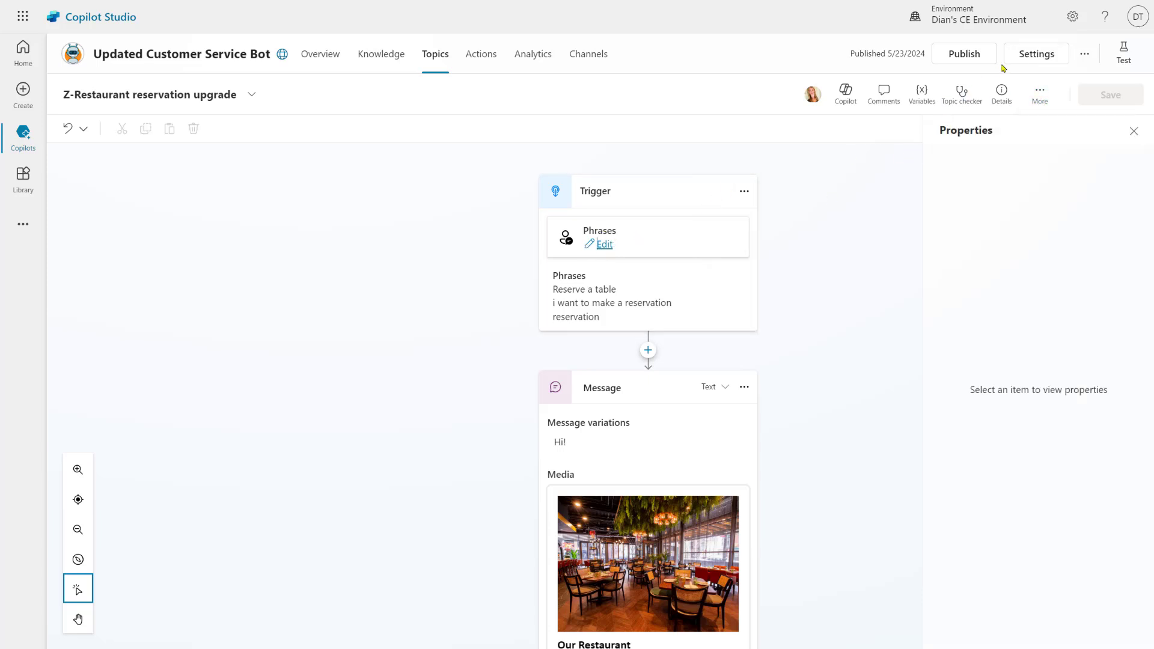
left_click(1035, 53)
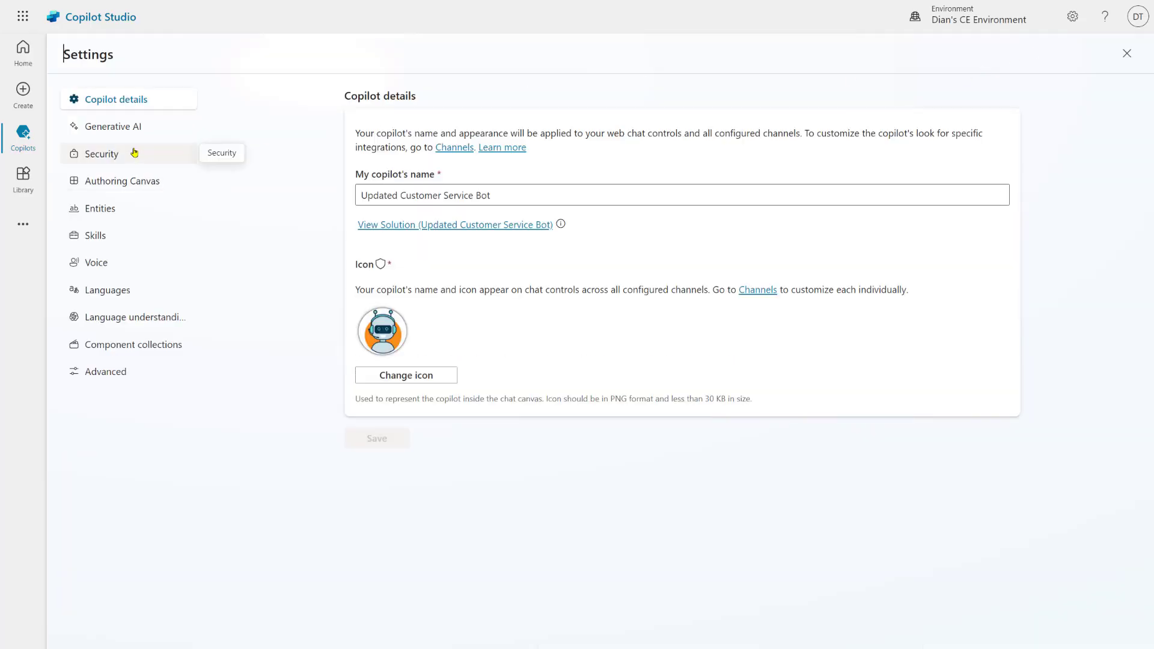
left_click(121, 127)
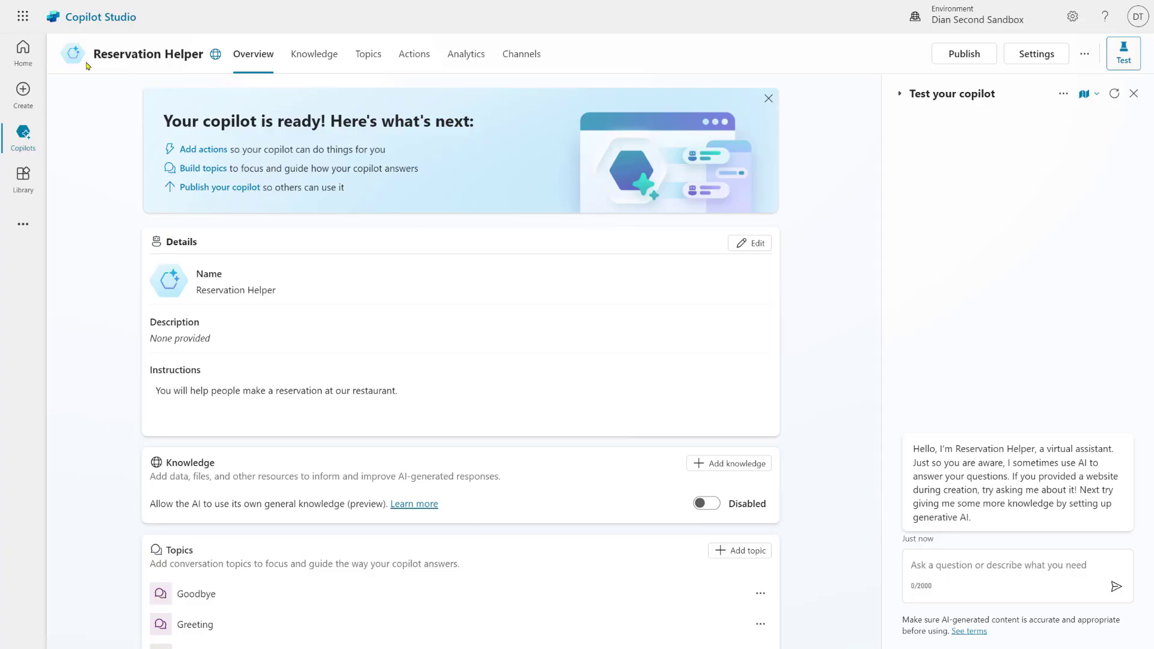
Review the Reservation Helper's Generative AI settings, then go to its topics list
left_click(1038, 55)
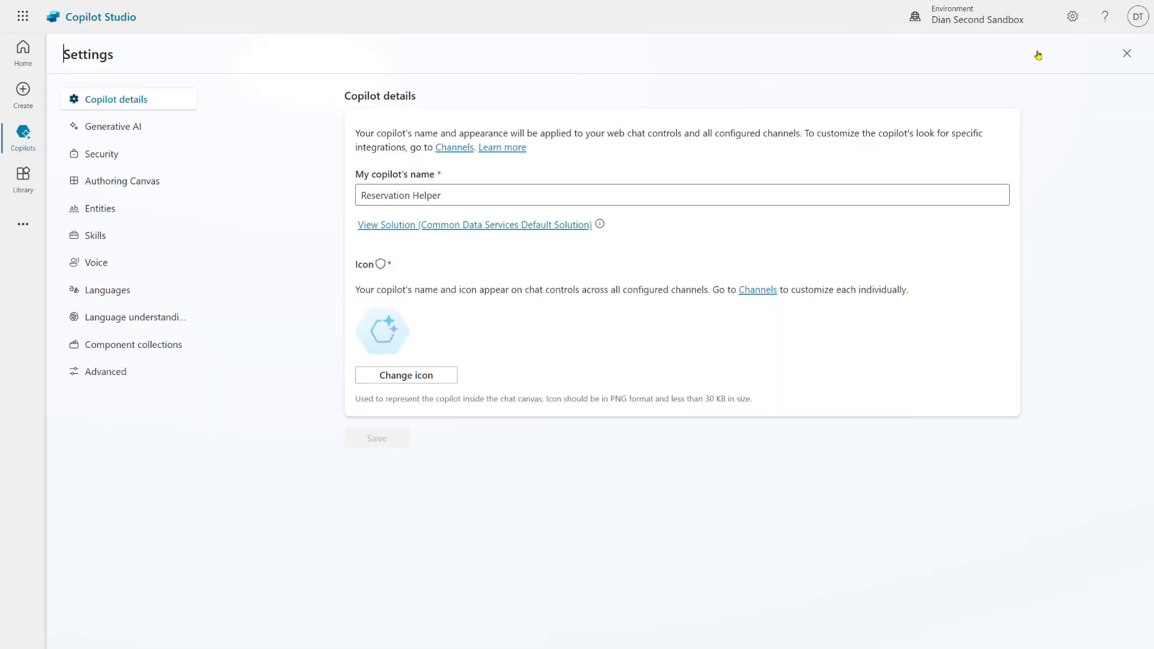
left_click(124, 127)
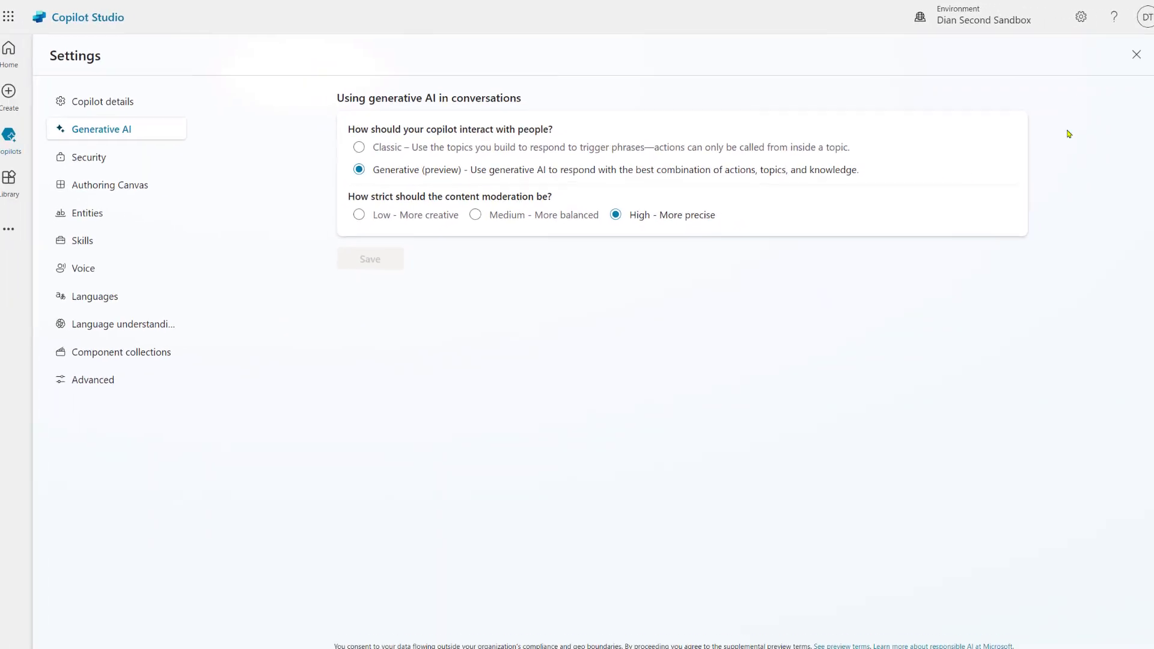
left_click(1128, 53)
left_click(376, 56)
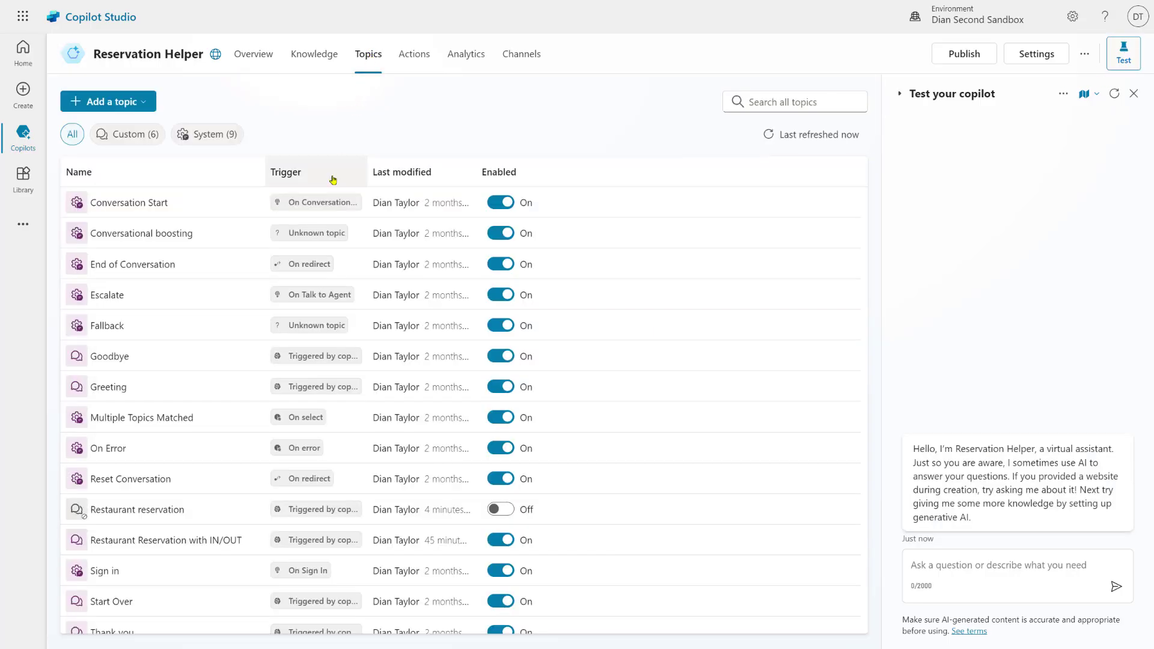
Inspect the Restaurant Reservation with IN/OUT topic's description, confirmation message variable and conversation map setting
left_click(146, 540)
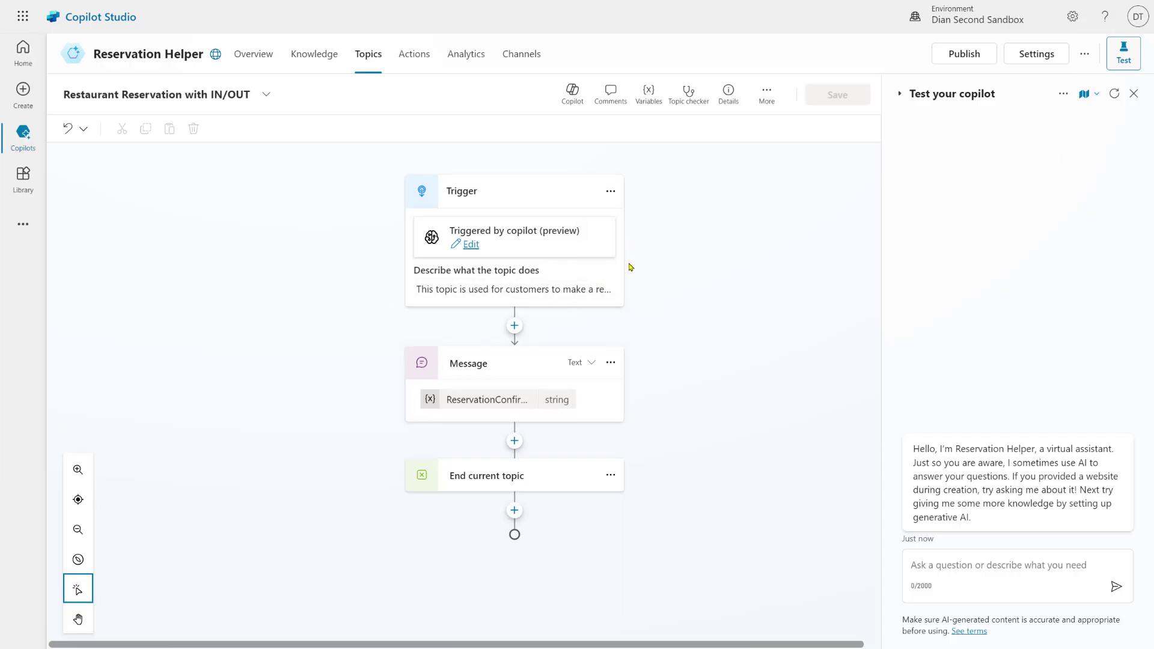
left_click(553, 289)
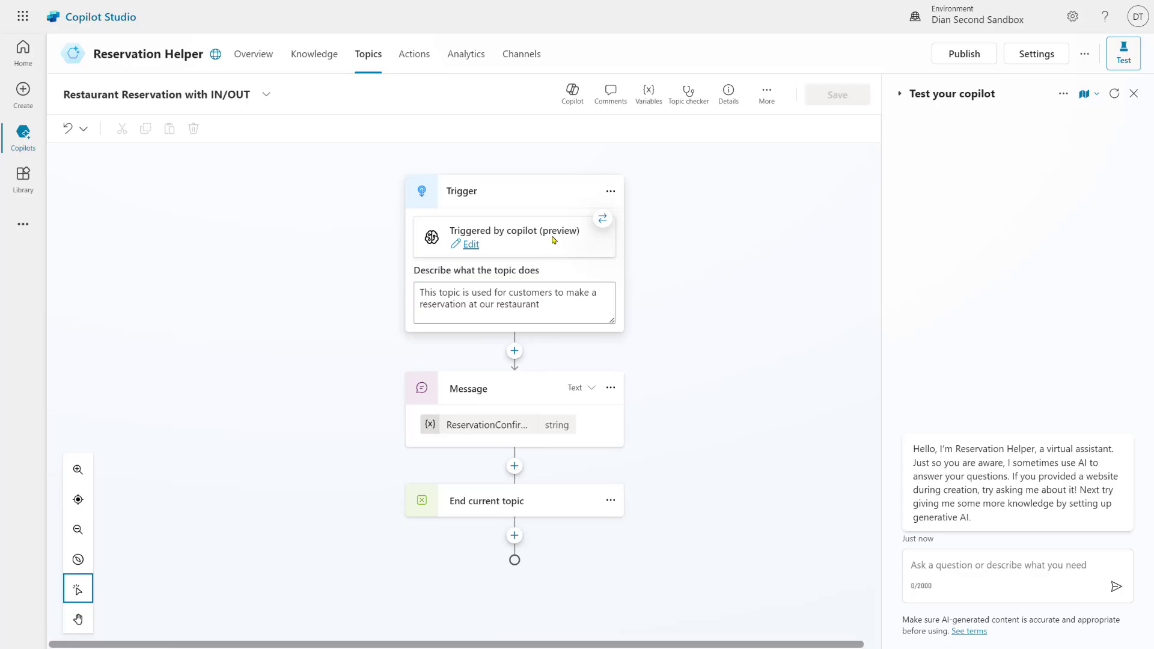
left_click(587, 430)
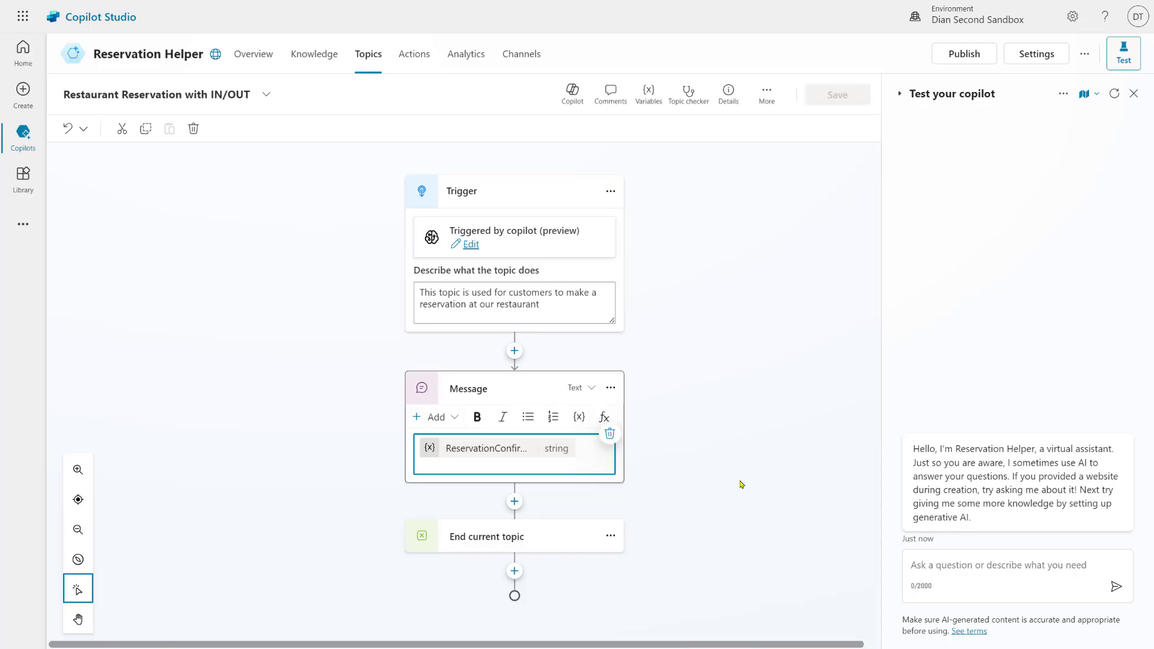
left_click(1097, 94)
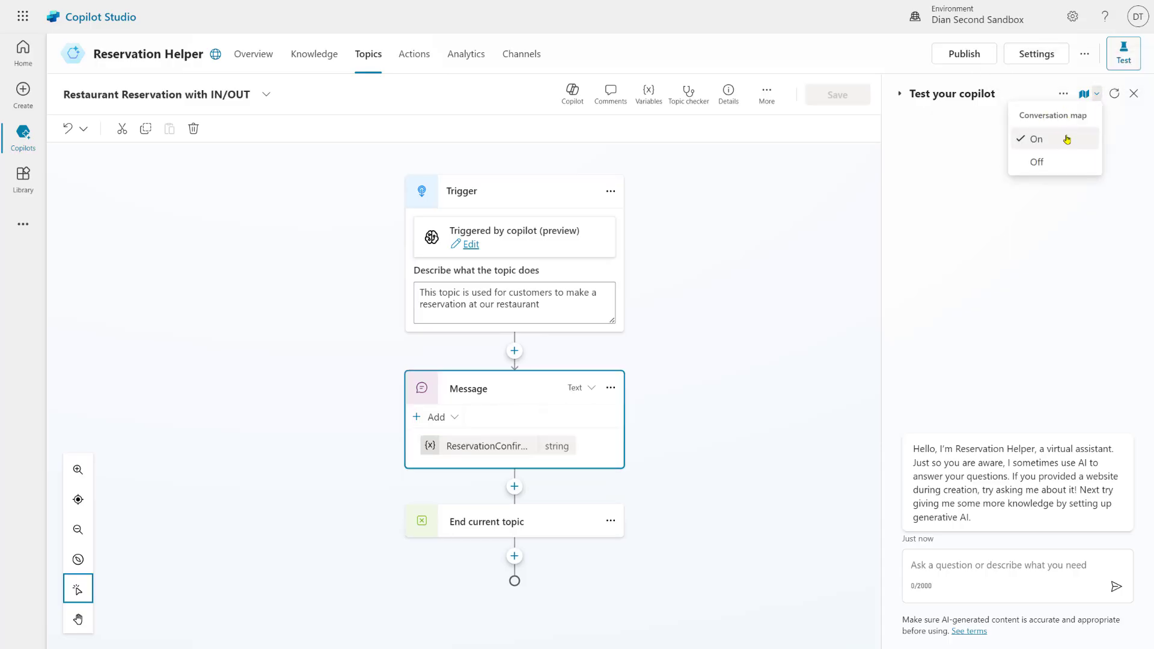
Send 'I want to reserve a table' in the test chat
left_click(955, 561)
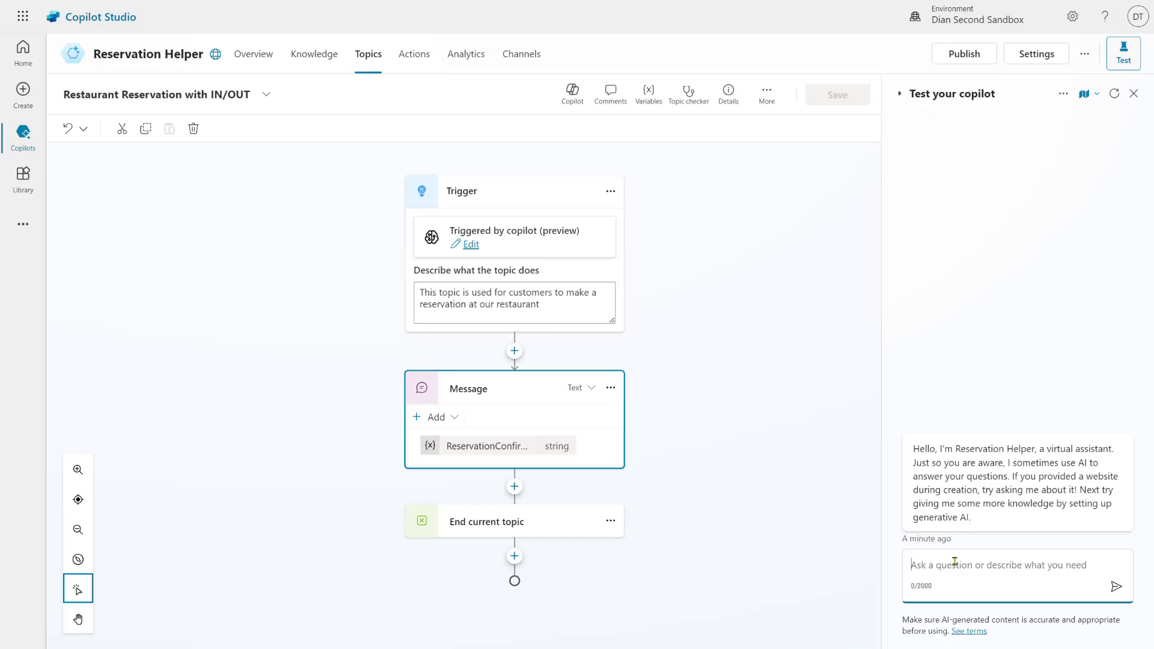
type("I want to ")
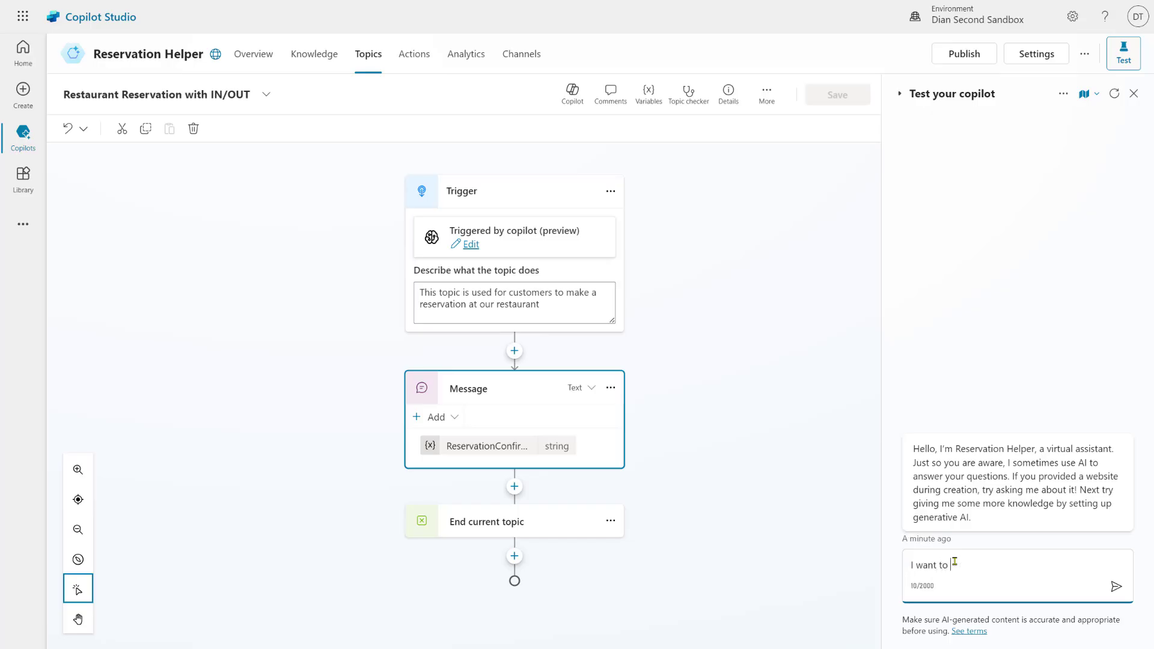
type("reserve a table")
key("Return")
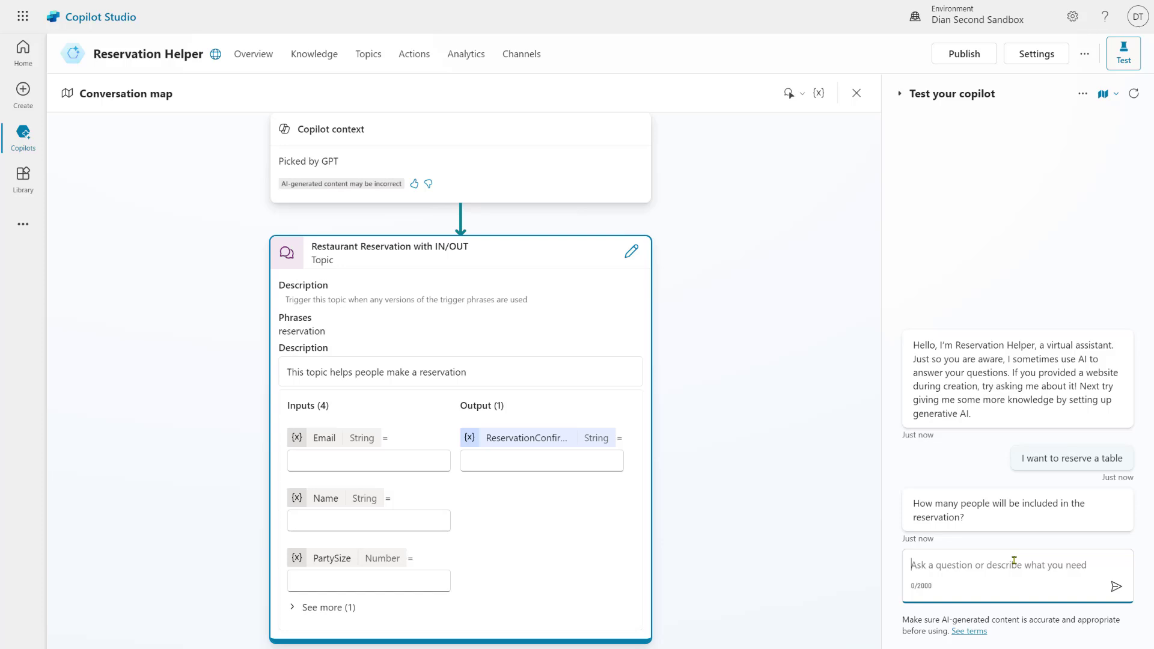
Answer the party-size question with 20, then 9, then change it to 7 people
type("we")
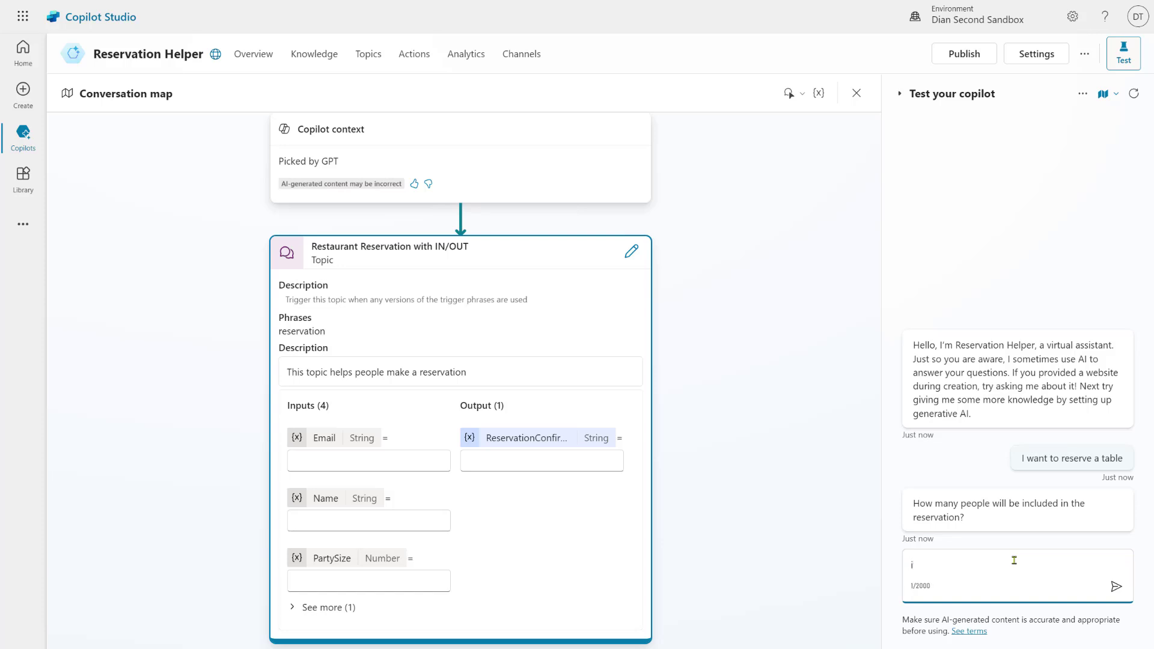
type(" will be")
key("BackSpace")
key("BackSpace")
key("BackSpace")
key("BackSpace")
key("BackSpace")
type("ll have 20 people")
key("Return")
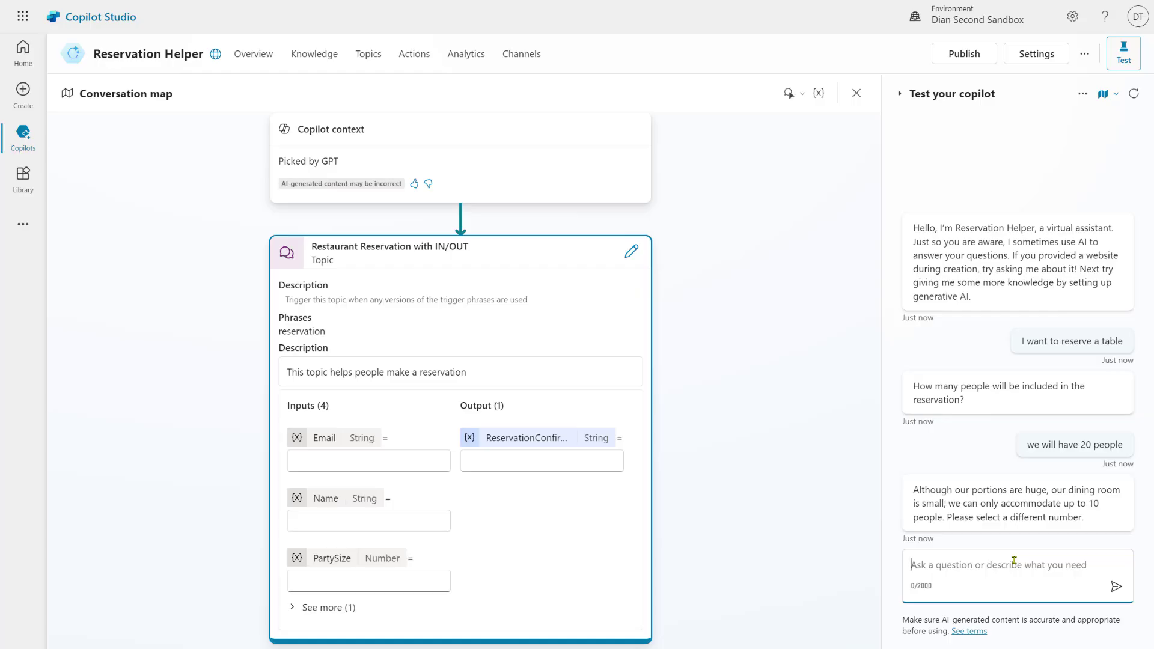
type("ok then do ")
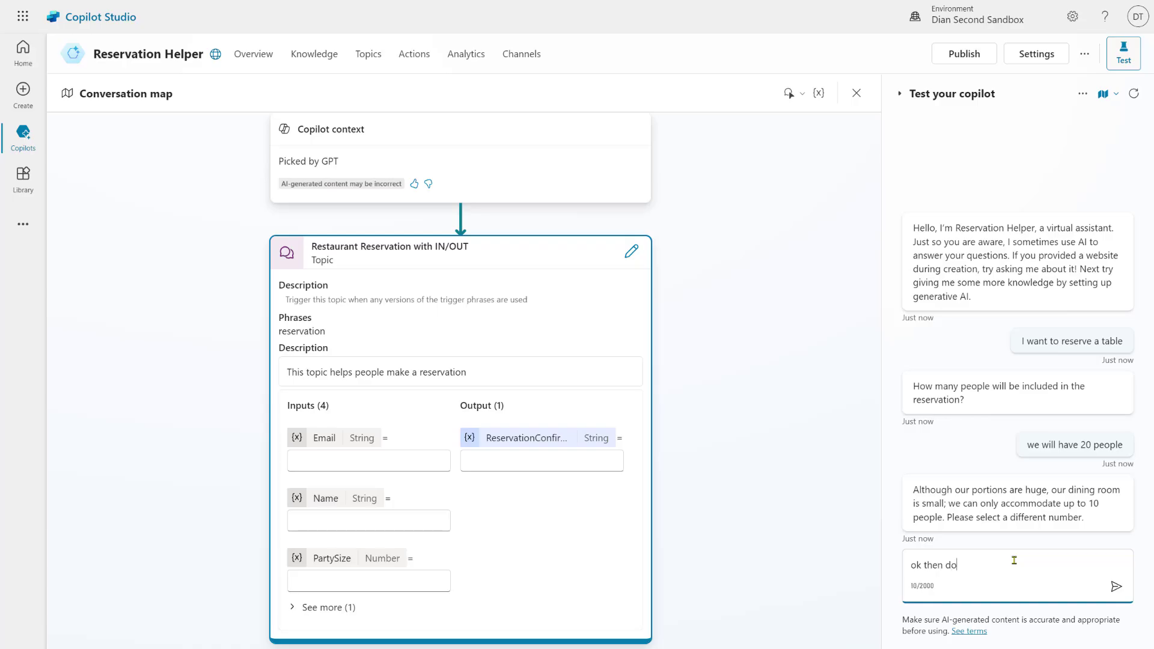
type("9")
key("Return")
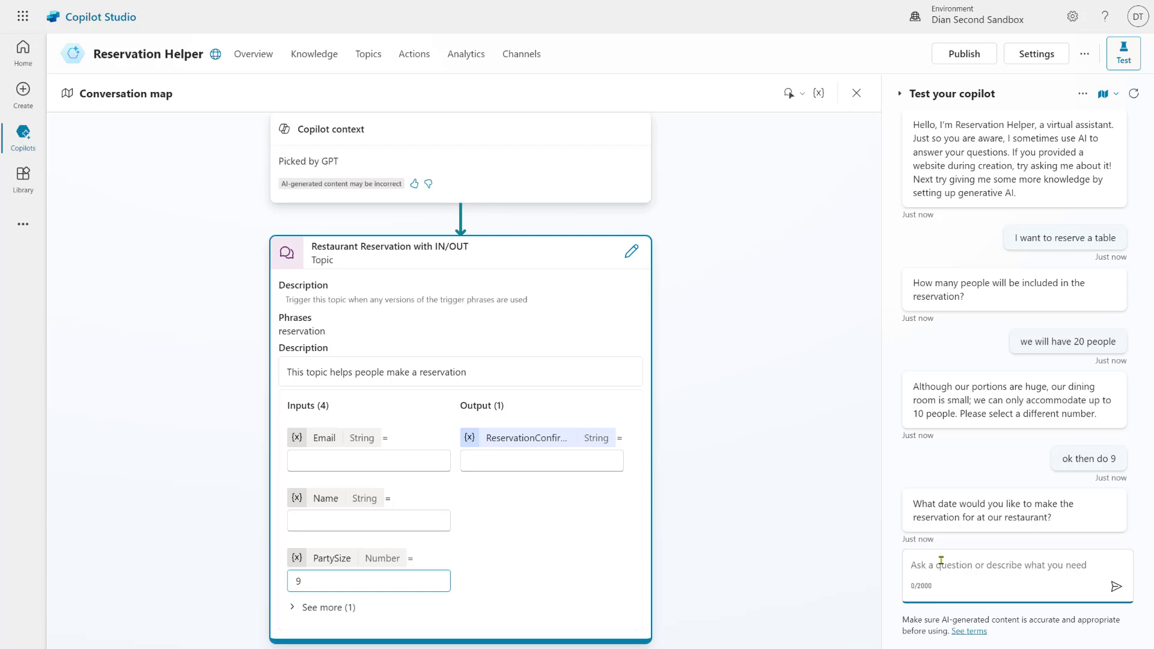
type("Please change the ")
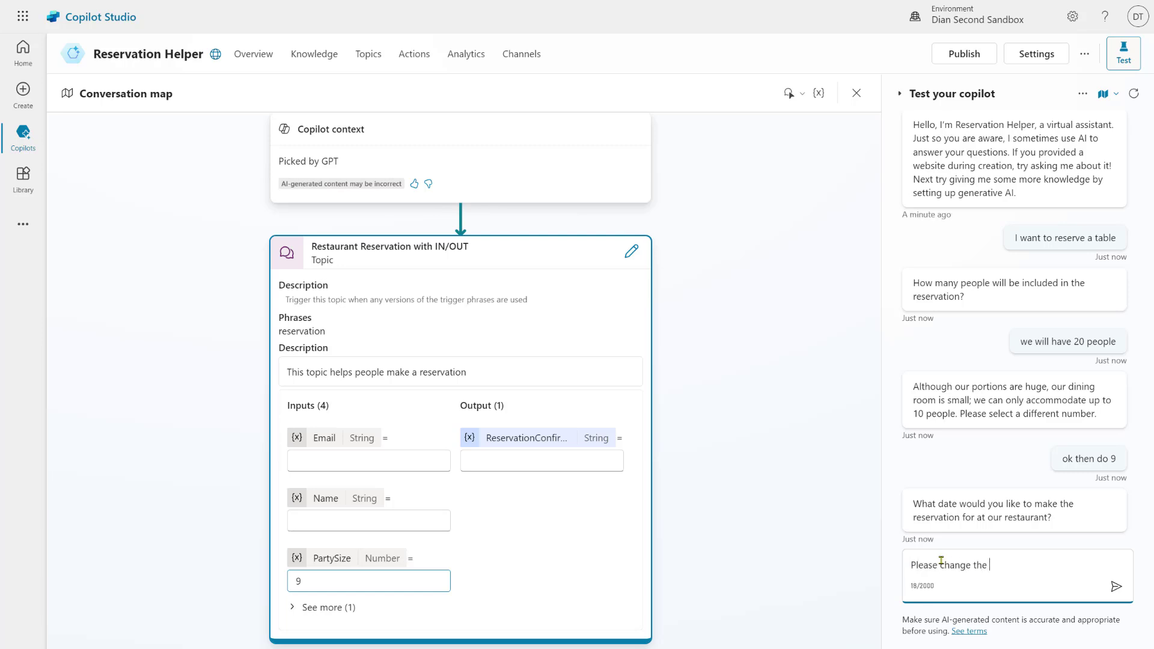
type("party size to 7")
key("Return")
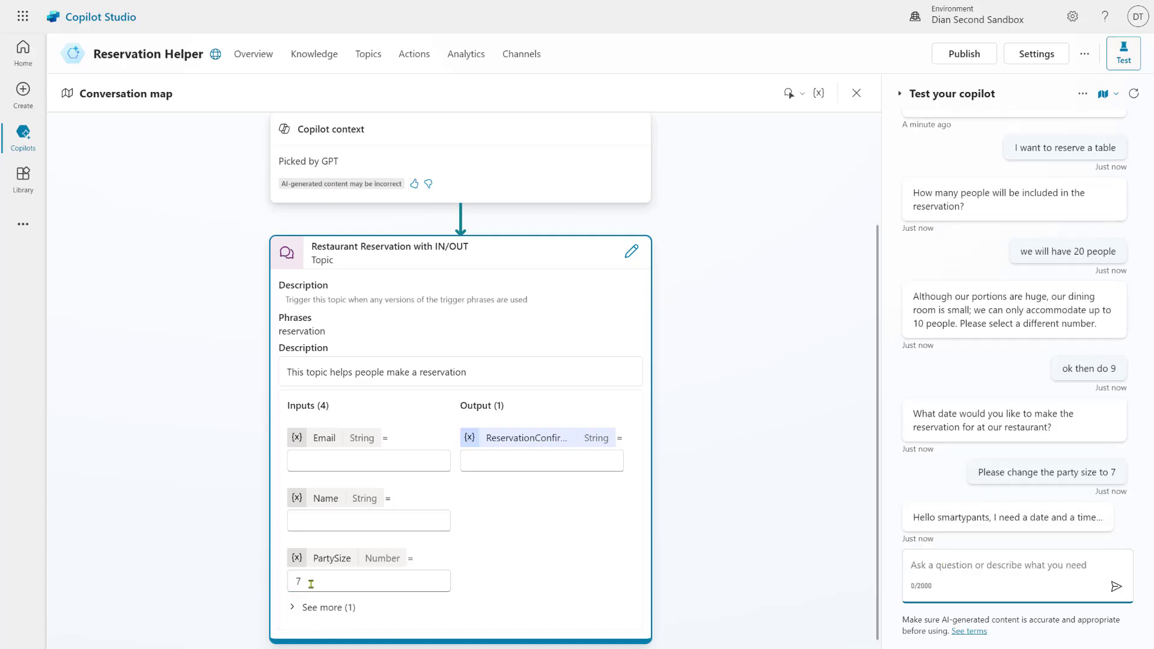
Give September 5th 2023 as the date, then December 11 2024 instead
left_click(330, 581)
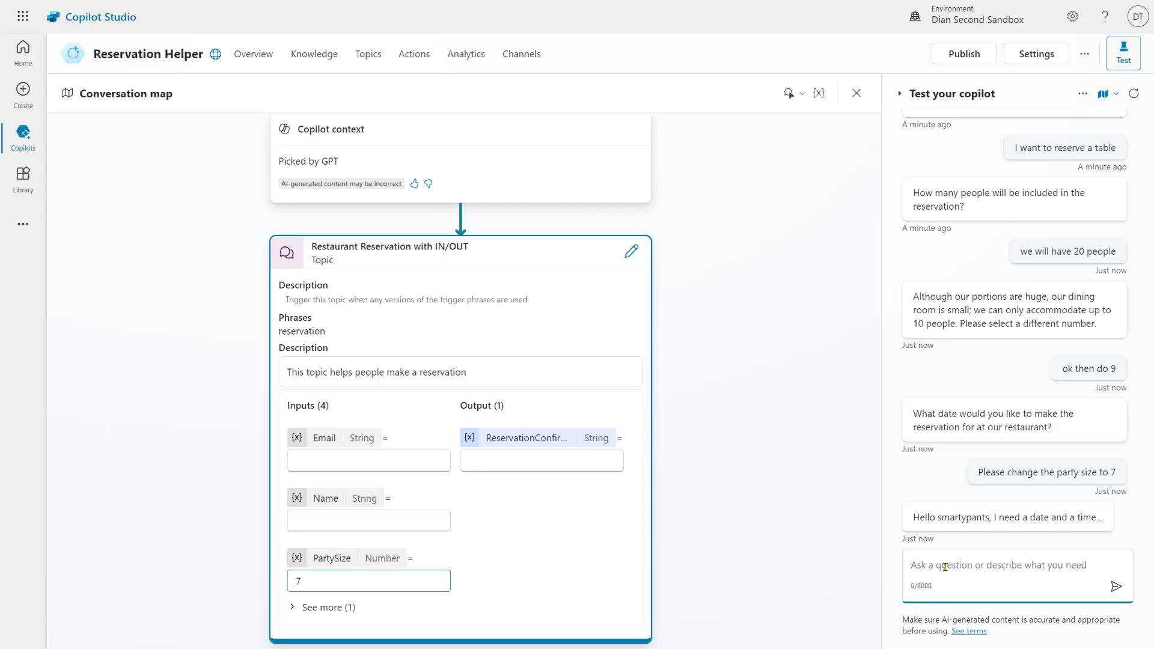
type("septembe")
key("BackSpace")
key("BackSpace")
key("BackSpace")
key("BackSpace")
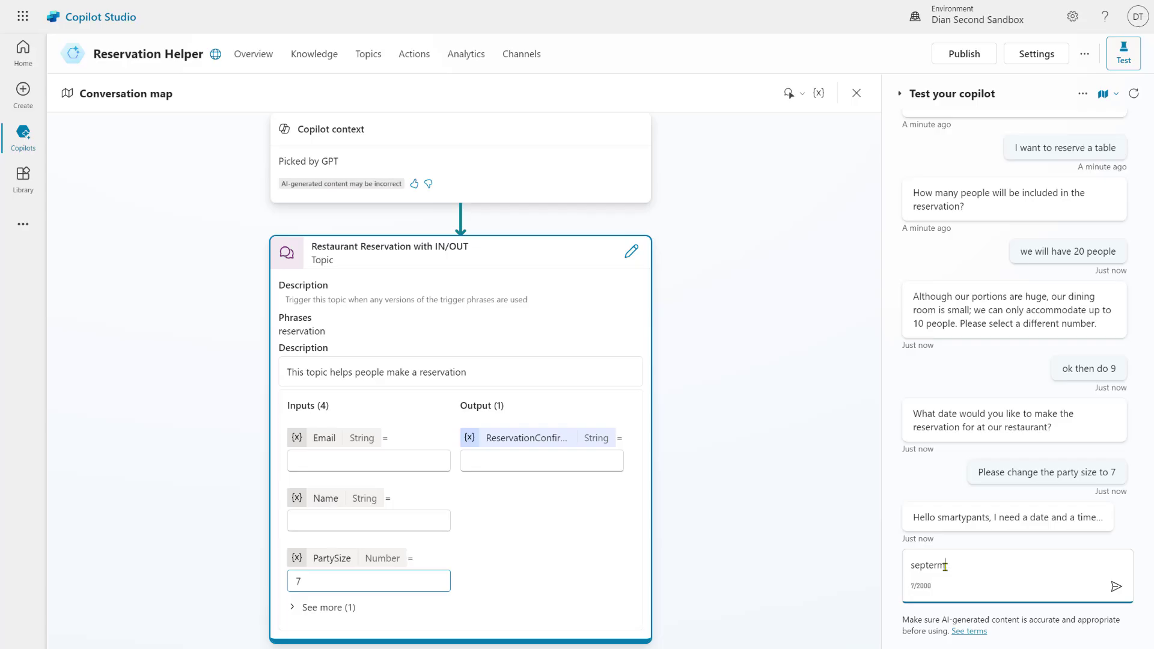
type("ember 5th 2023")
key("Return")
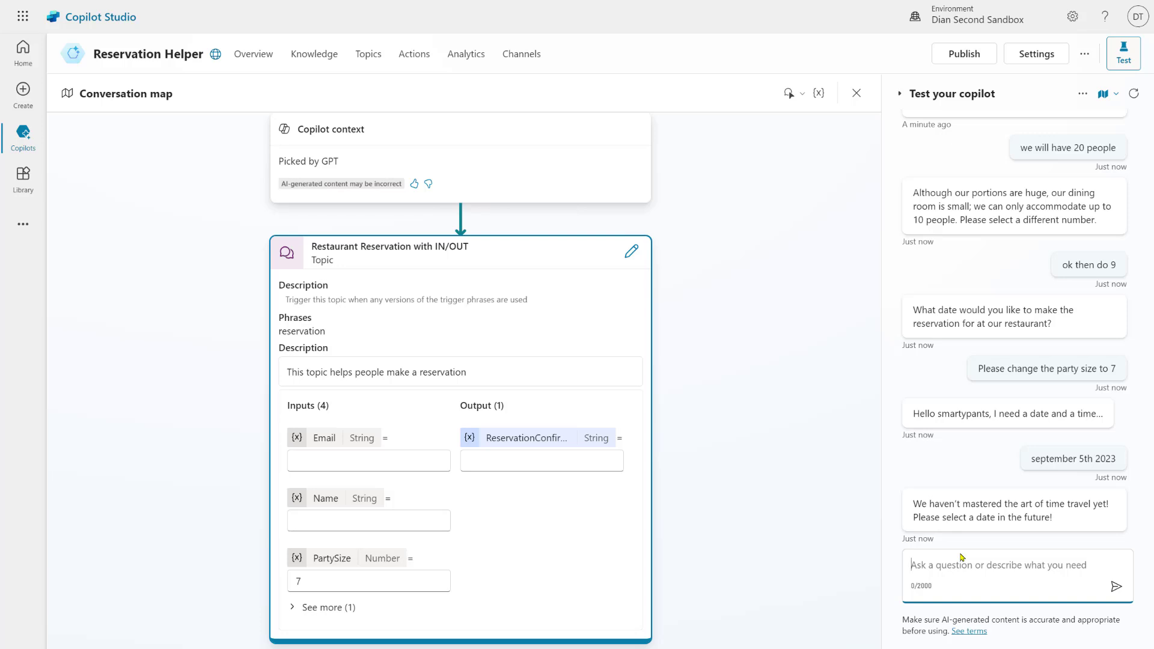
type("December ")
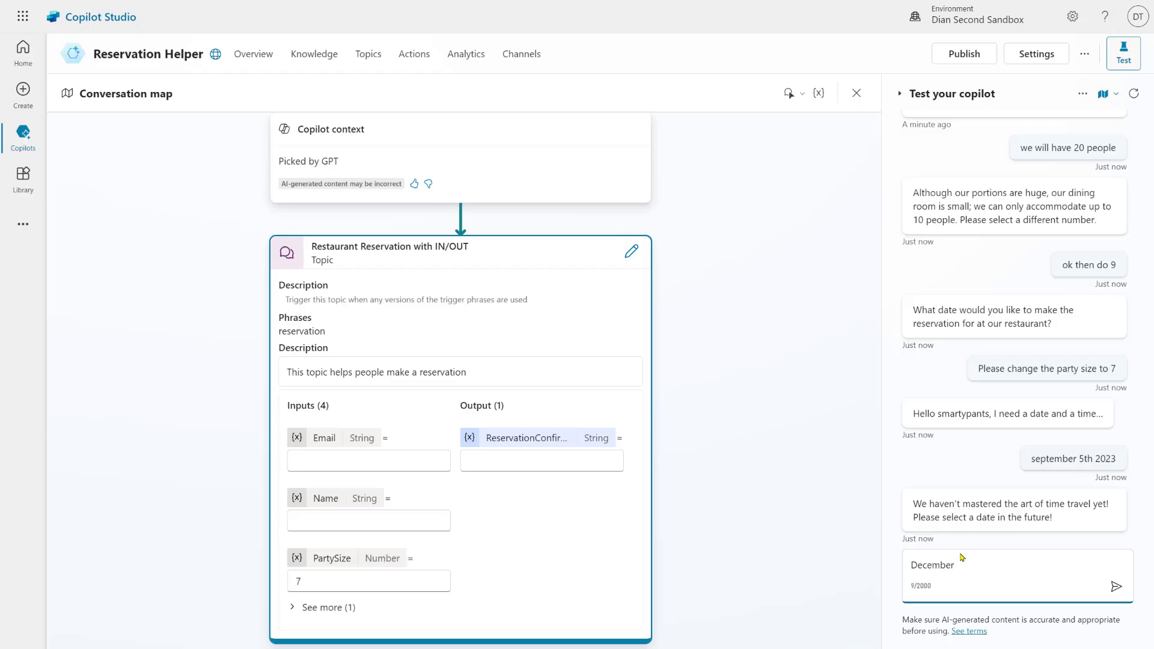
type("11 2024")
key("Return")
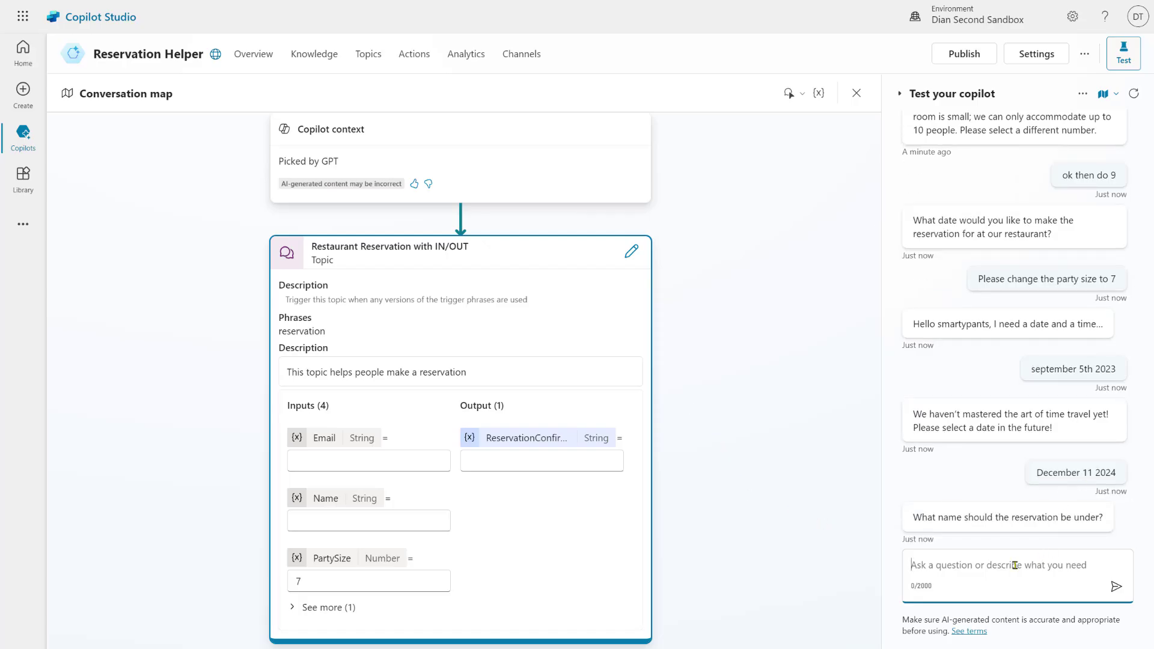
Provide the reservation name and contact e-mail to complete the booking, then return to topics
type("Taylor")
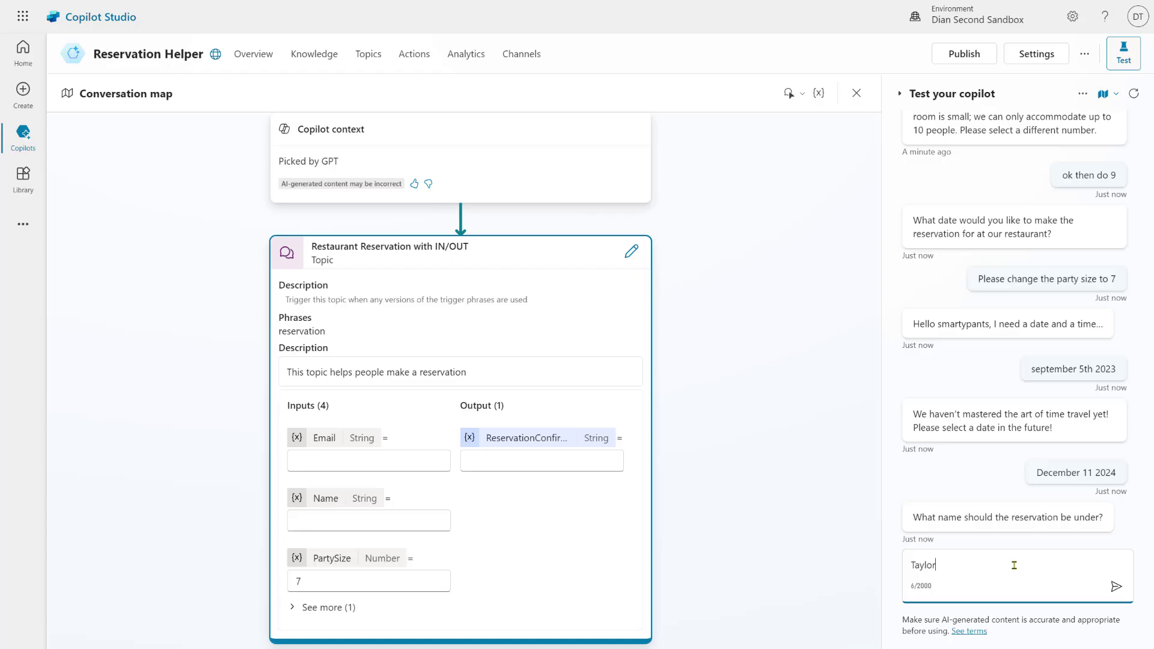
key("Return")
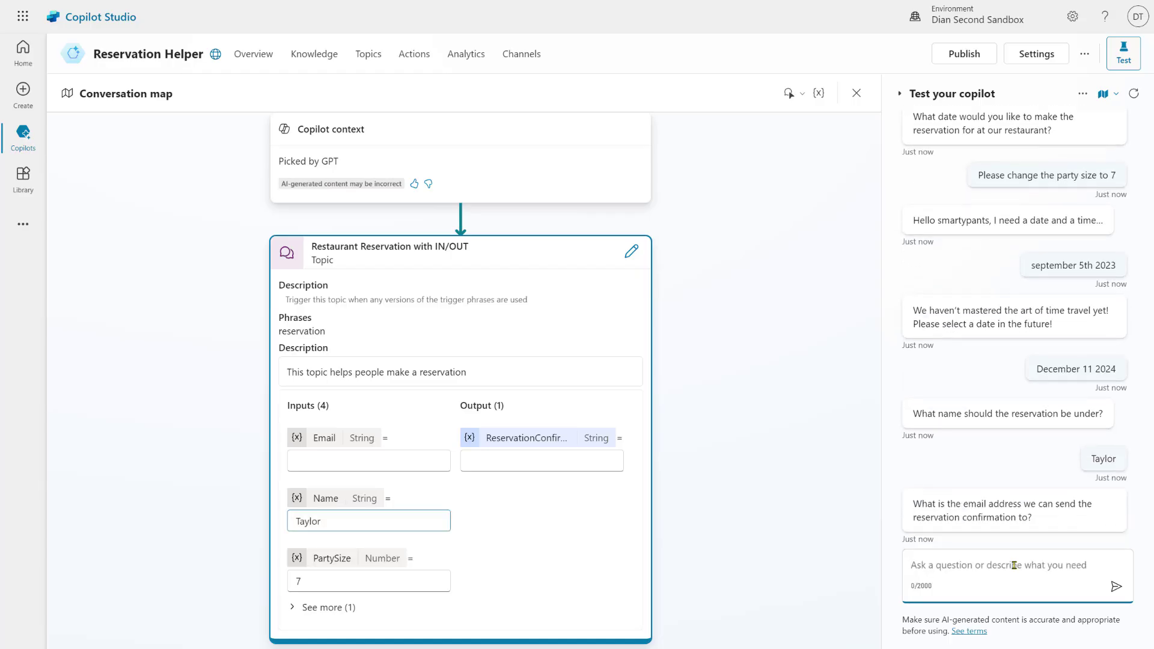
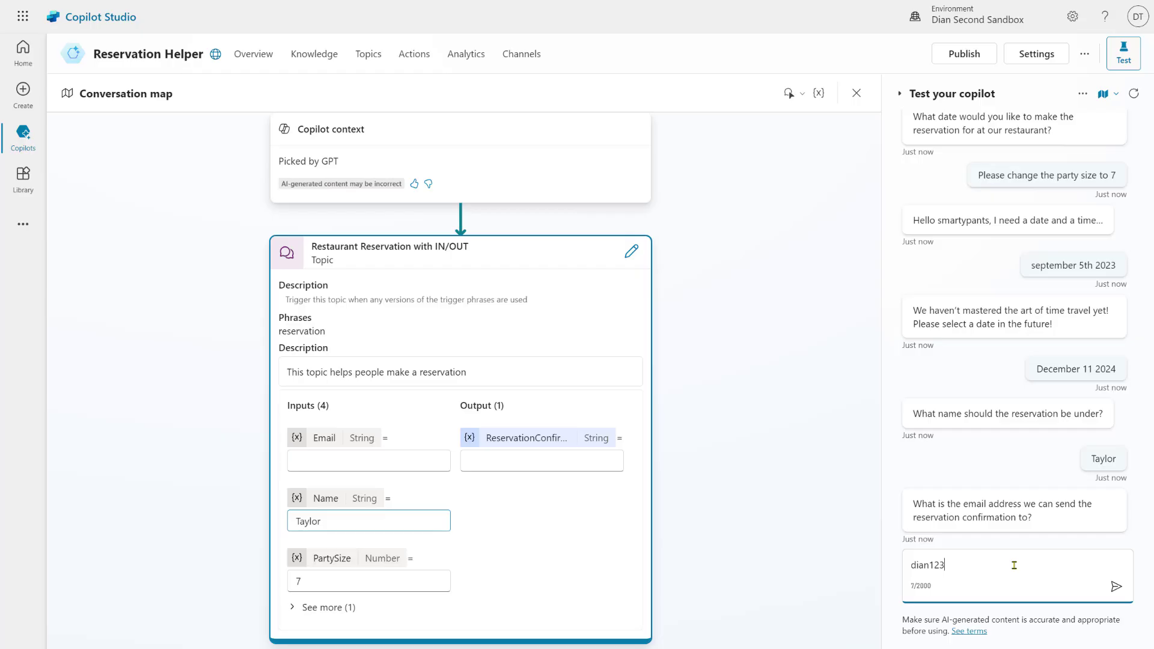
key("Return")
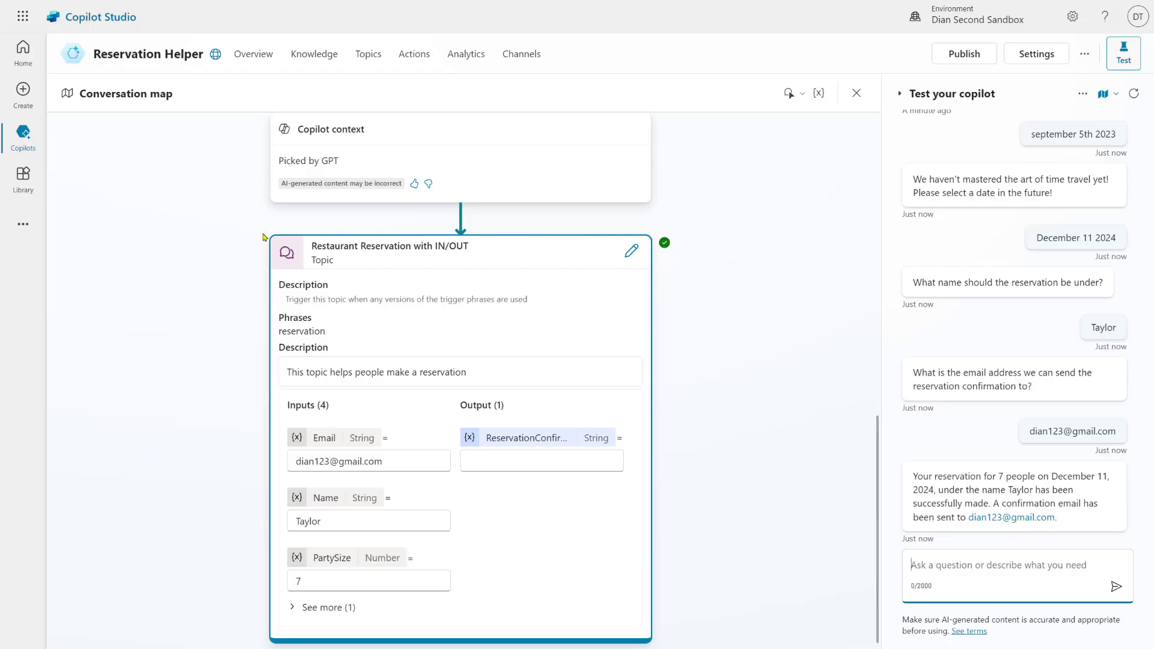
left_click(372, 59)
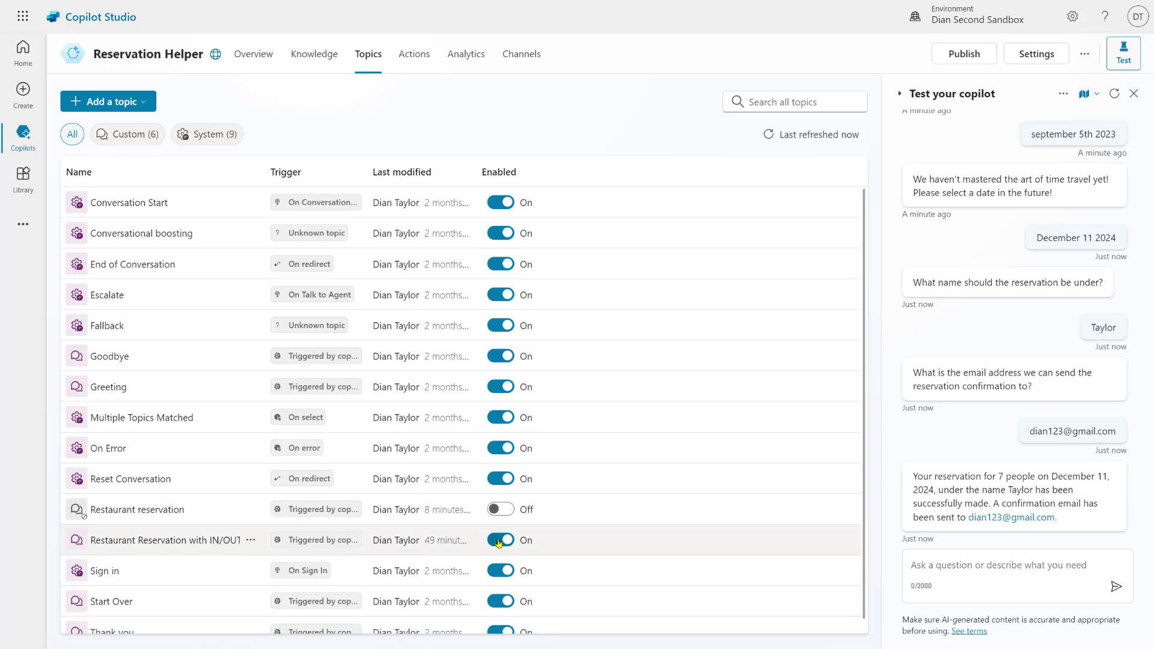
Turn off Restaurant Reservation with IN/OUT and add a new topic from blank
left_click(498, 540)
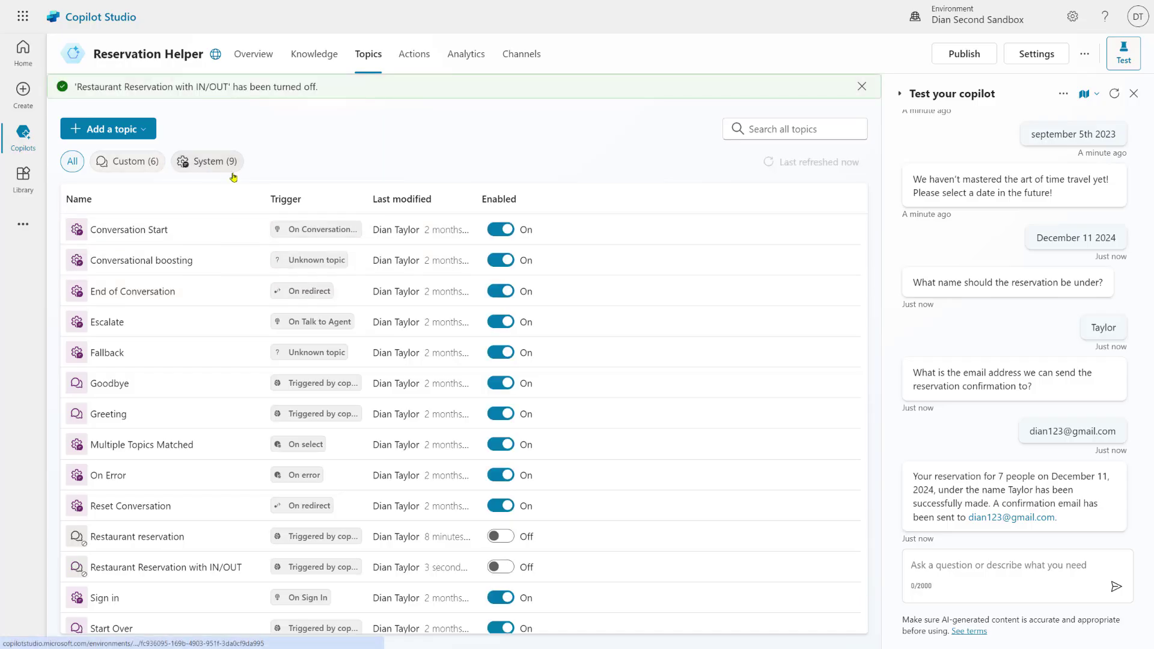
left_click(128, 135)
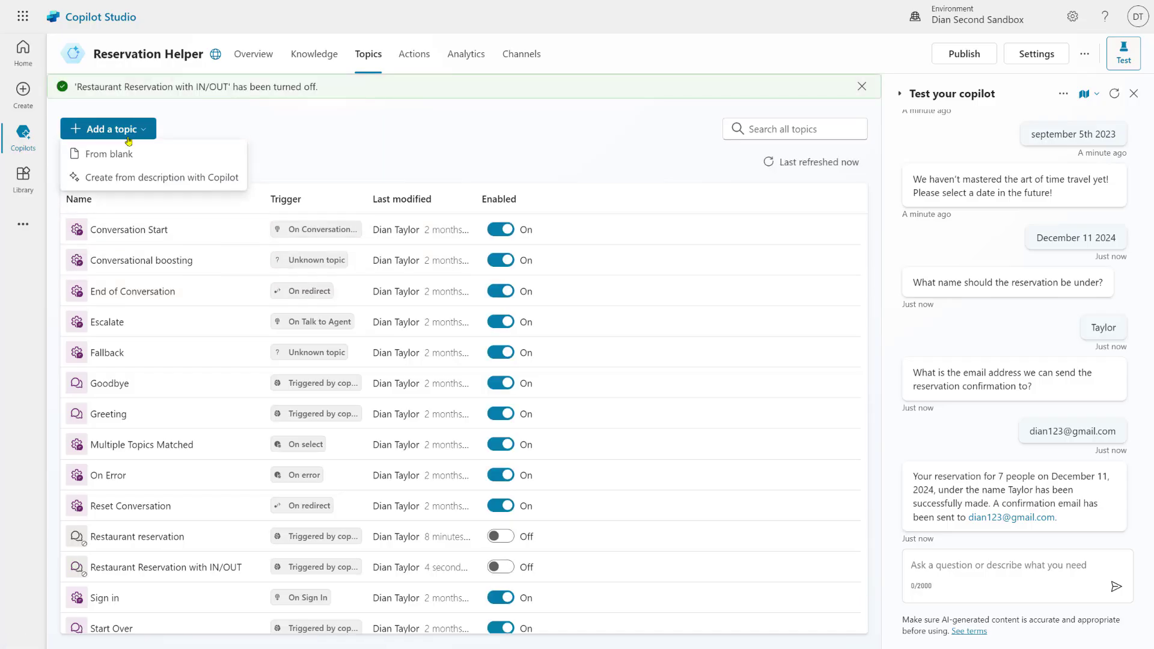
left_click(121, 154)
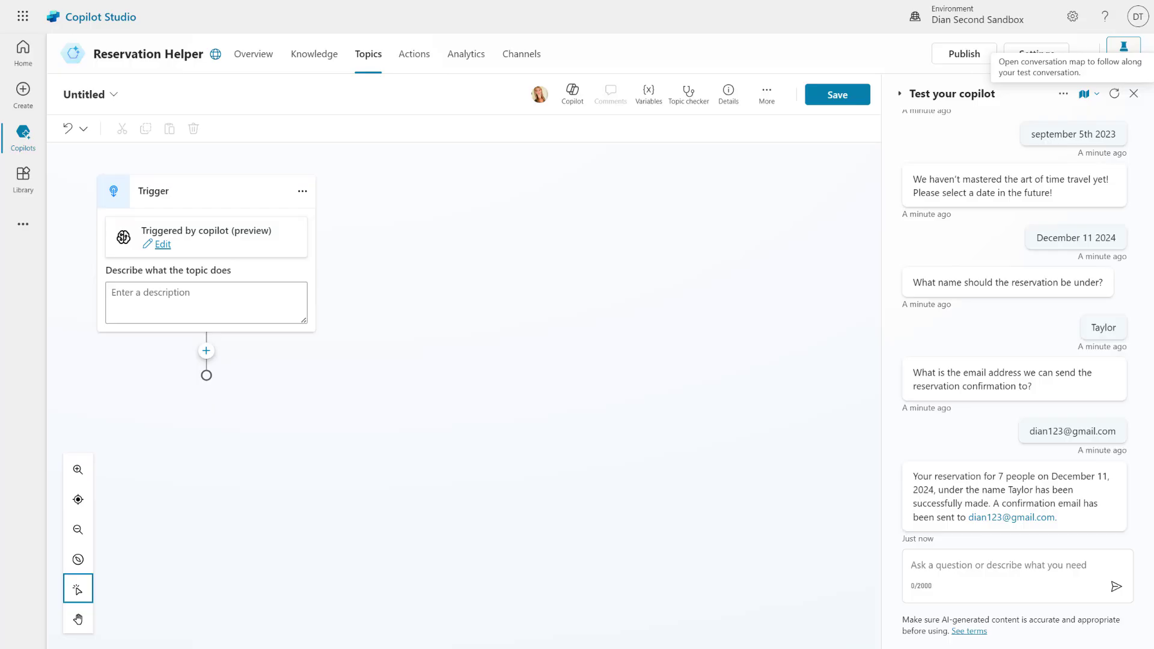
Describe the trigger as 'This topic is used for customers to make a reservation at our restaurant'
left_click(195, 300)
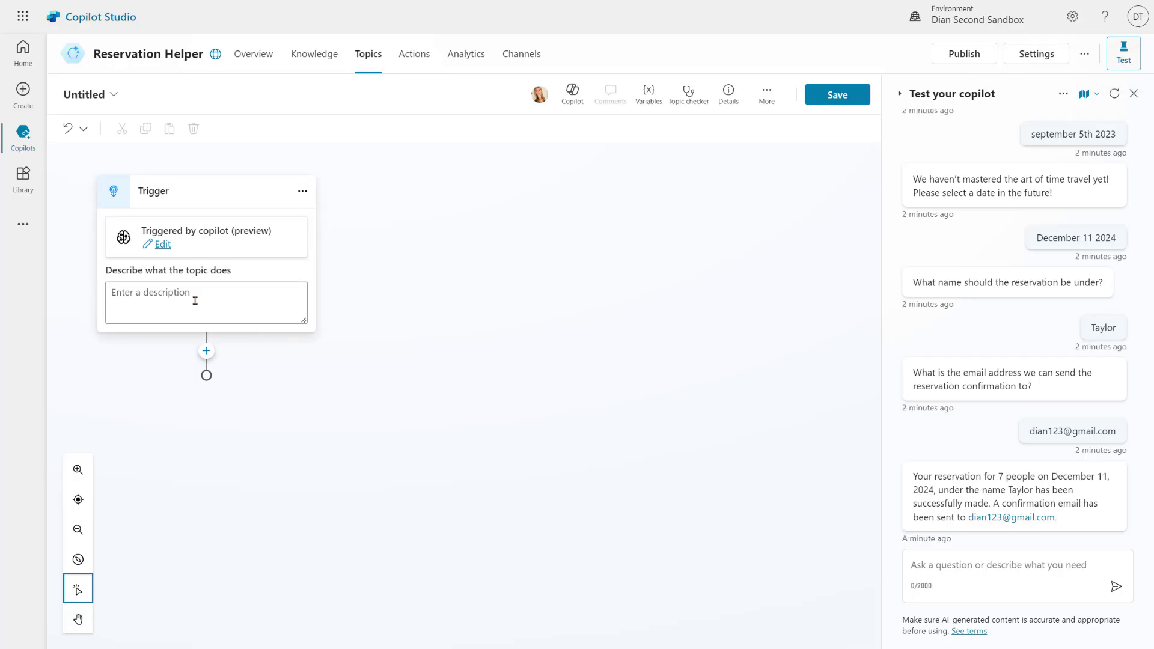
type("This topic is used for customers to make a reservation at our restaurant")
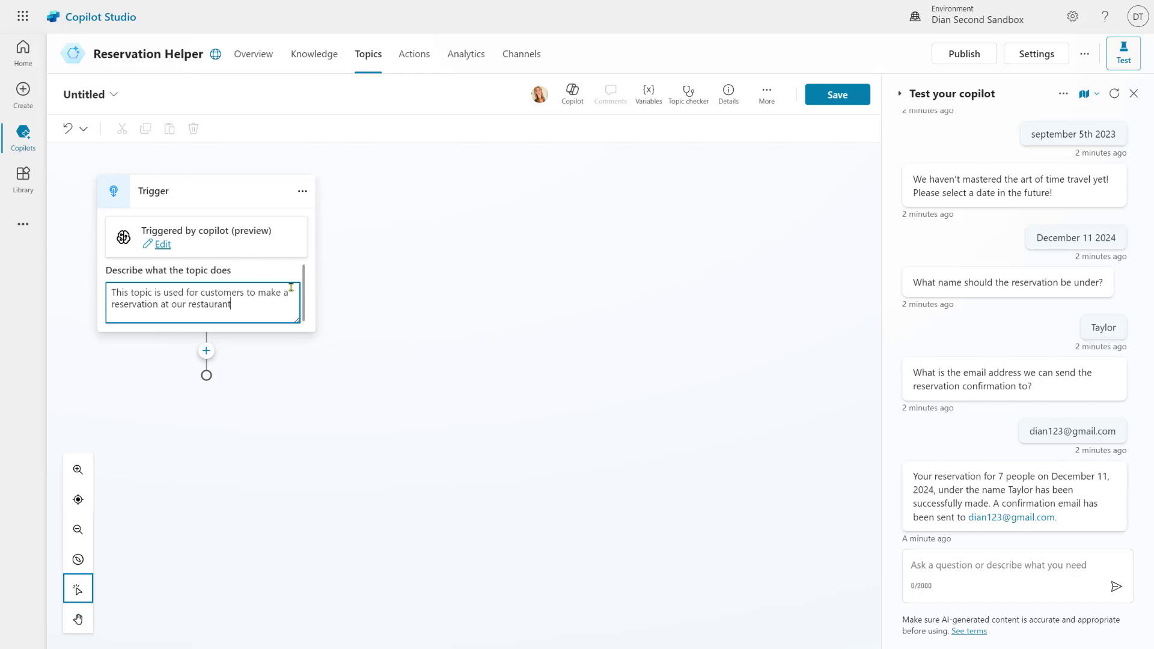
left_click(269, 273)
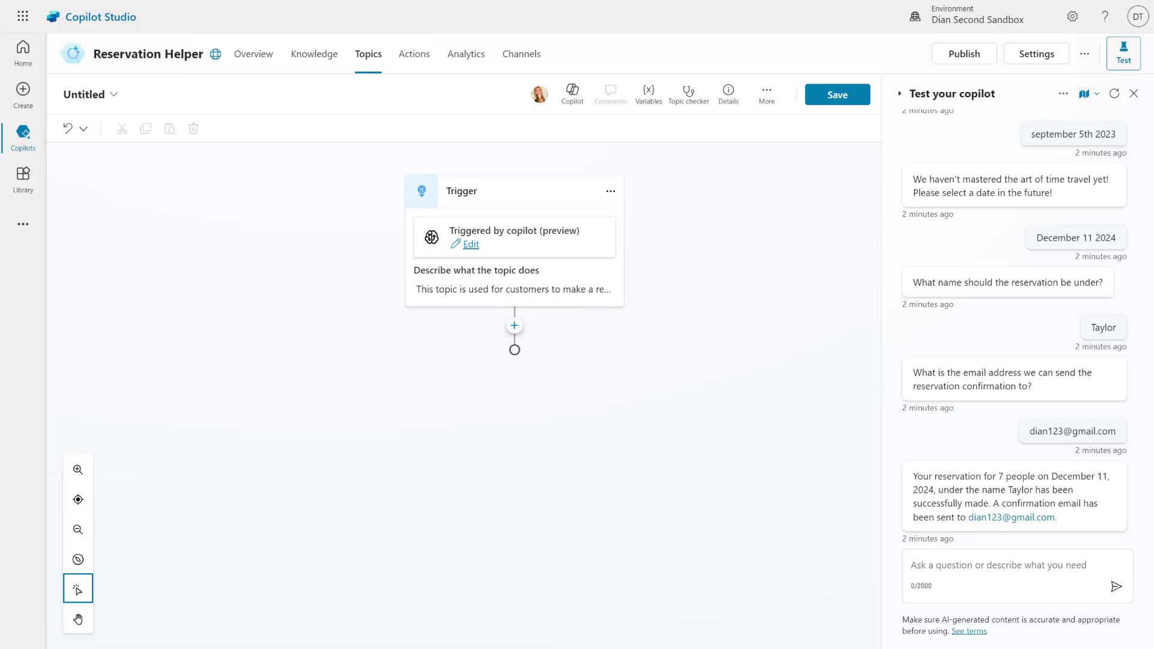
Paste the topic description into the Details panel with the test chat closed
left_click(729, 91)
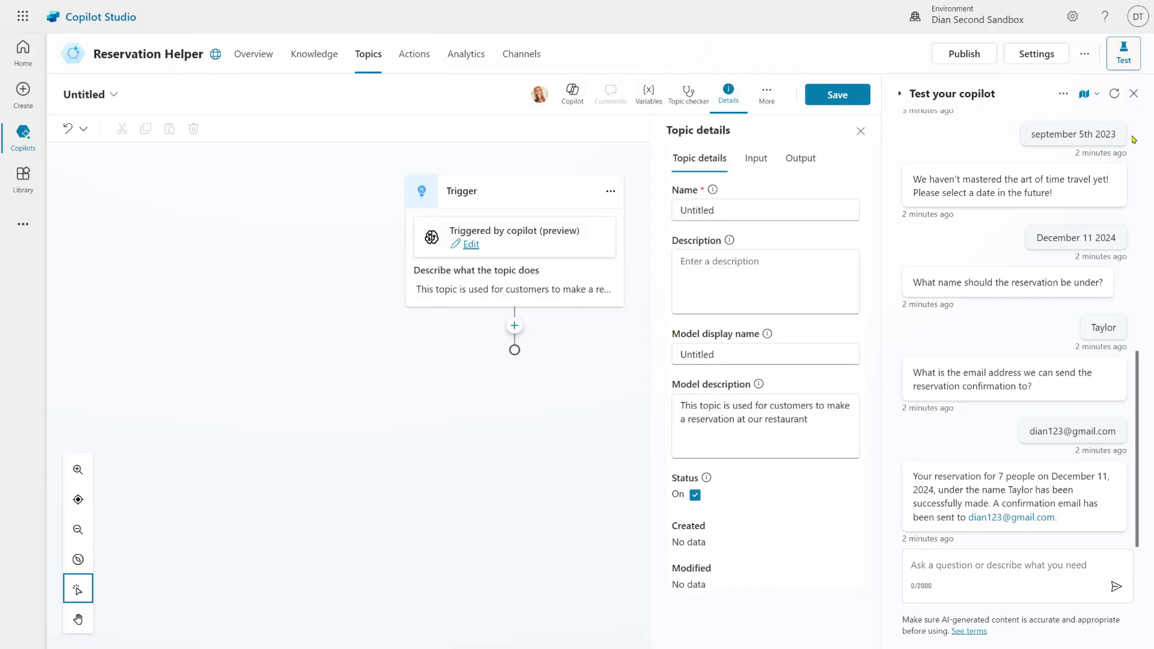
left_click(1133, 92)
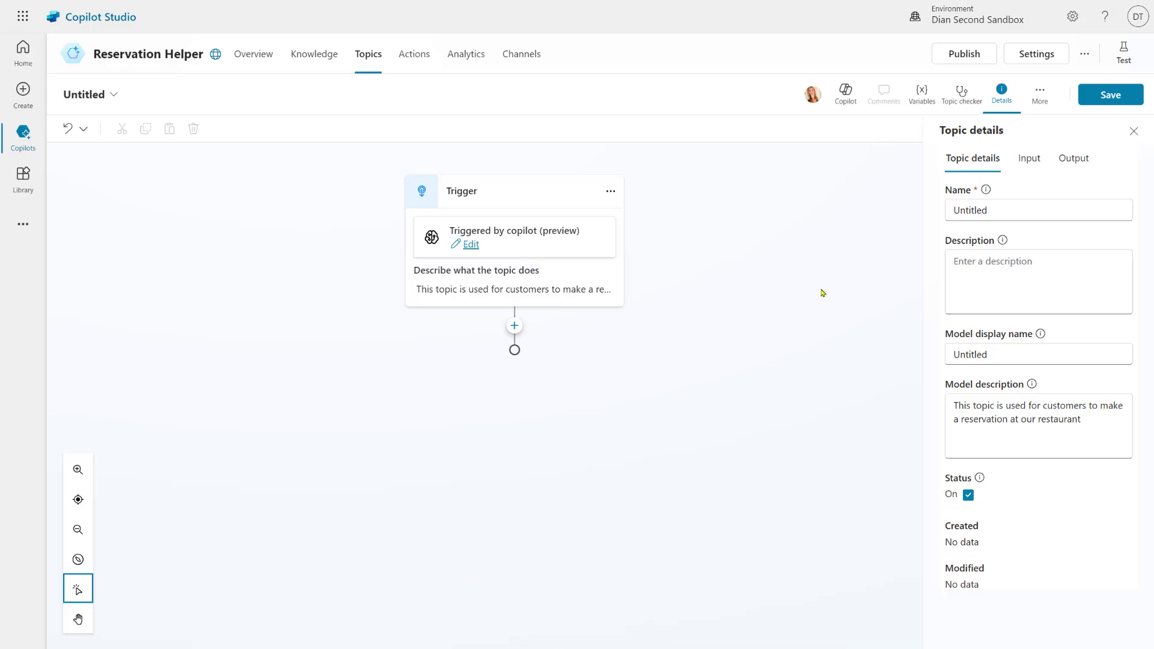
left_click(1021, 263)
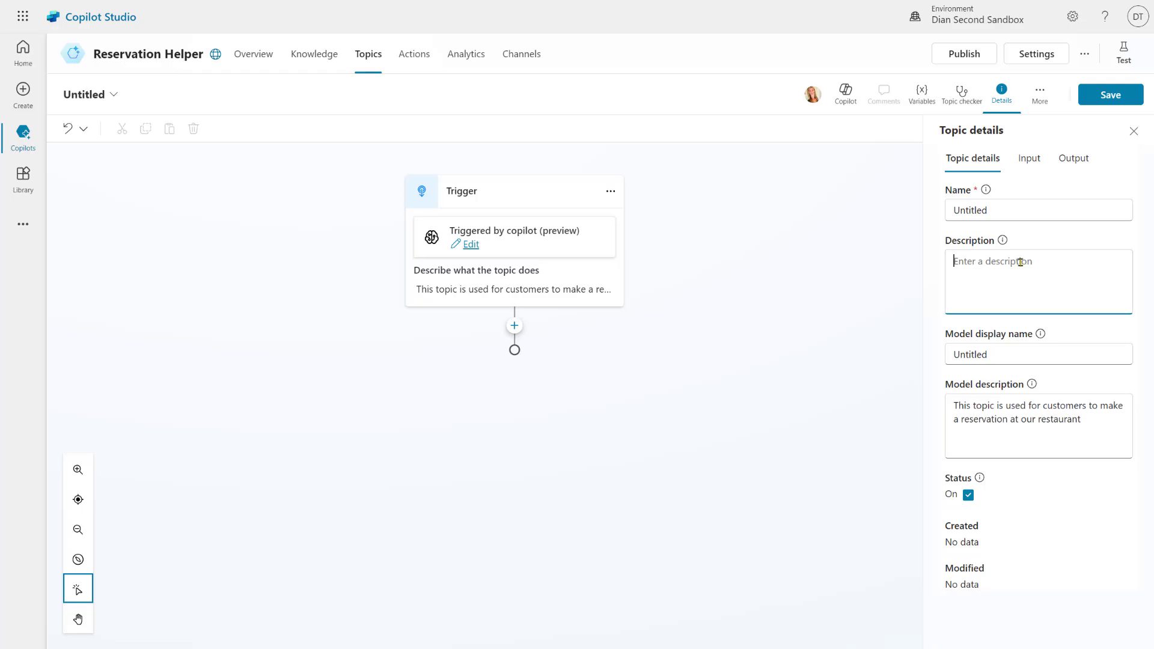
type("This topic is used for customers to make a reservation at our restaurant")
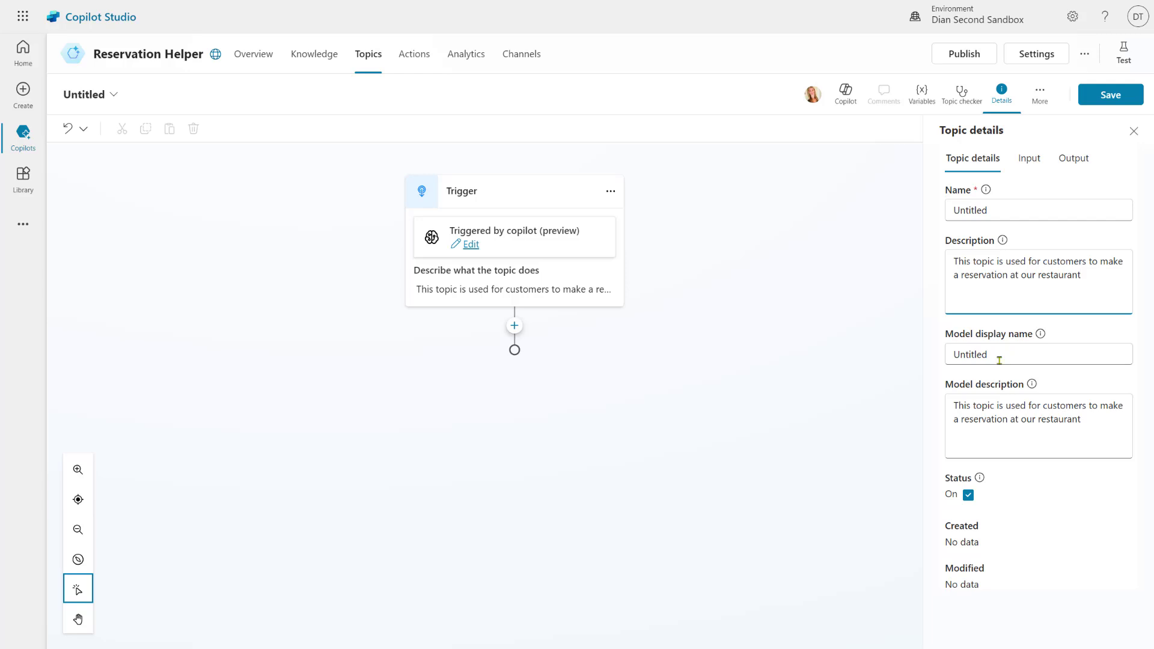
Set the model display name to 'Restaurant Reservation'
left_click_drag(1012, 353, 915, 355)
type("Re")
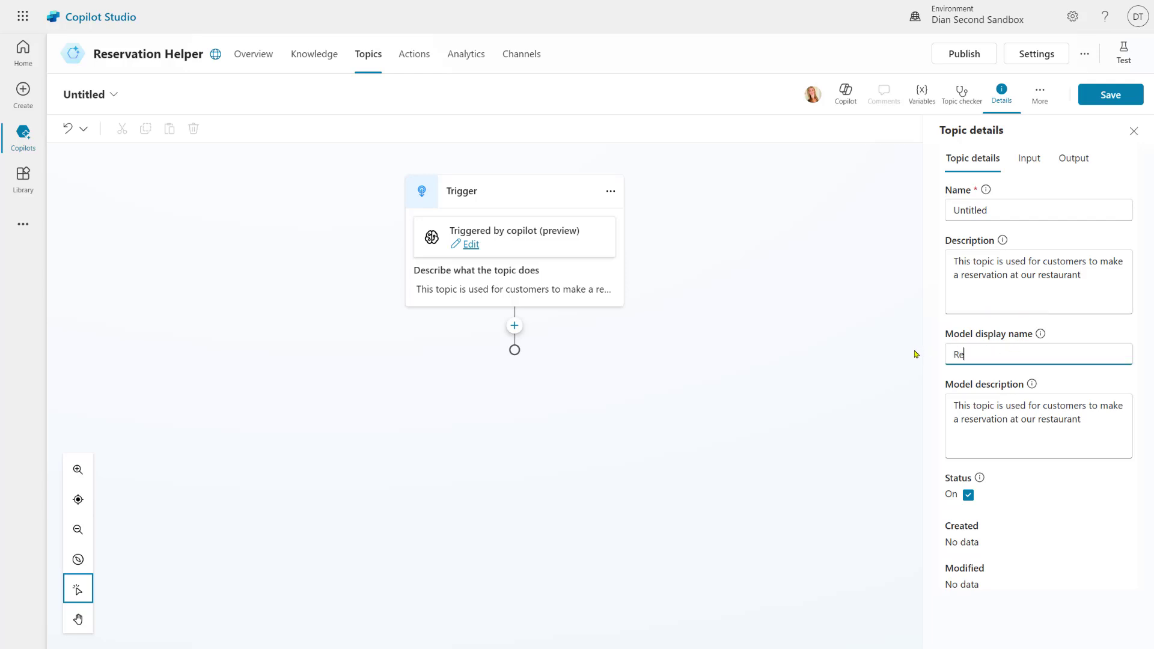
type("servation")
left_click(1041, 334)
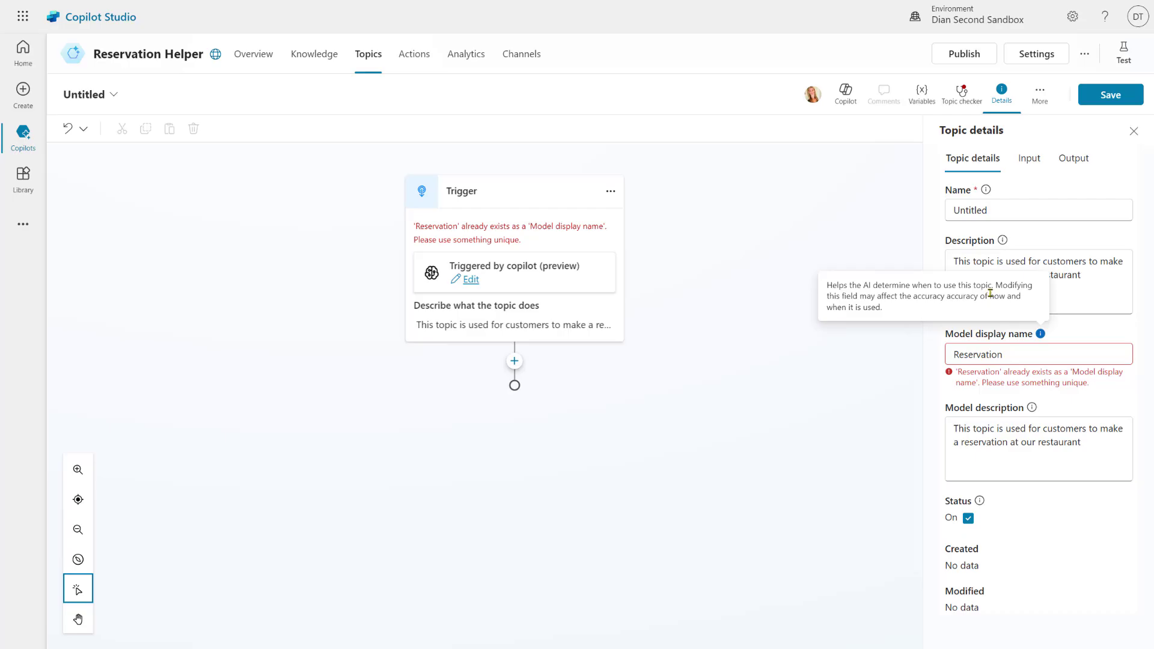
left_click(1022, 355)
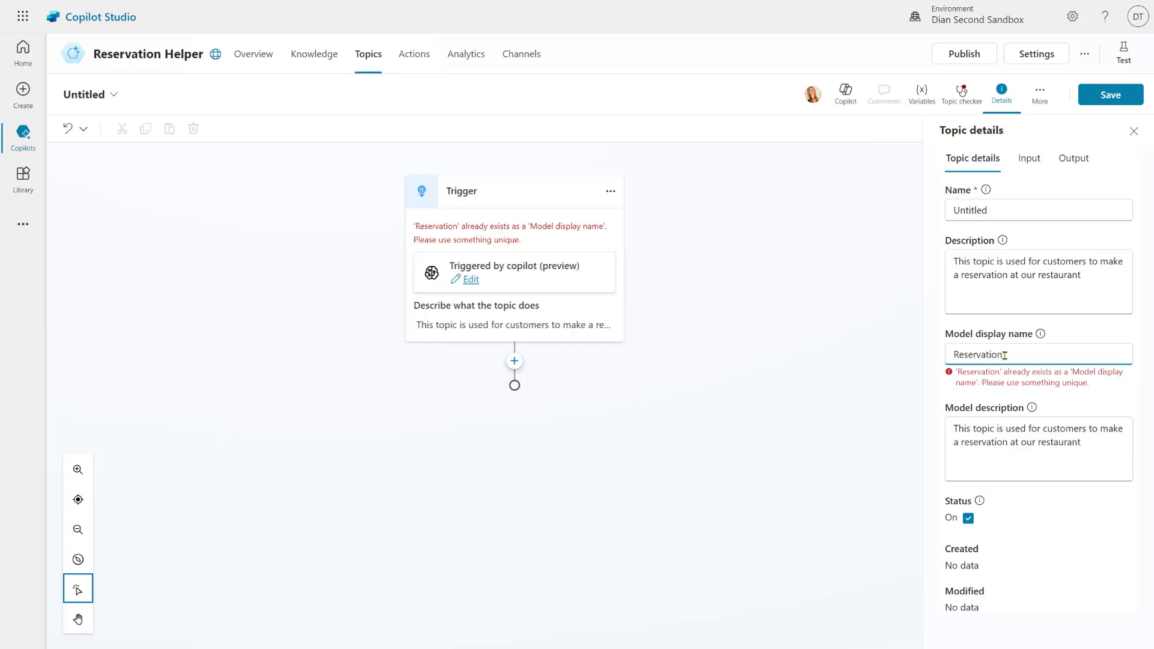
left_click(957, 350)
type("zC")
key("BackSpace")
key("BackSpace")
type("Restaurant")
left_click(1021, 442)
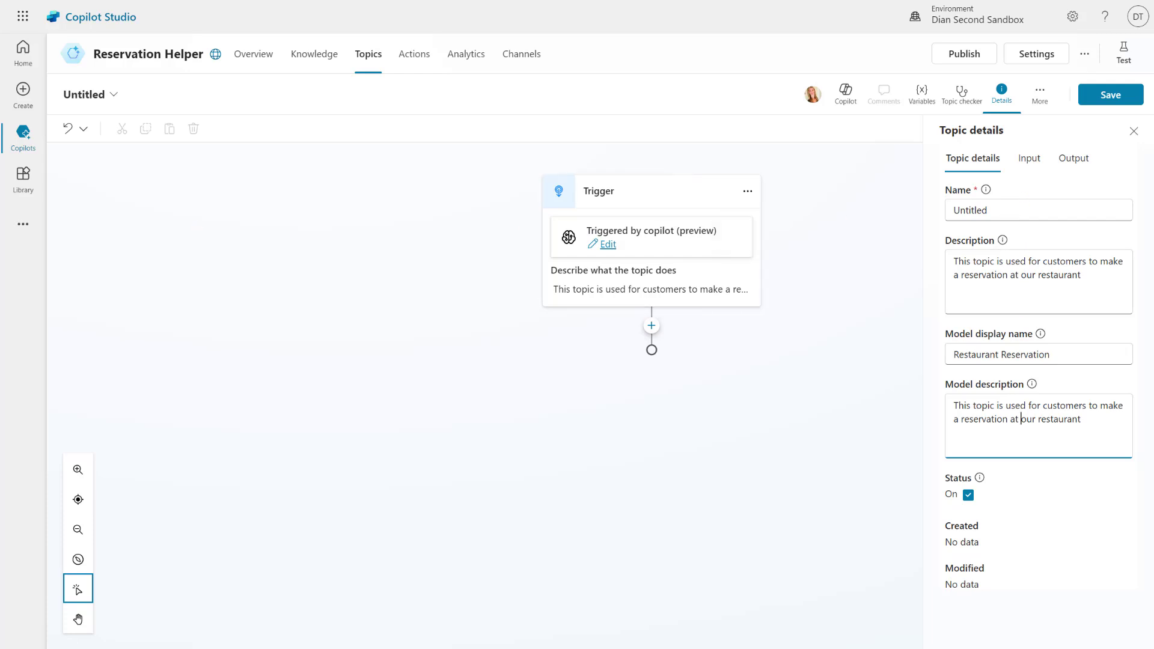
Rename the topic to 'Reservation In/out 2' and show its input variables
double_click(972, 212)
type("Reservation In")
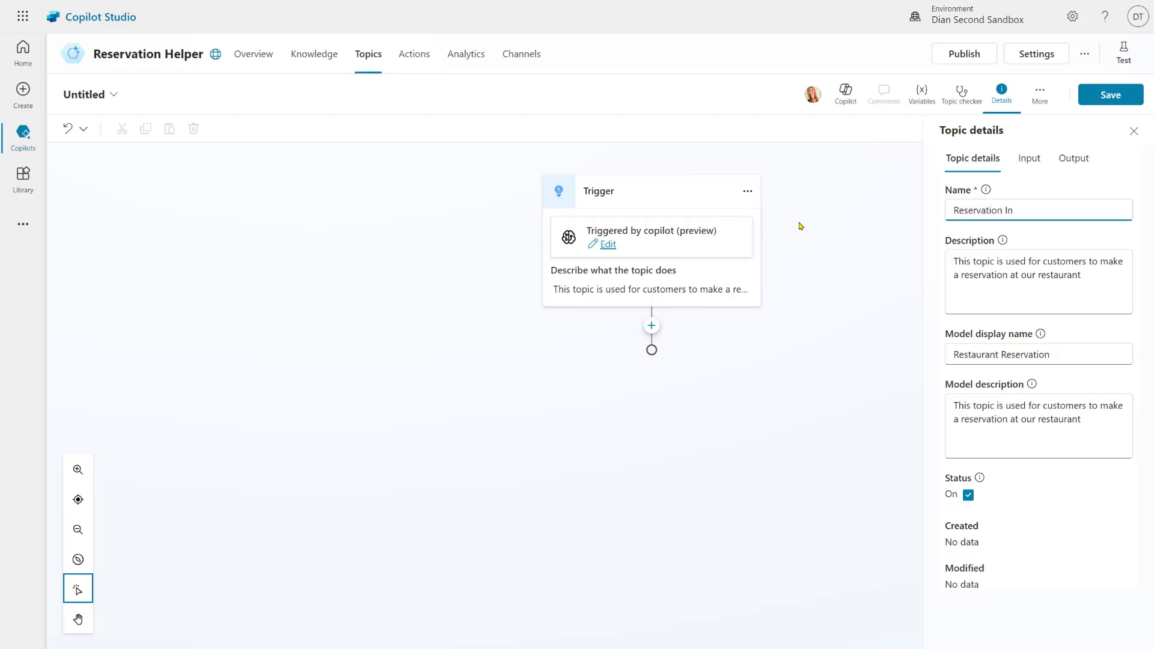
type("/out 2")
left_click(1025, 163)
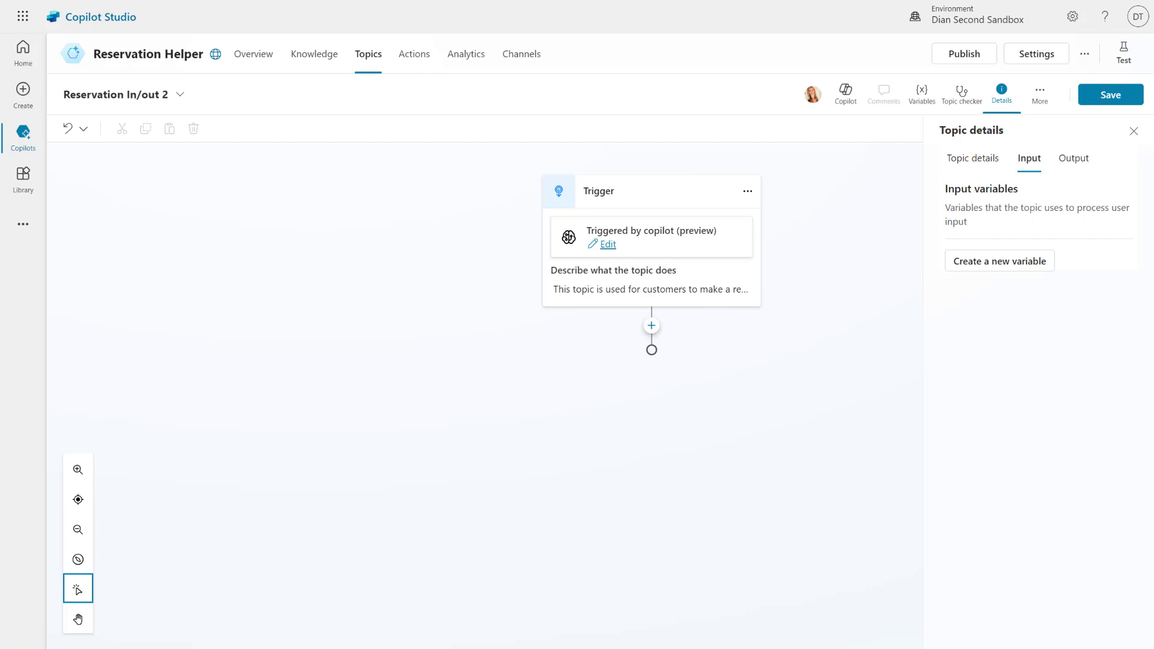
Add a Name input variable described as 'The name the reservation should be under'
left_click(998, 261)
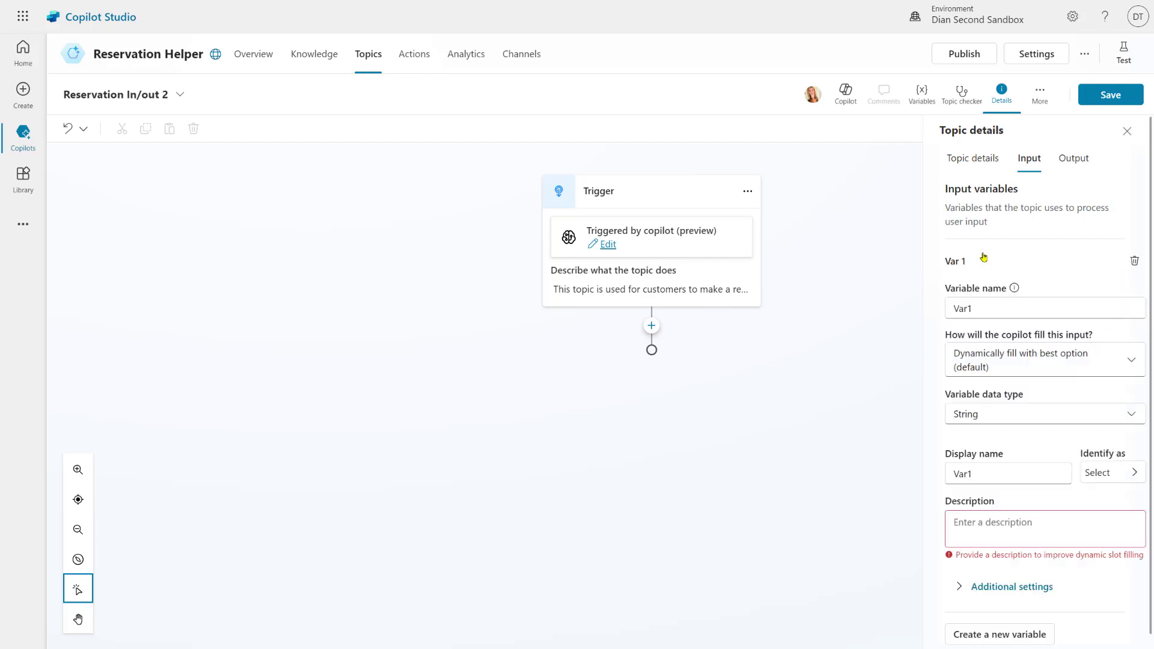
double_click(961, 308)
type("Nam")
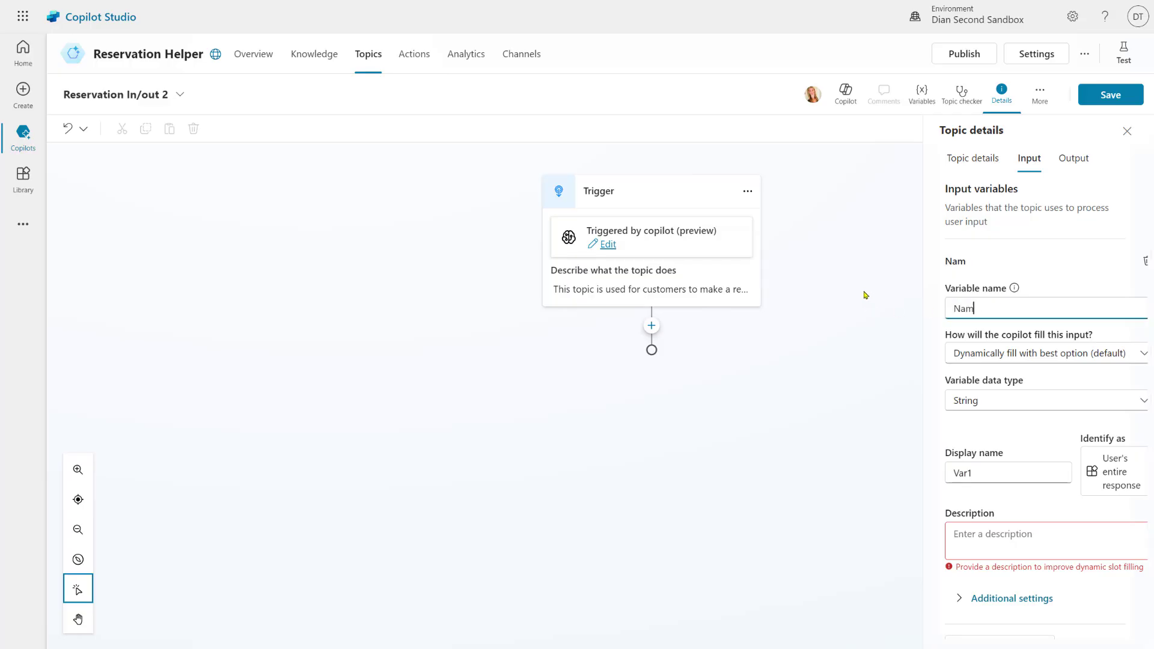
type("e")
key("Tab")
left_click(974, 542)
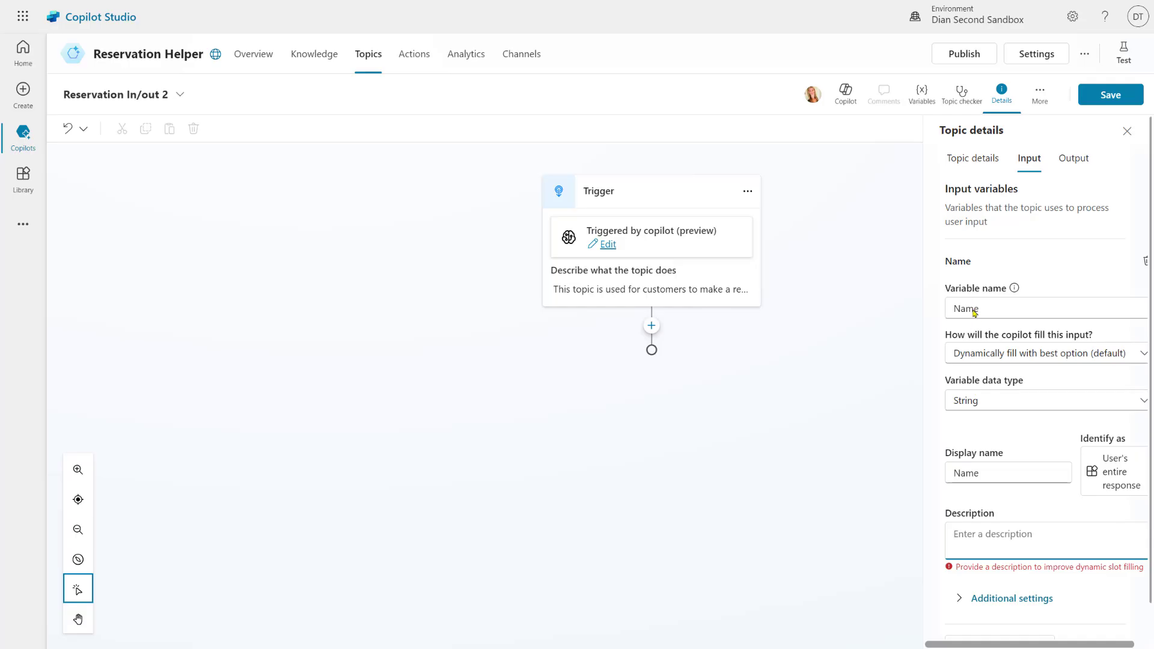
type("The name the reservation should be under")
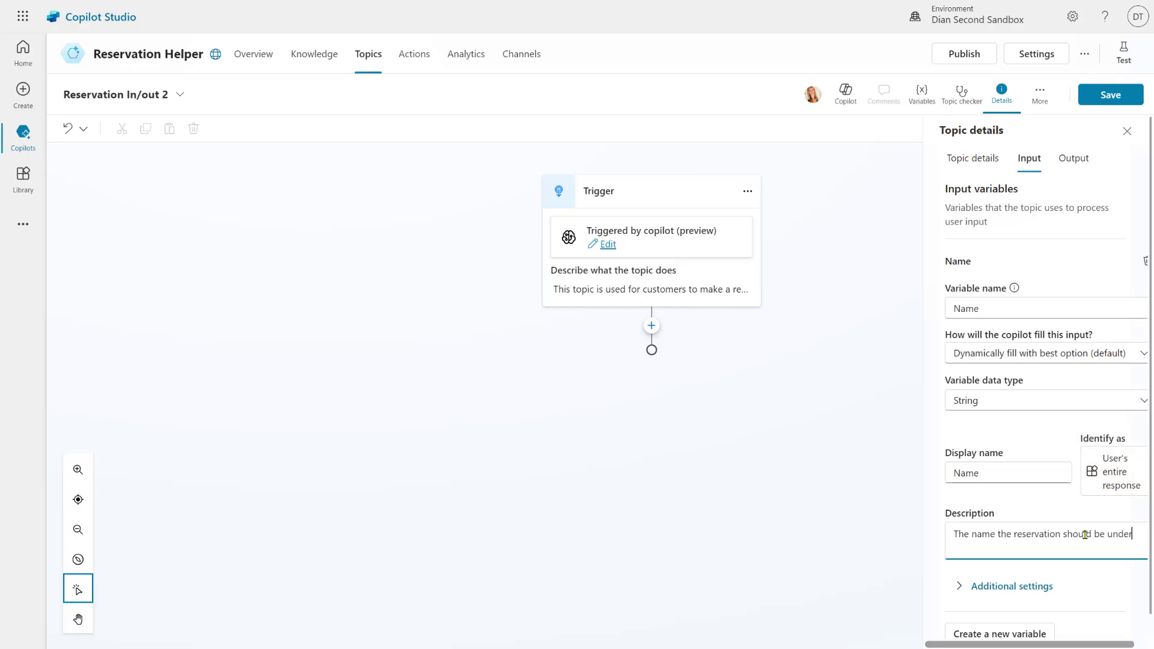
Check the Name variable's additional settings, then add a second input variable
left_click(1029, 586)
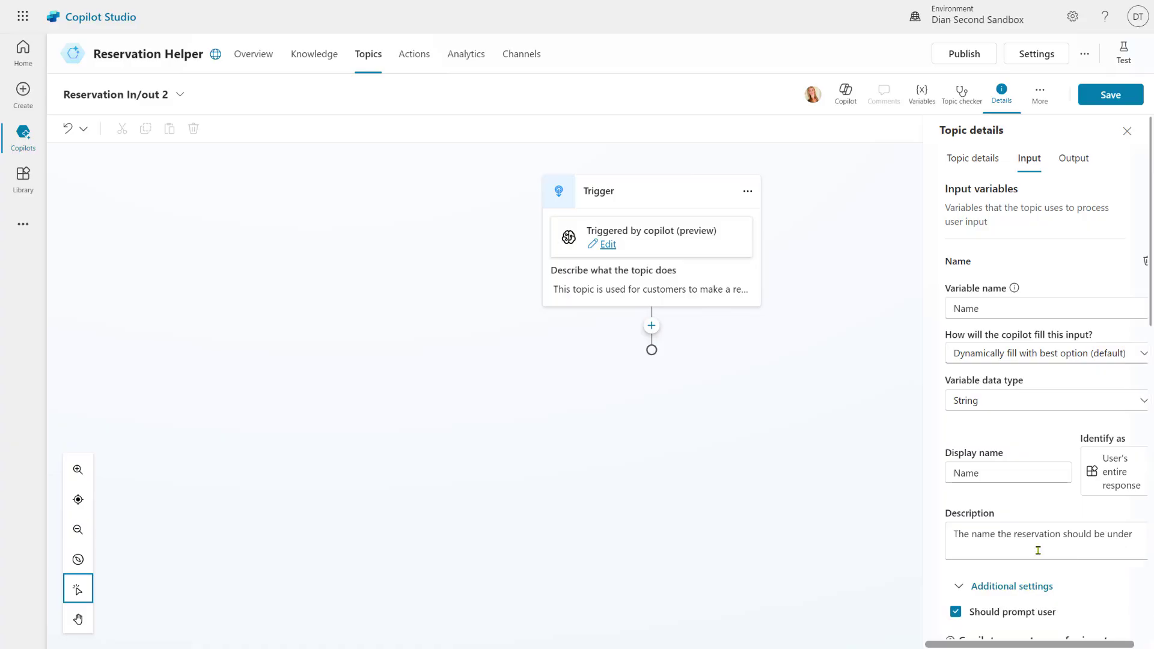
scroll(1038, 550, "down", 8)
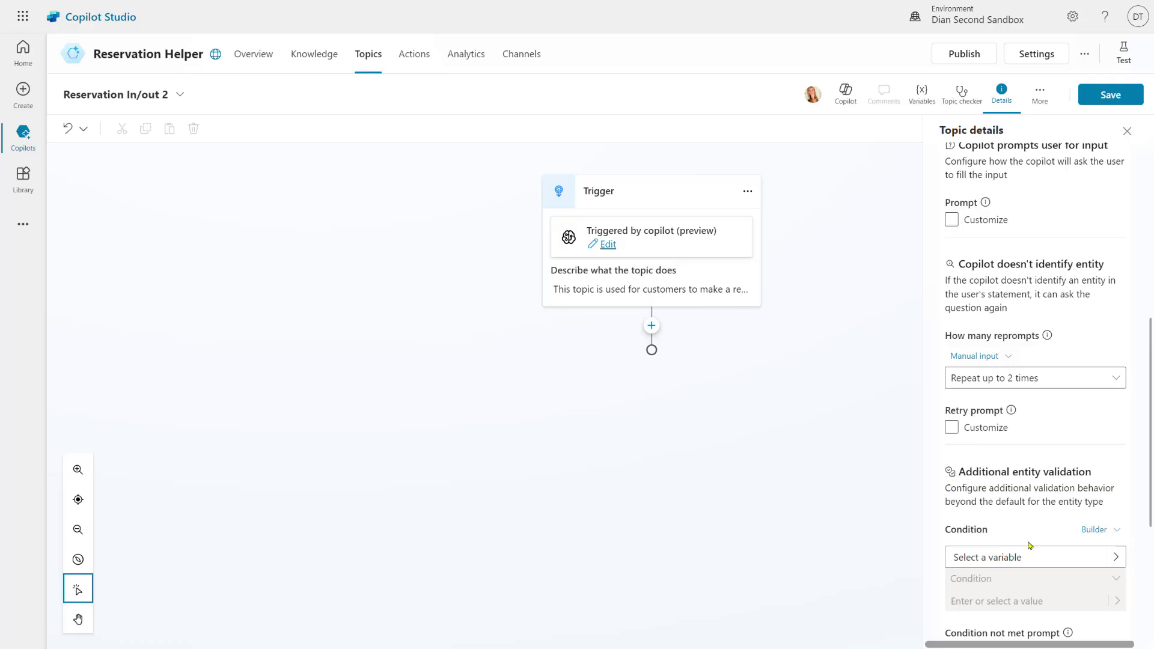
scroll(1025, 554, "up", 5)
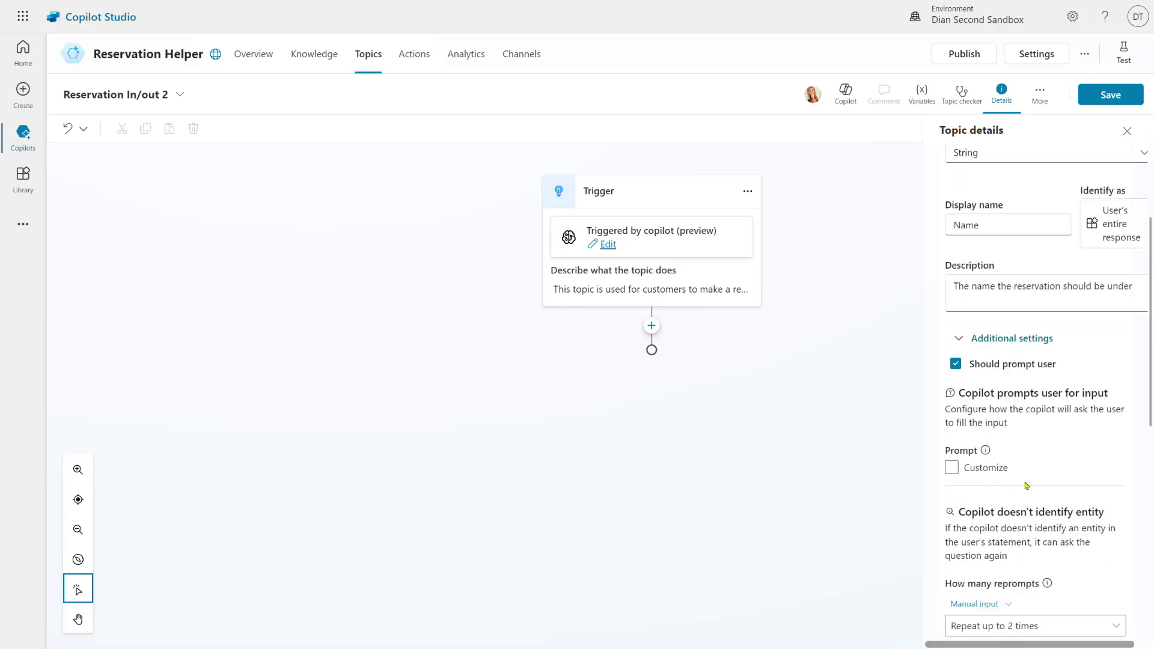
left_click(1016, 344)
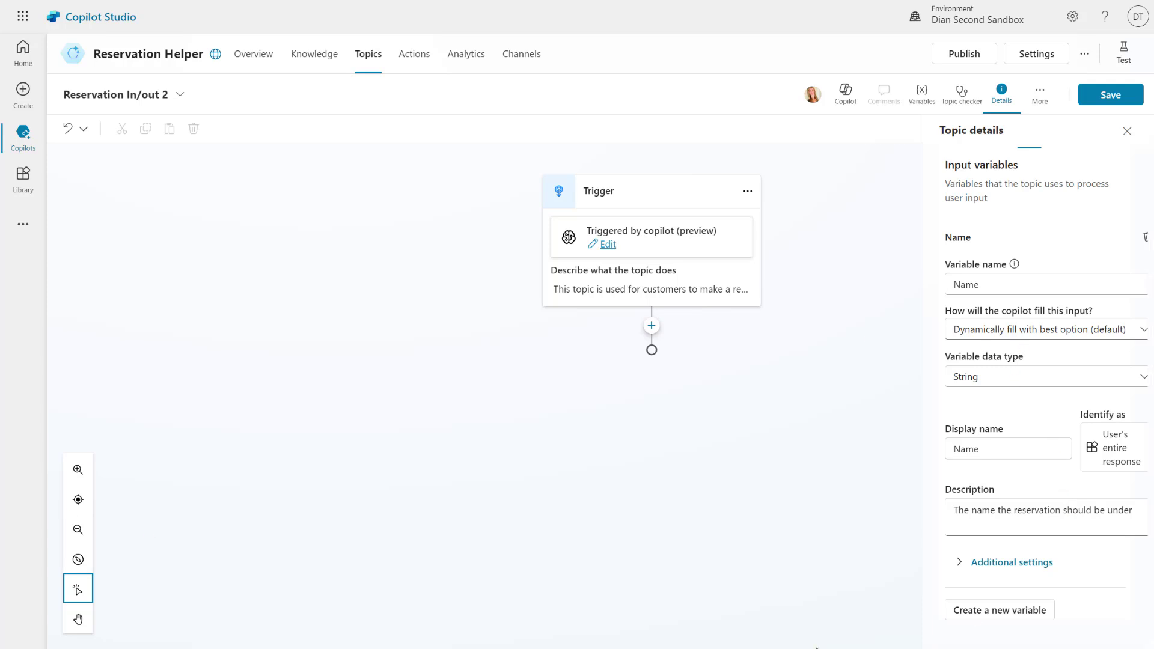
left_click(992, 611)
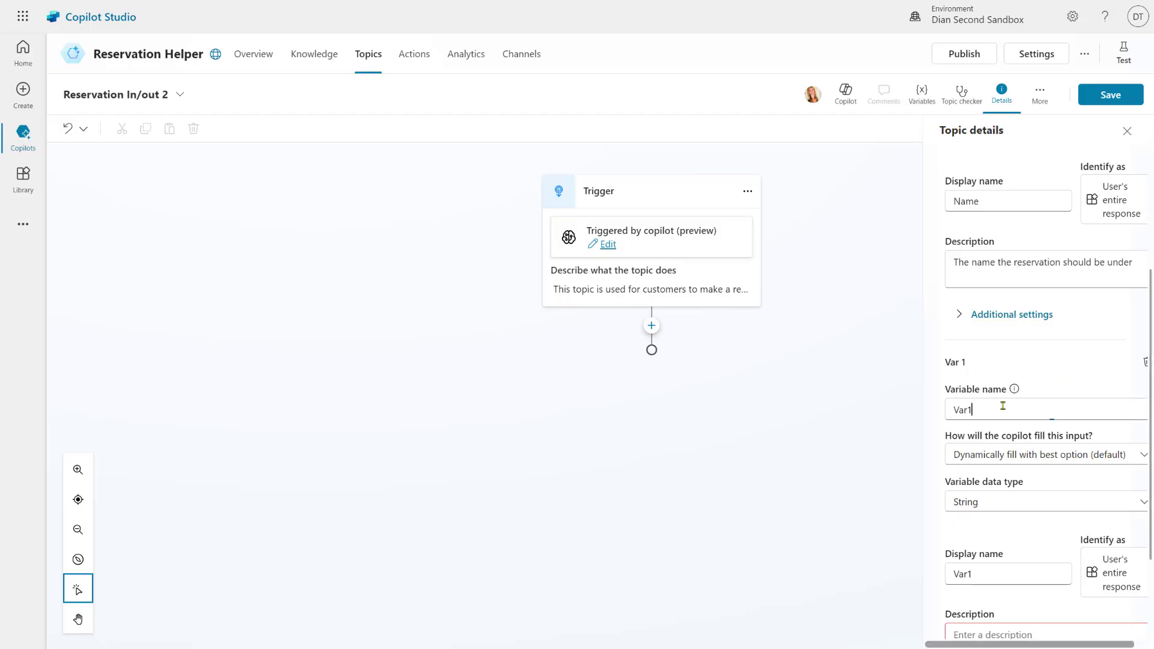
Rename the second input variable to PartySize and make it a Number
double_click(972, 409)
type("PartySize")
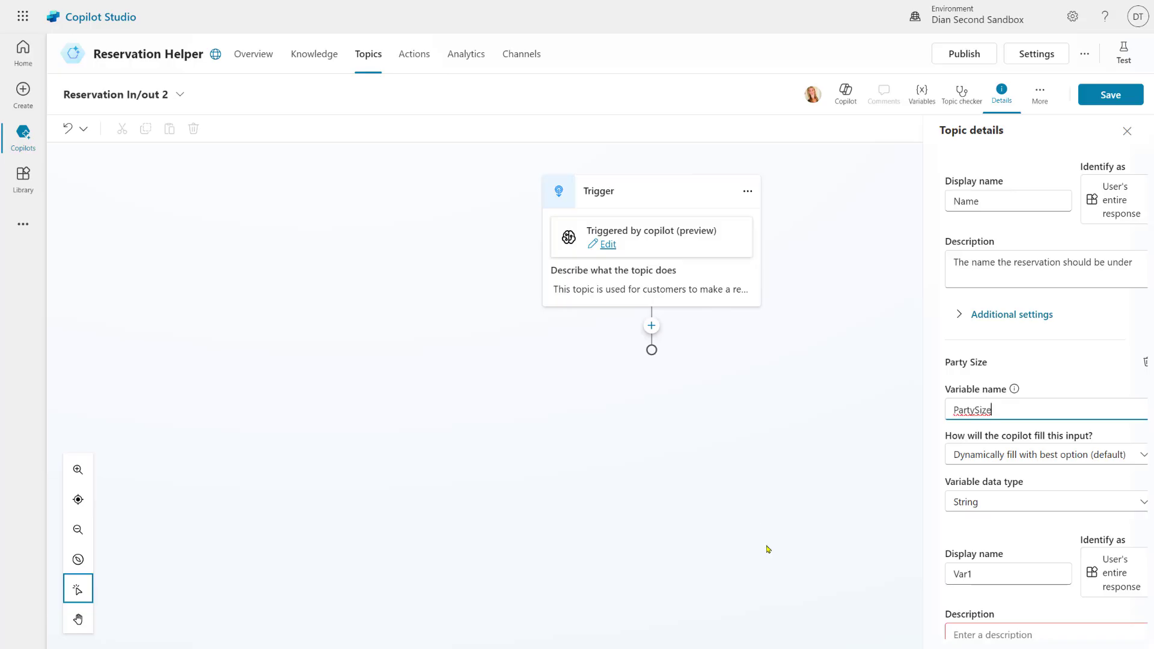
left_click(1012, 505)
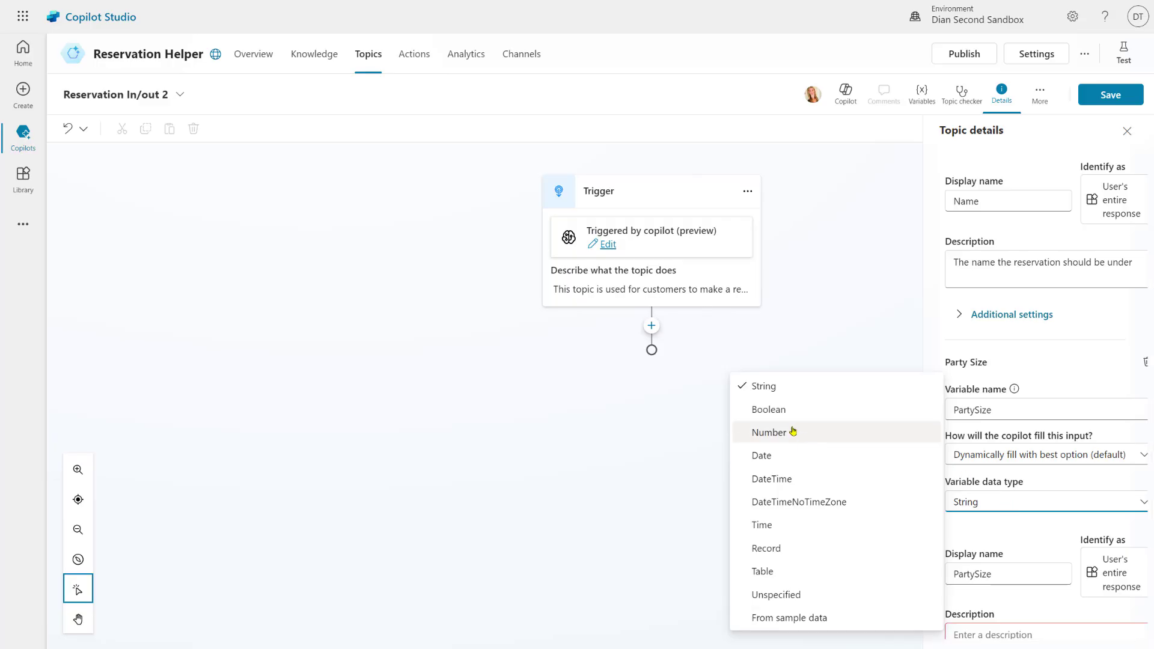
left_click(793, 431)
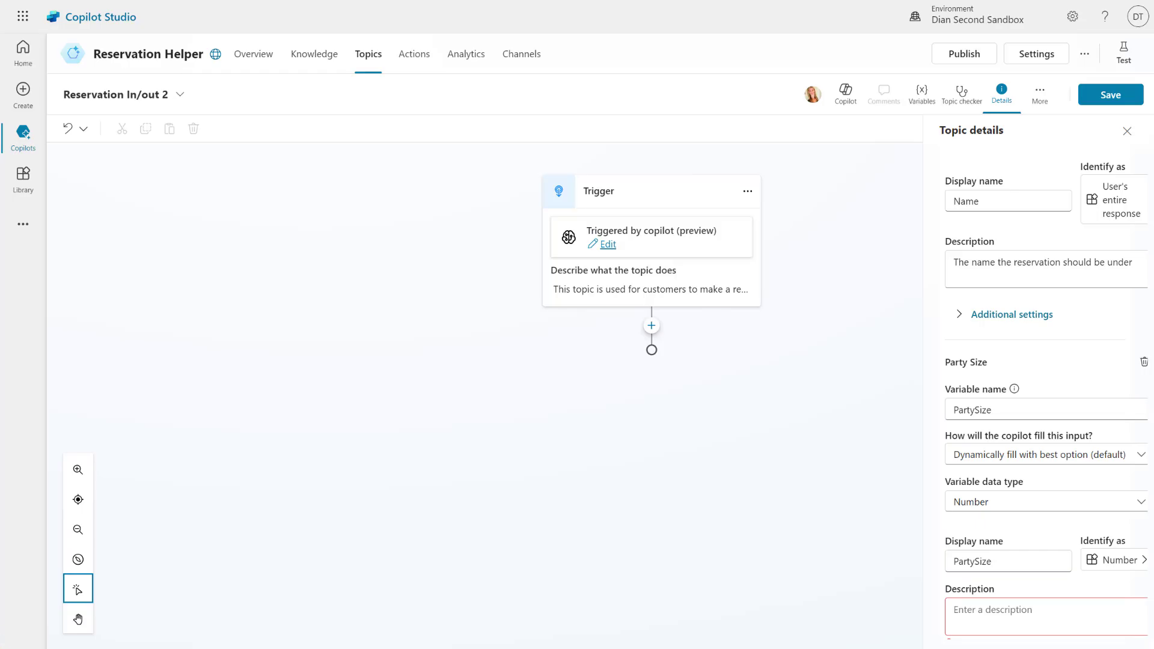
Paste the PartySize description and expand its additional settings
left_click(971, 612)
type("The total number of people that are included in this reservation.")
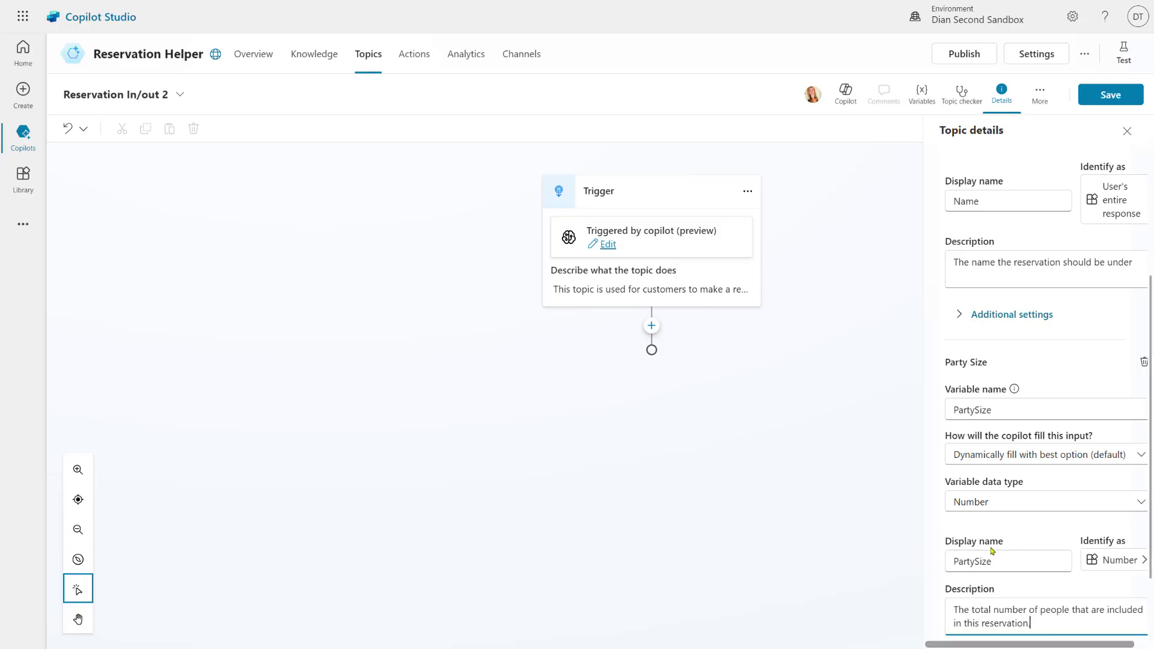
scroll(991, 544, "down", 2)
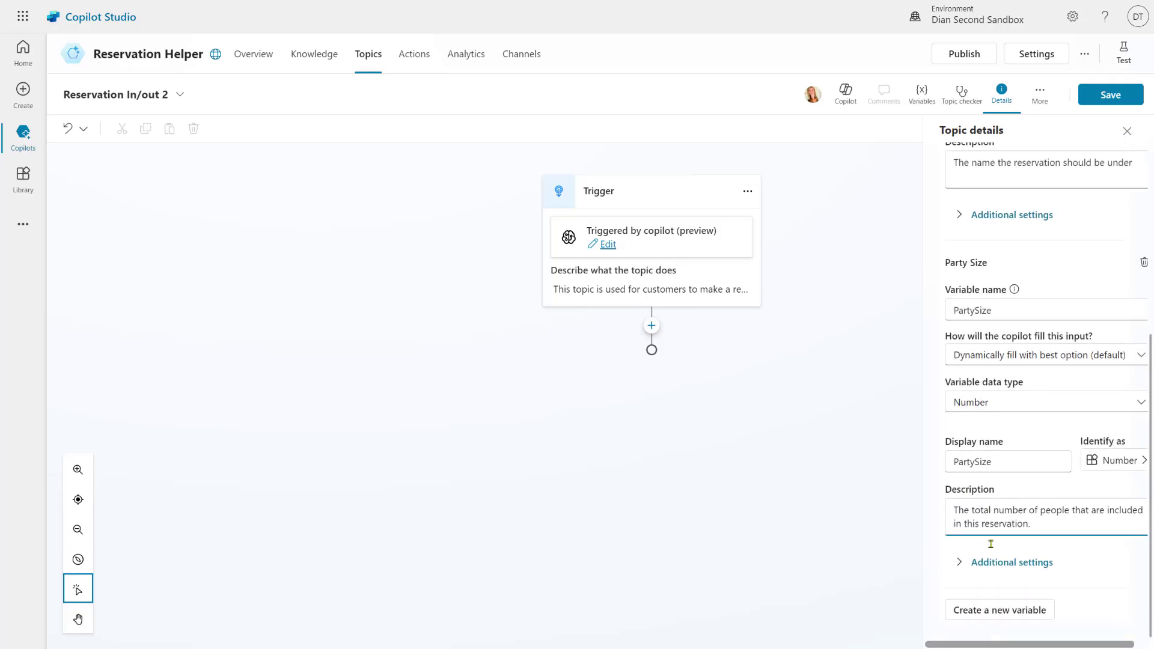
left_click(1013, 561)
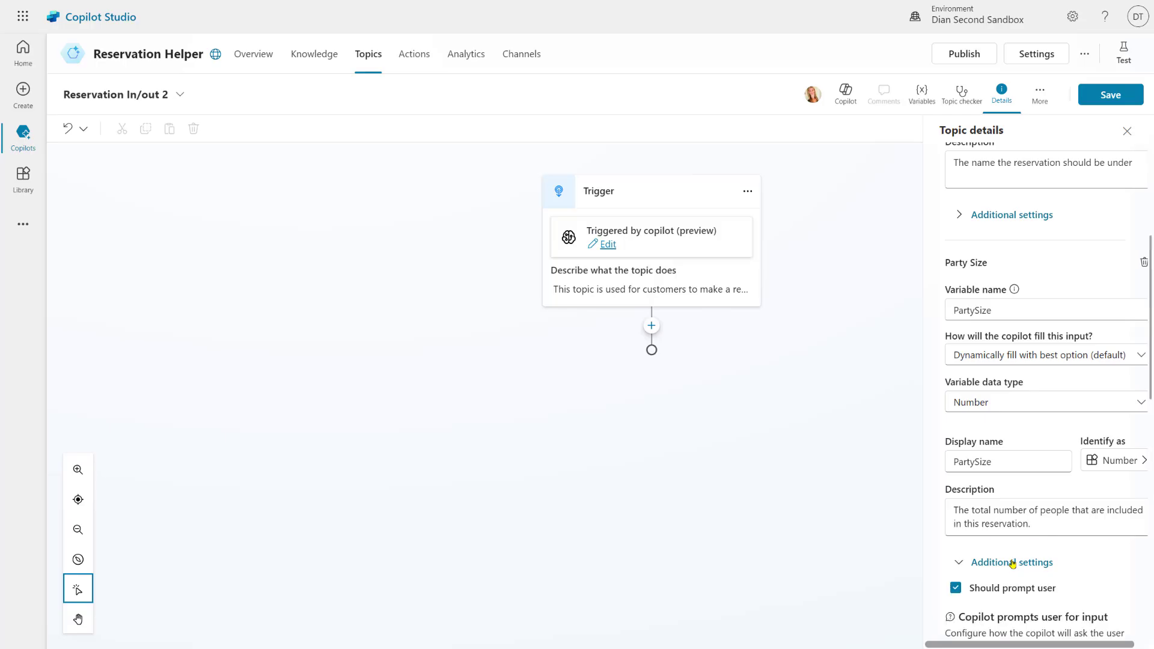
scroll(1023, 583, "down", 5)
scroll(1023, 581, "down", 5)
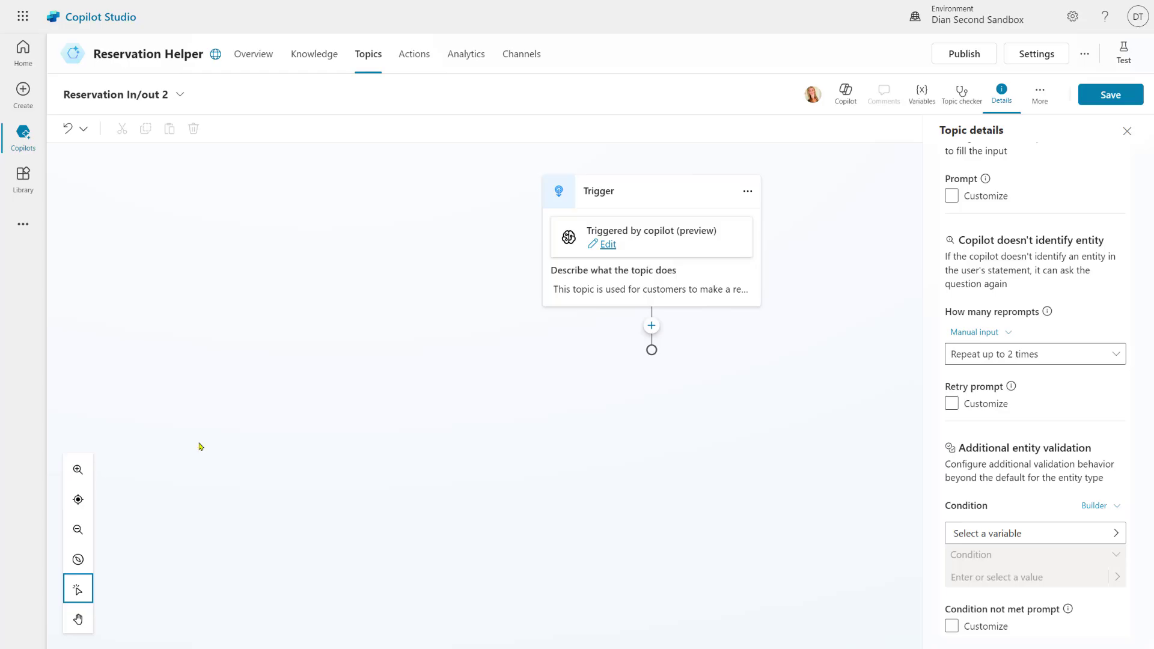
Add the validation condition PartySize is greater than 0
left_click(1054, 527)
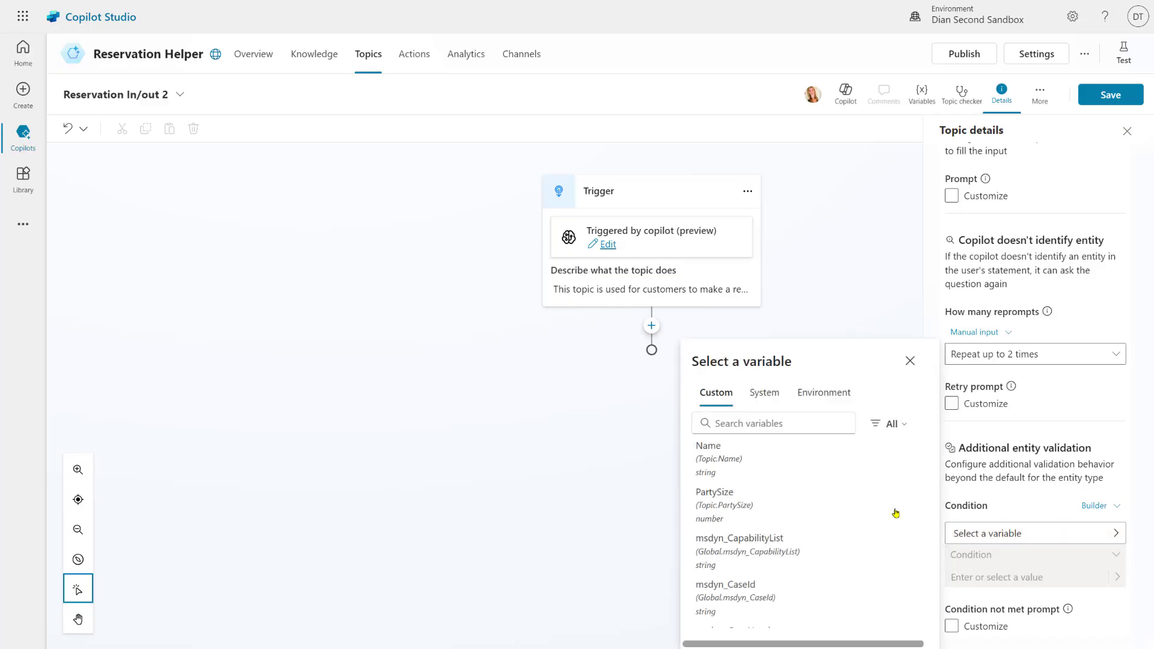
left_click(743, 494)
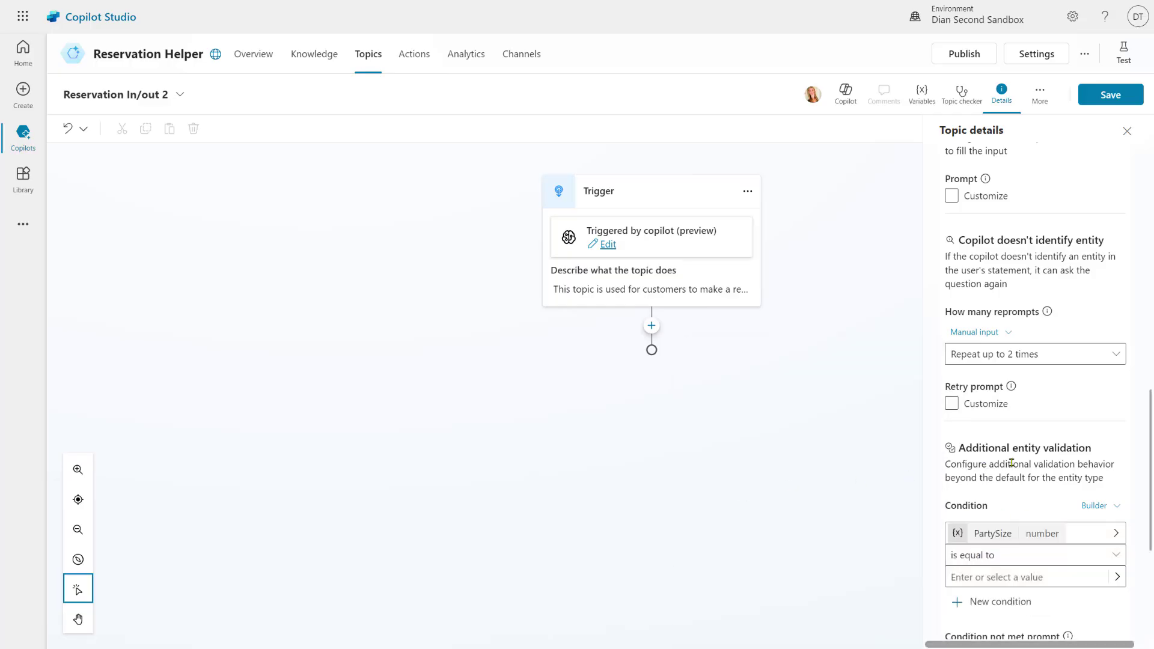
left_click(1021, 555)
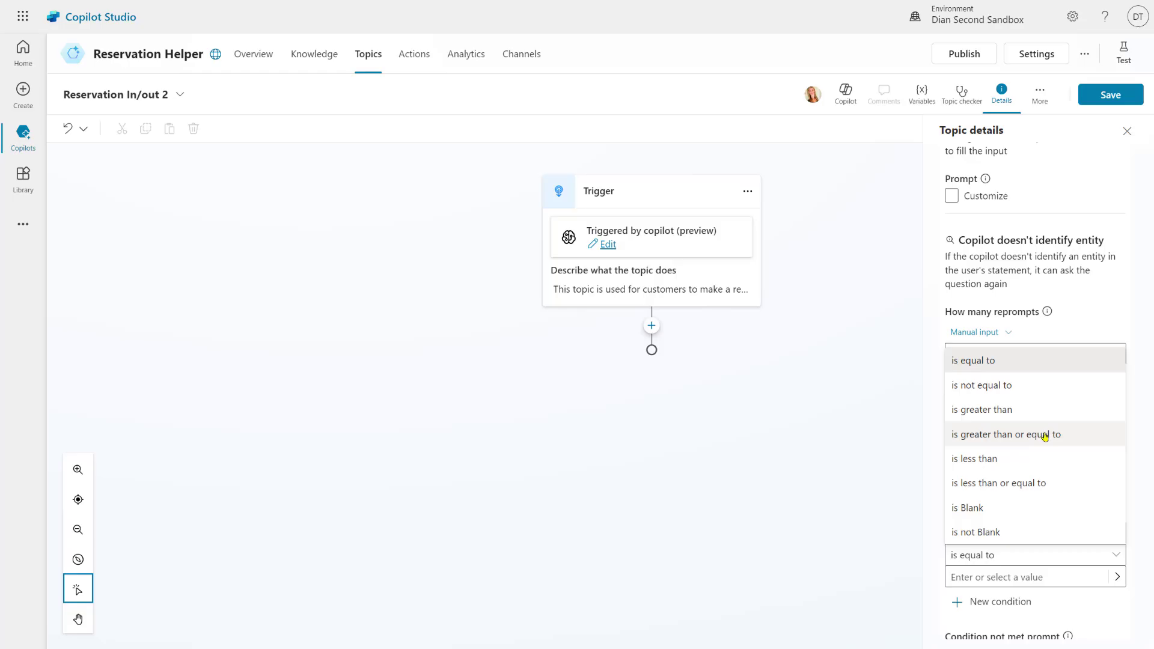
left_click(1039, 415)
left_click(990, 577)
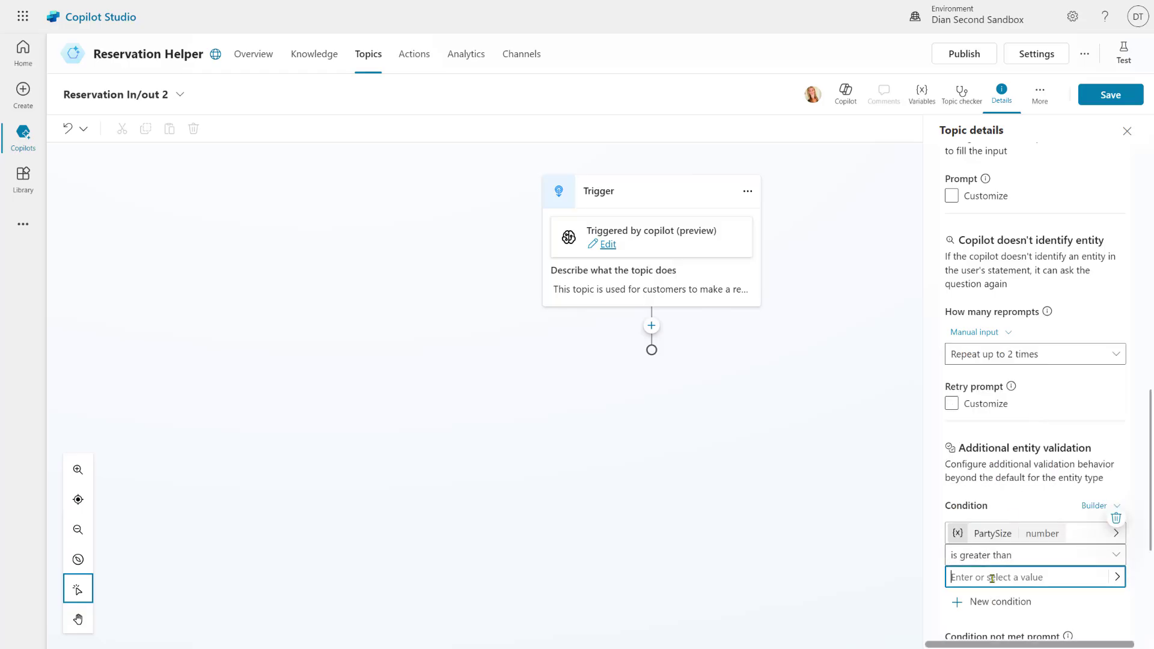
type("0")
scroll(992, 578, "down", 4)
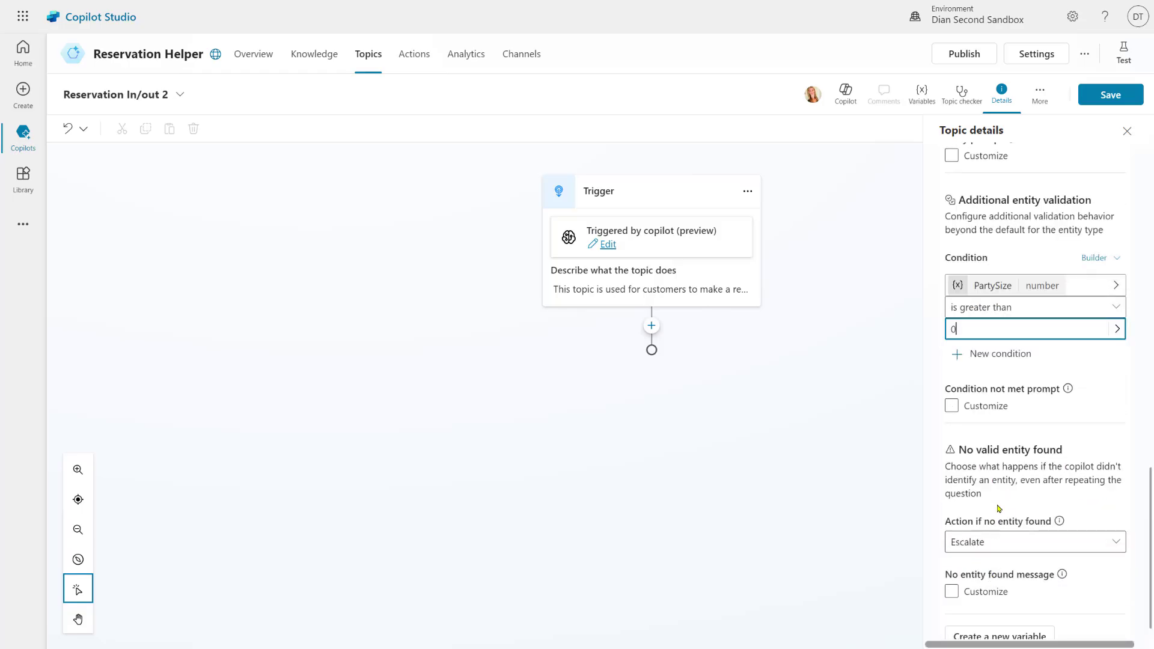
Add a second And condition: PartySize is less than 11
left_click(978, 354)
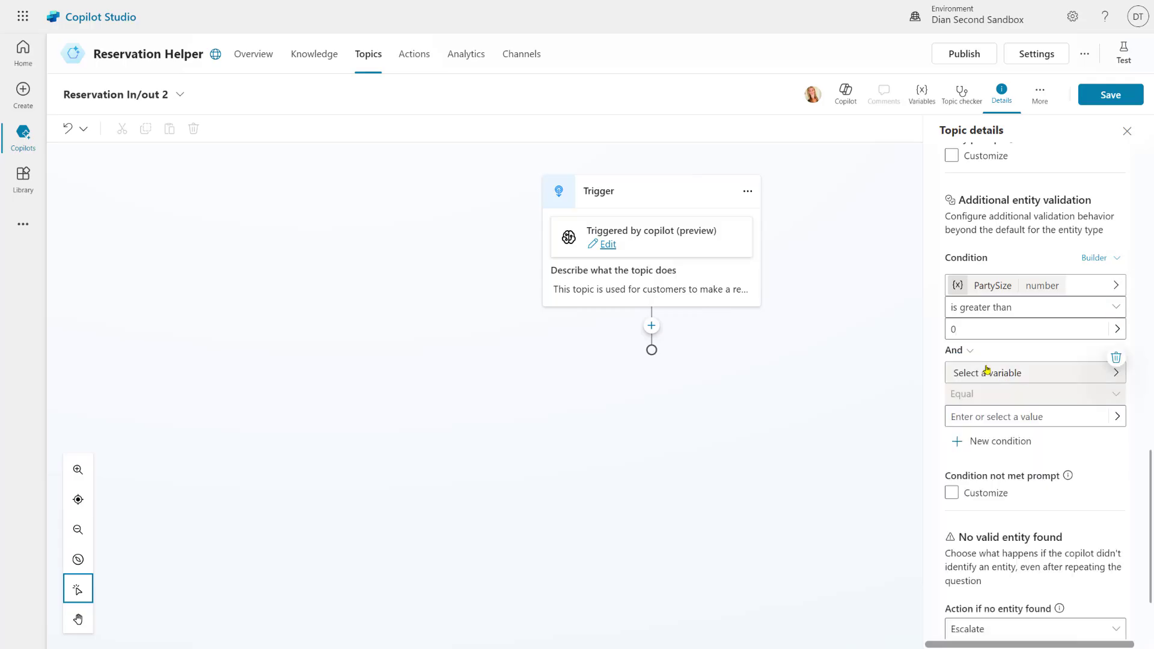
left_click(986, 371)
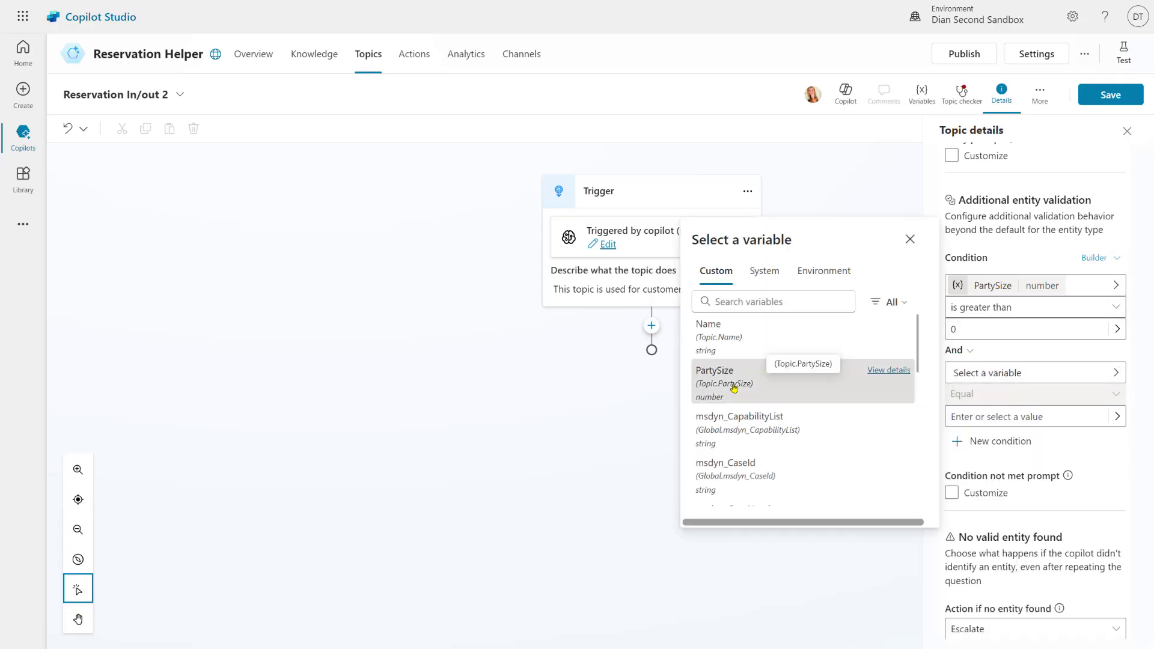
left_click(734, 387)
left_click(1009, 399)
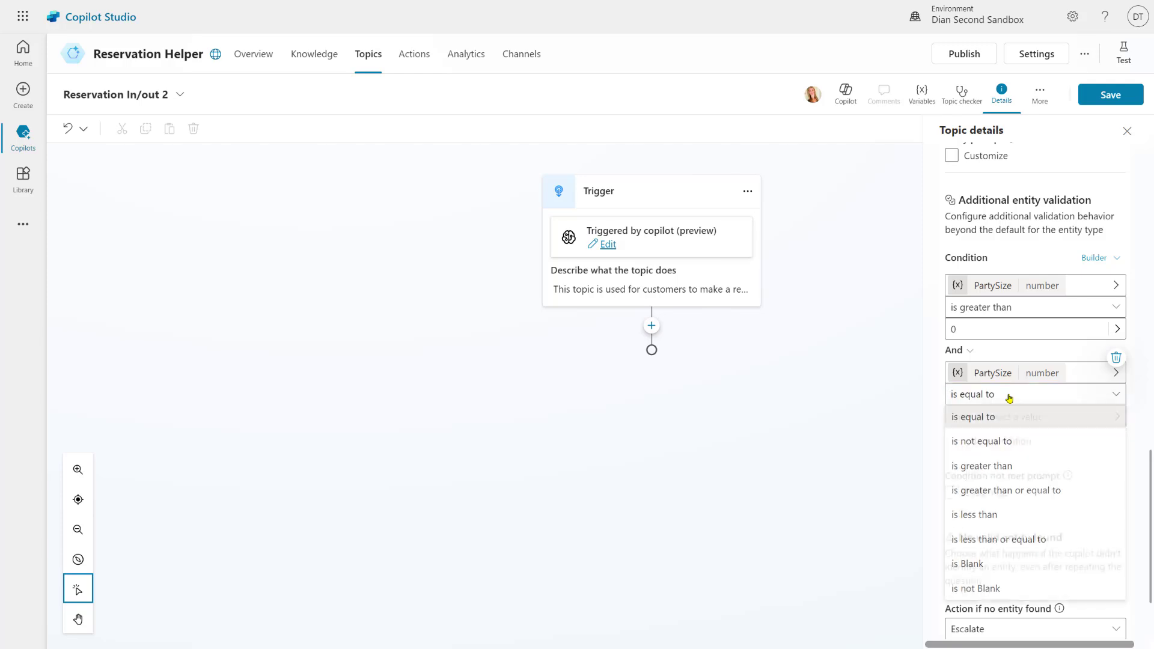
left_click(1001, 517)
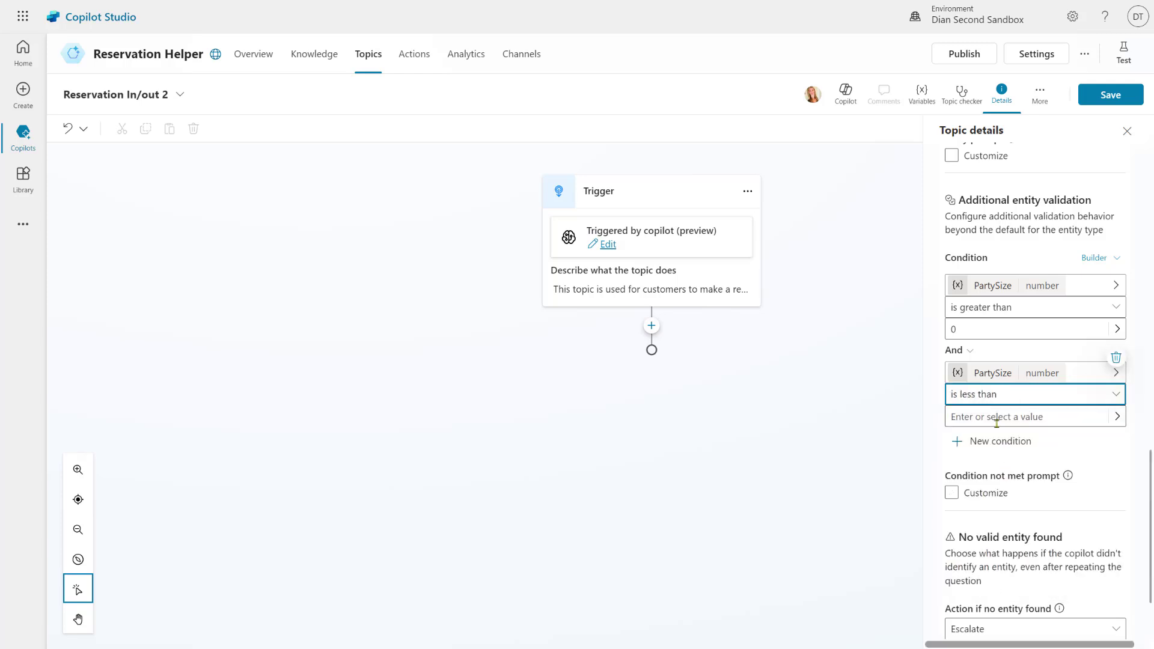
left_click(993, 416)
type("11")
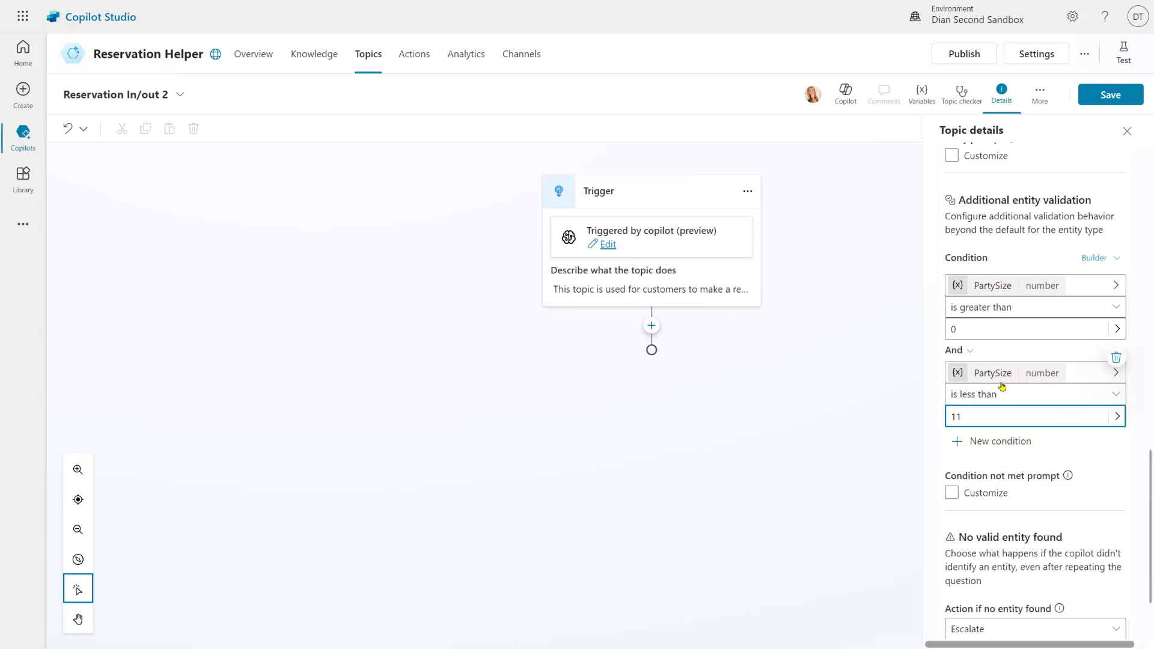
Enable a custom not-met message saying the dining room only accommodates up to 10 people
left_click(953, 492)
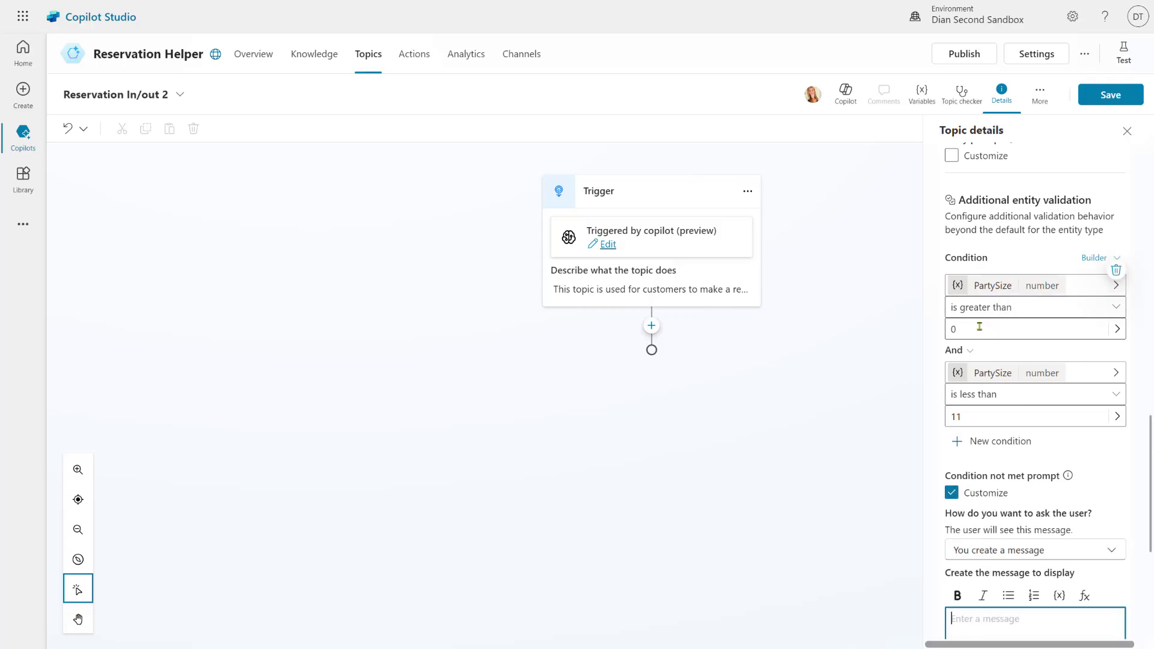
scroll(1001, 443, "down", 4)
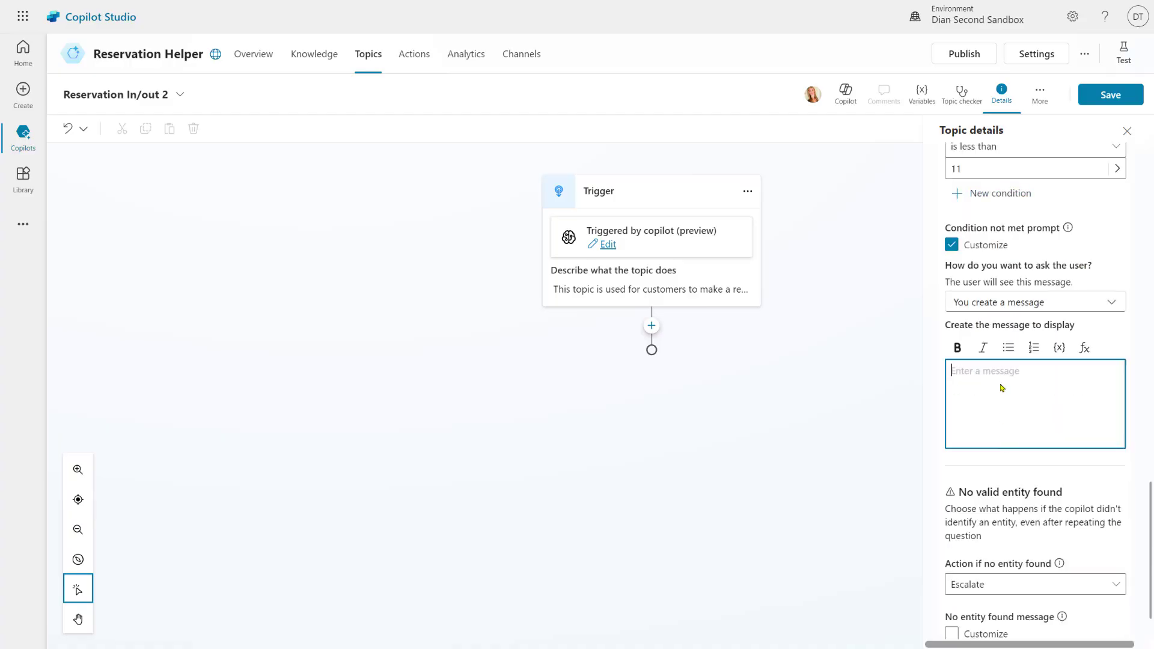
left_click(1015, 310)
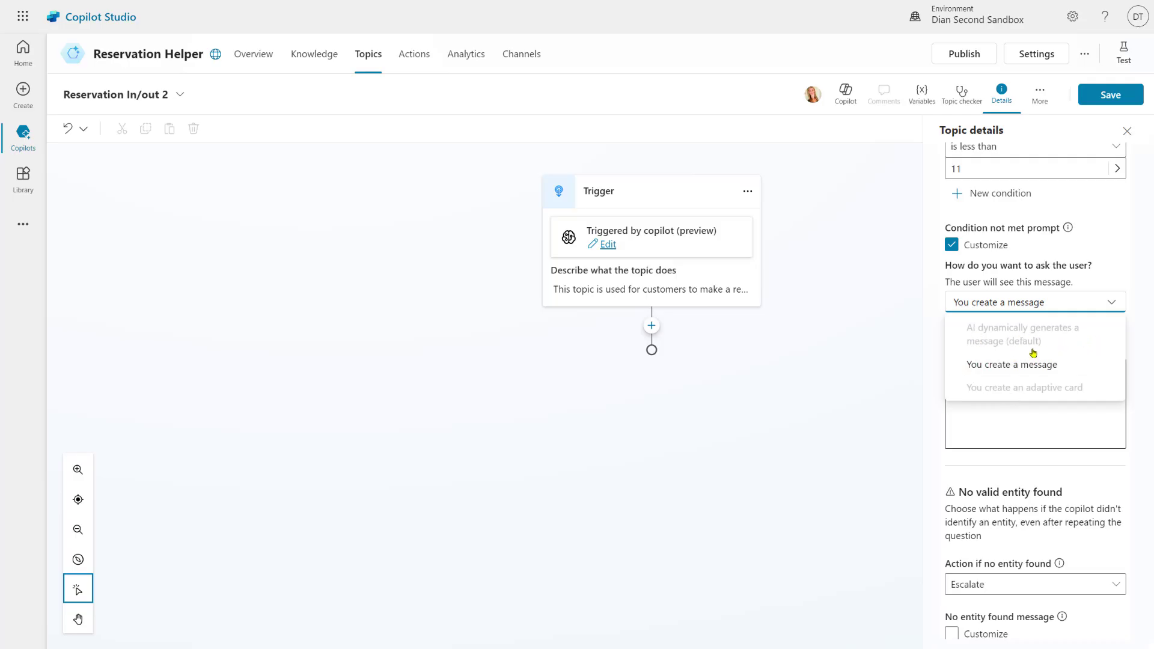
left_click(981, 367)
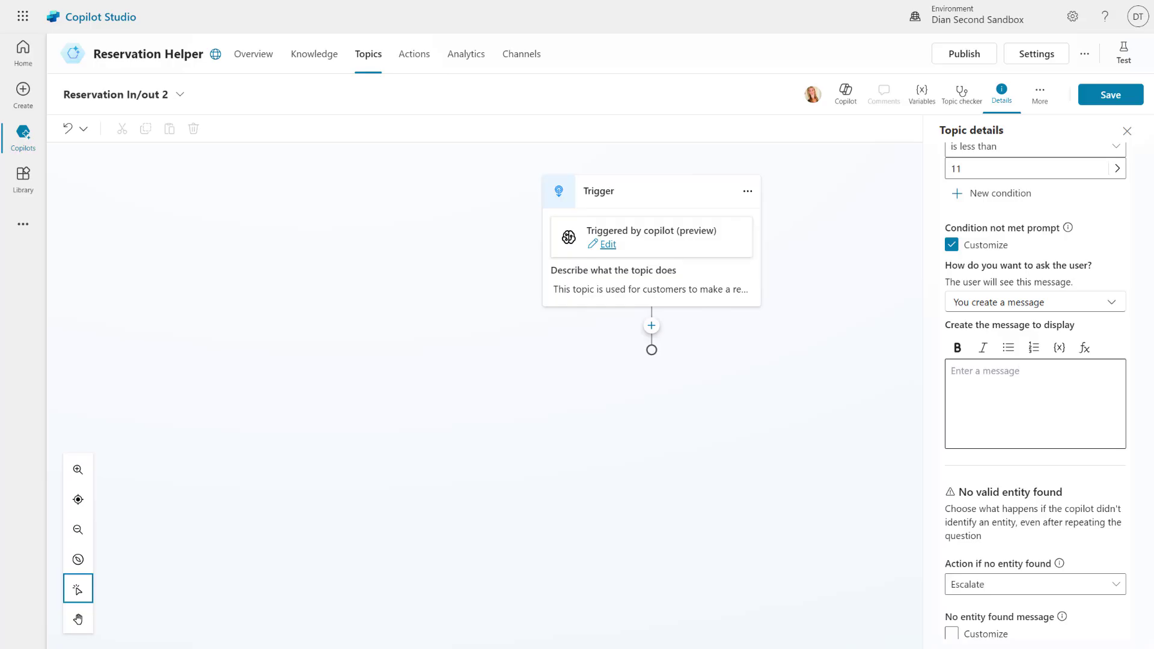
left_click(974, 365)
type("Although our portions are huge, our dining room is small; we can only accommodate up to 10 people. Please select a different number.")
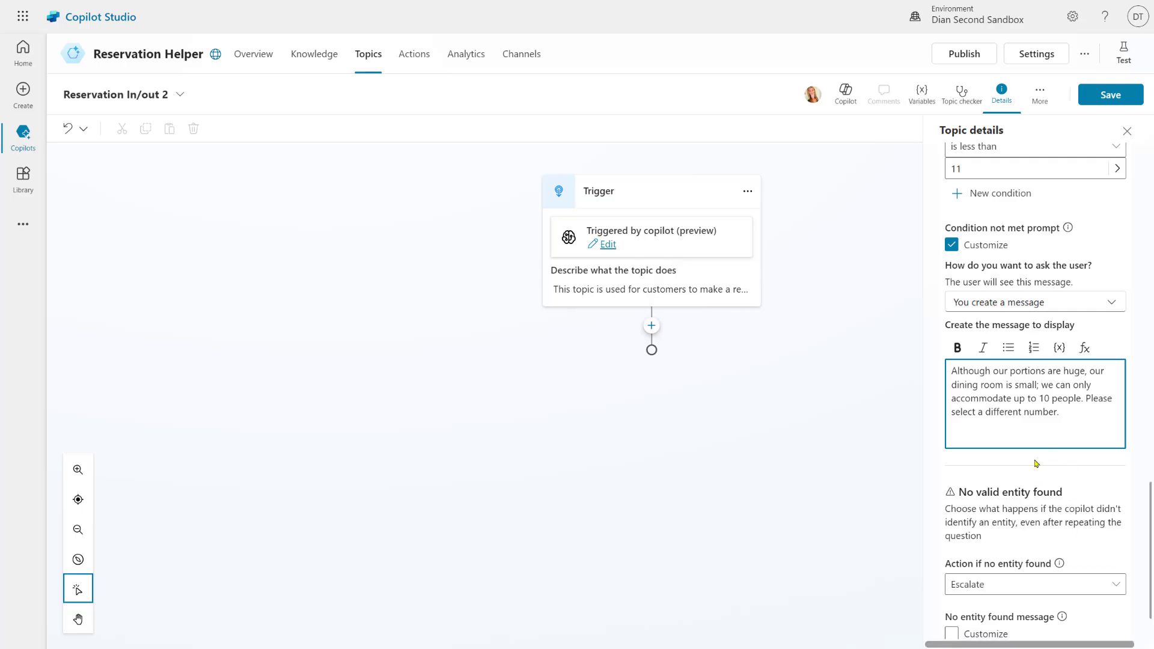
Collapse PartySize's settings and add a new input named ReservationDate
scroll(1036, 466, "up", 15)
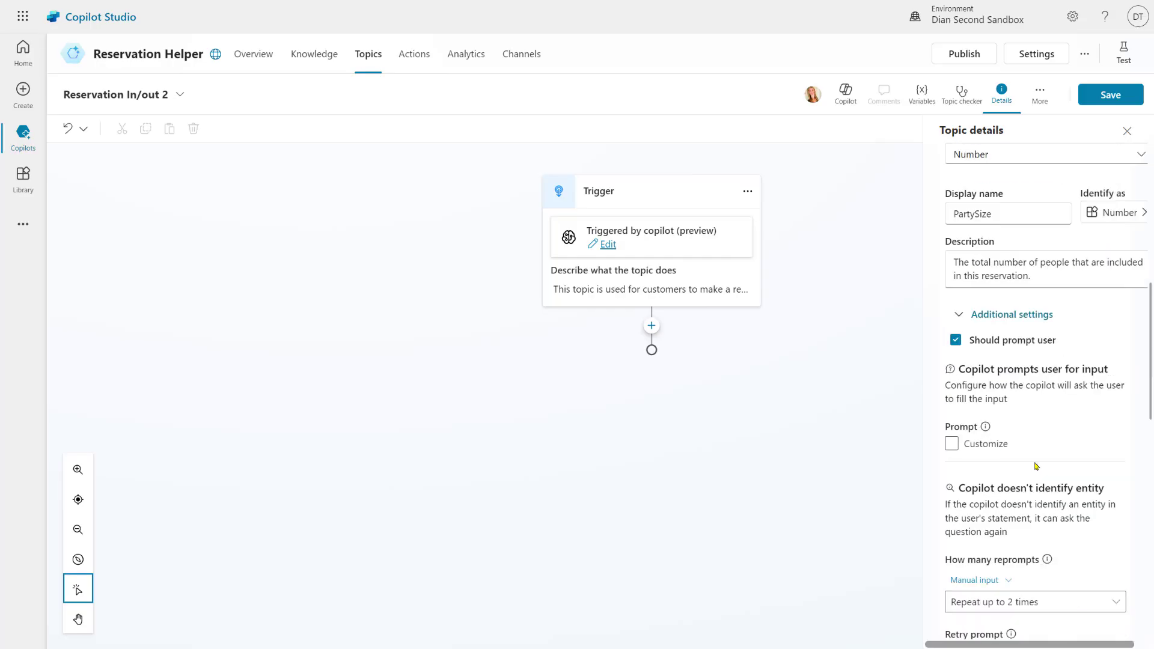
left_click(1002, 314)
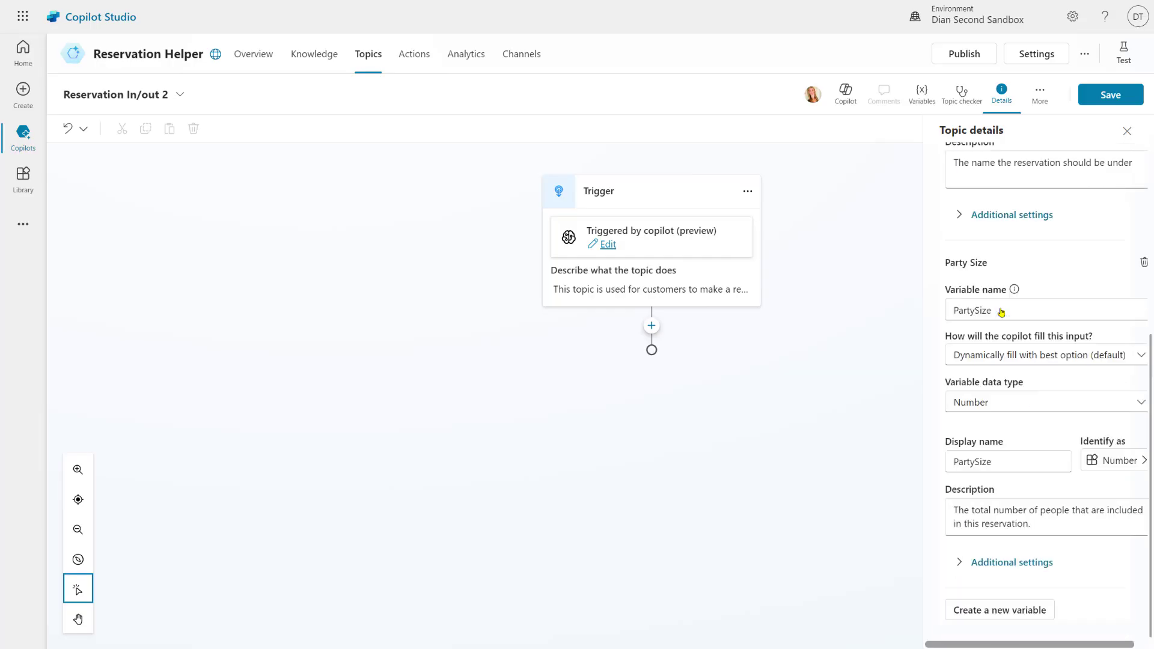
scroll(1016, 363, "up", 6)
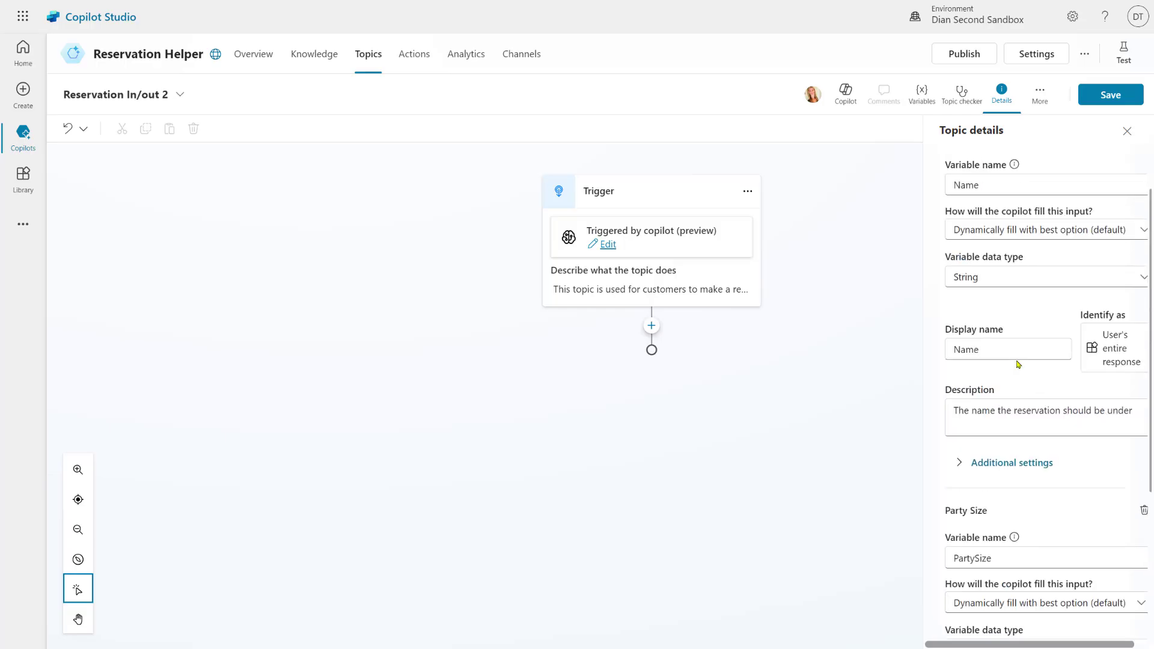
scroll(1012, 415, "down", 4)
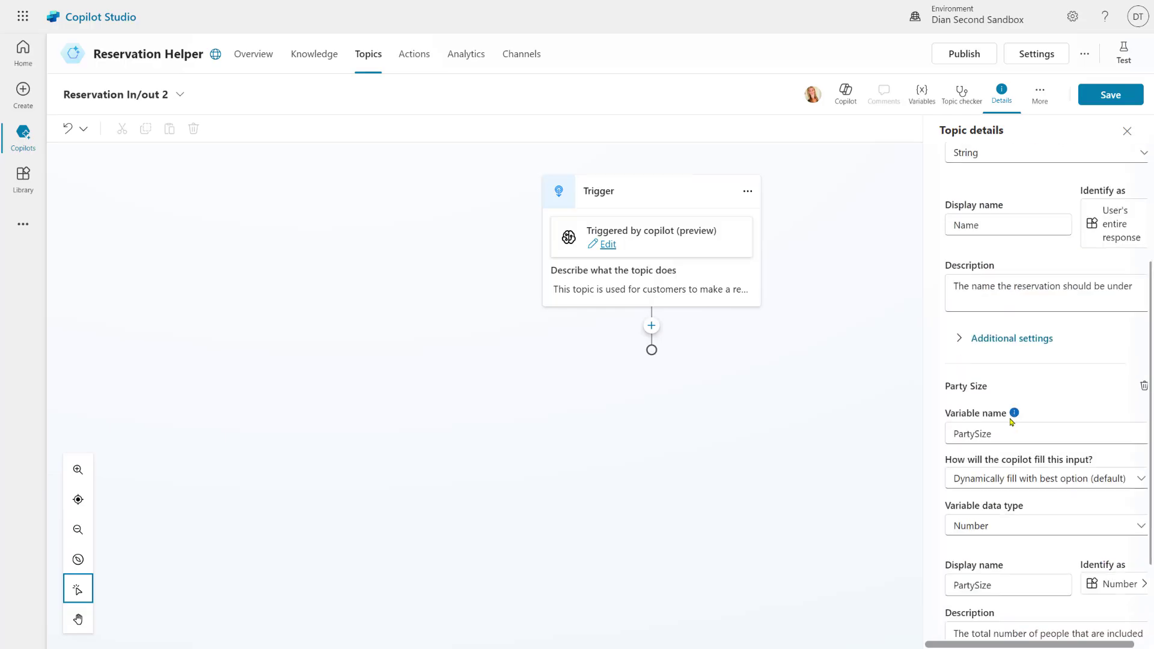
scroll(1001, 409, "down", 2)
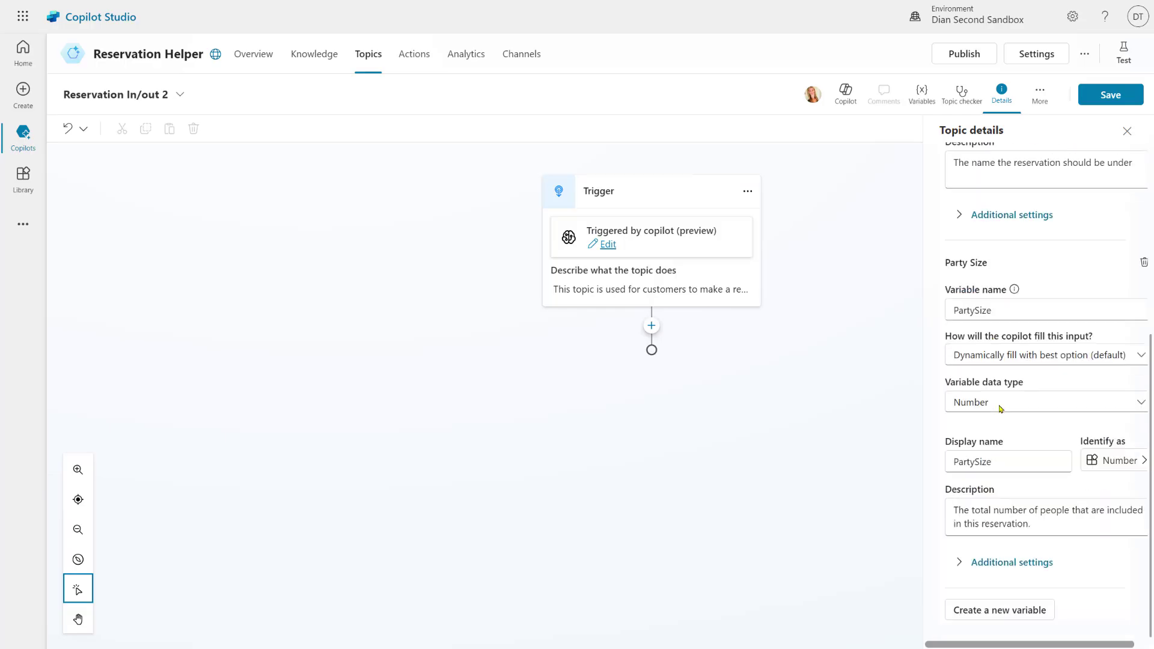
left_click(1038, 611)
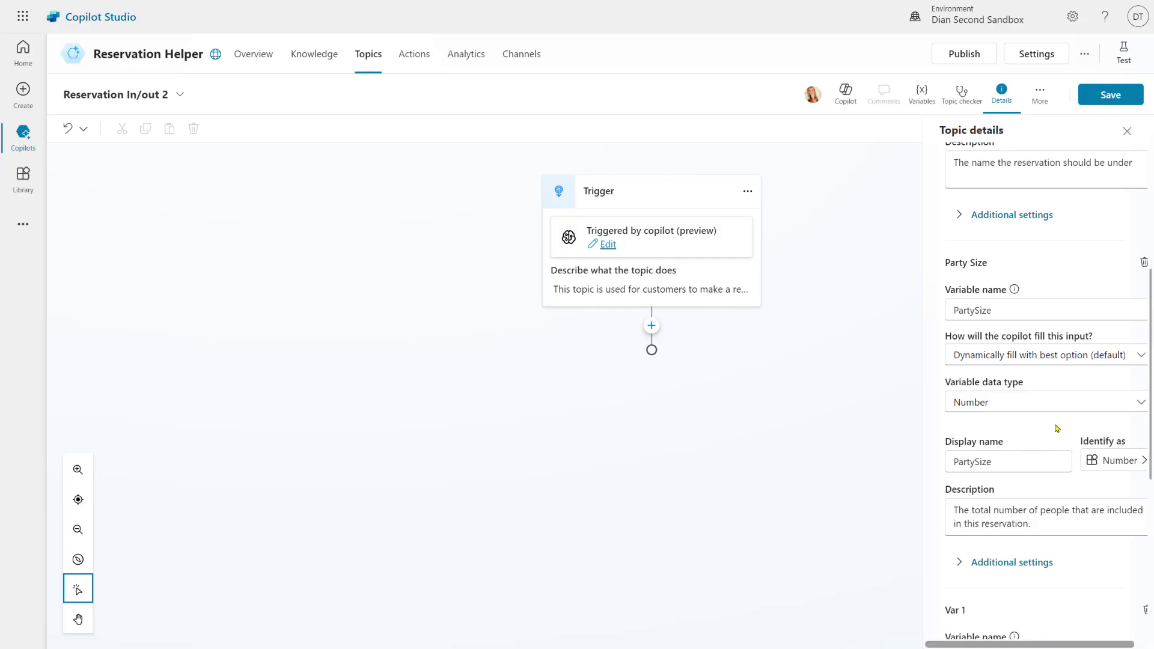
scroll(1046, 480, "down", 3)
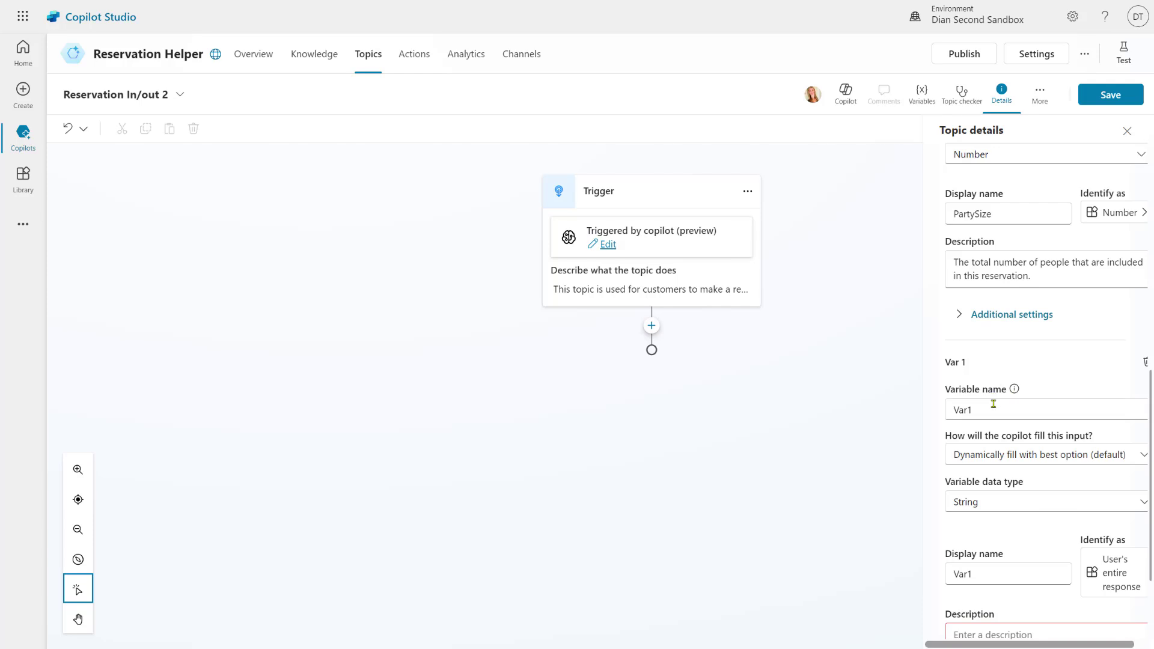
left_click_drag(994, 408, 944, 413)
type("ReservationDate")
scroll(951, 420, "down", 2)
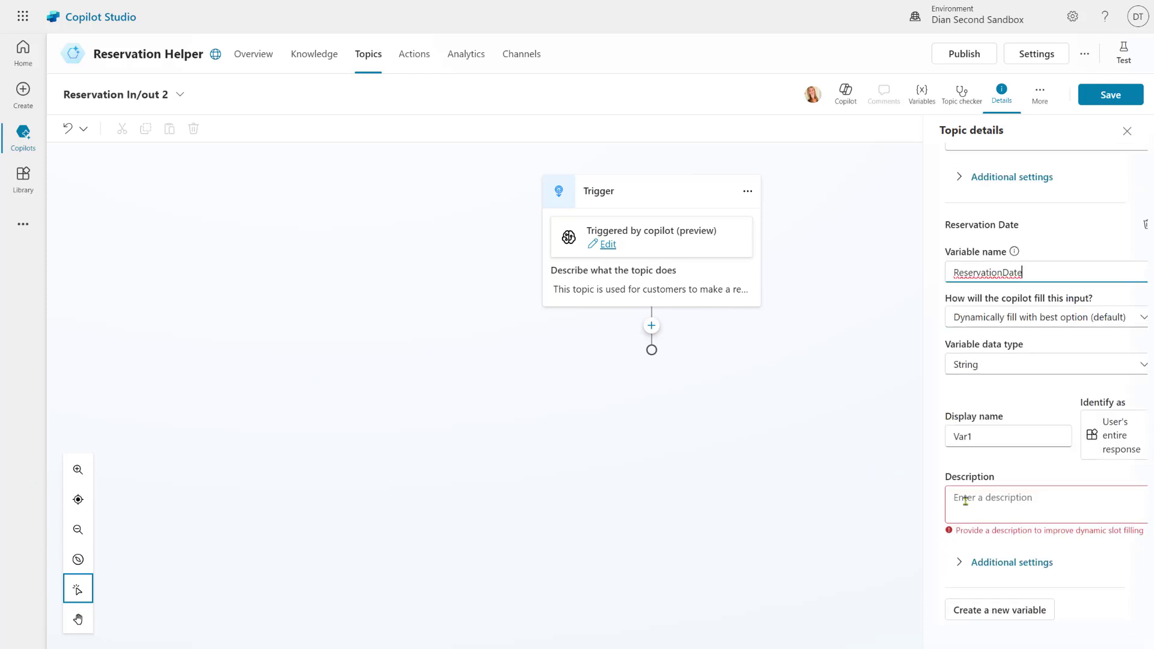
left_click(197, 498)
Describe ReservationDate as 'The date of the reservation' and make it a Date
left_click(1034, 499)
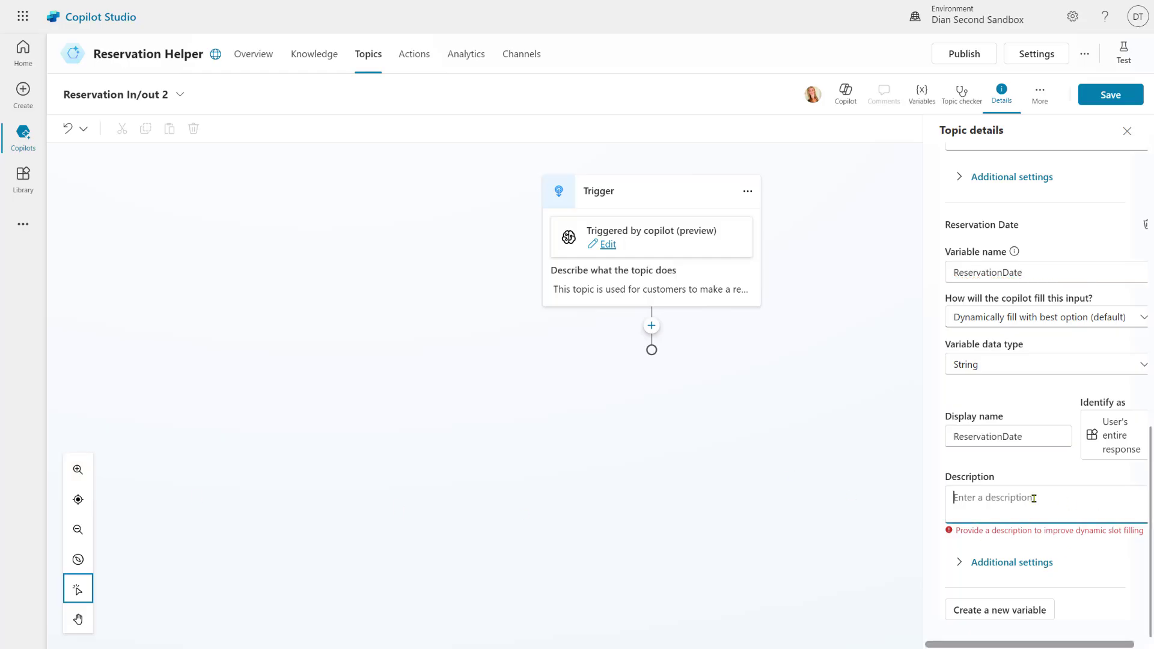
type("The date of the reservation")
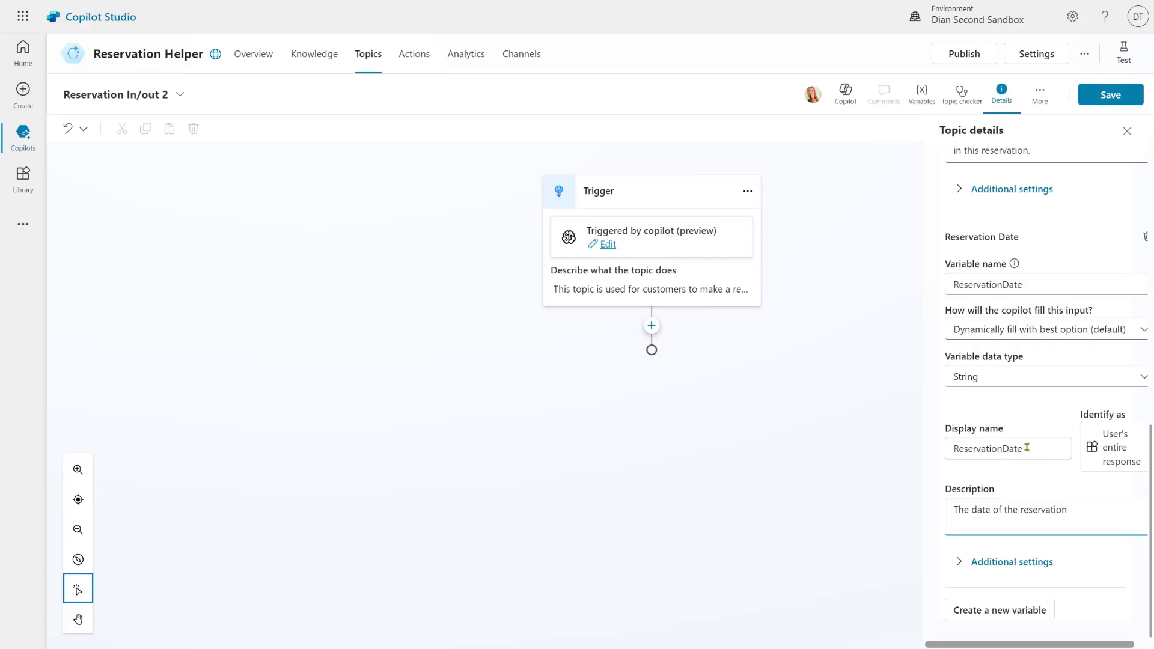
left_click(997, 374)
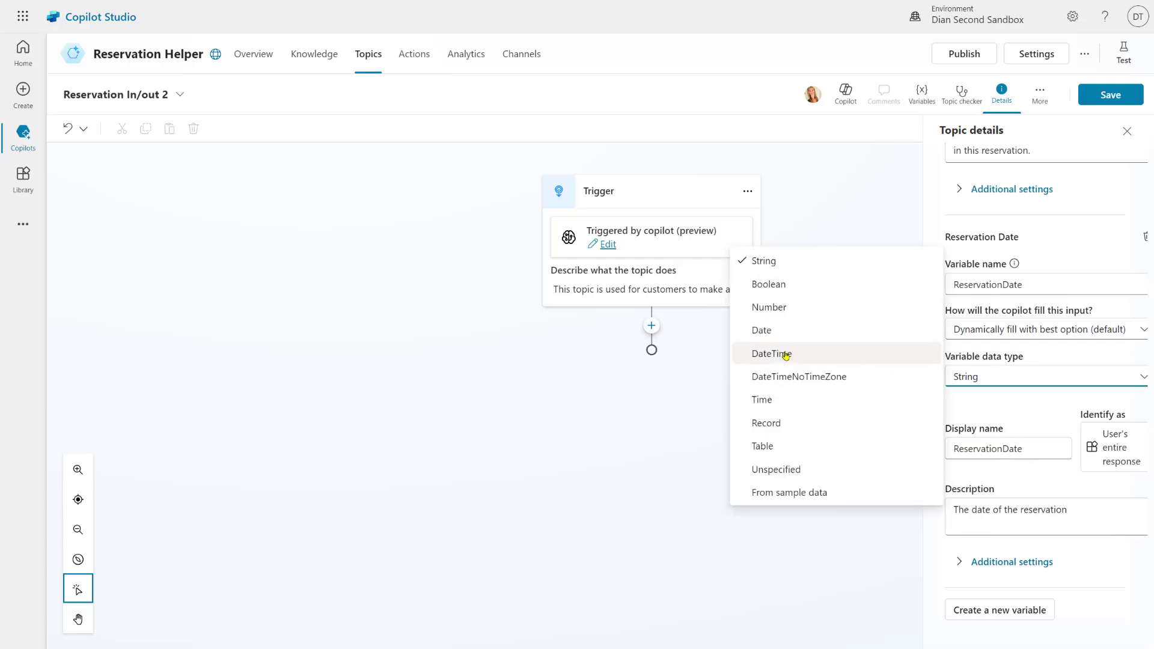
left_click(778, 330)
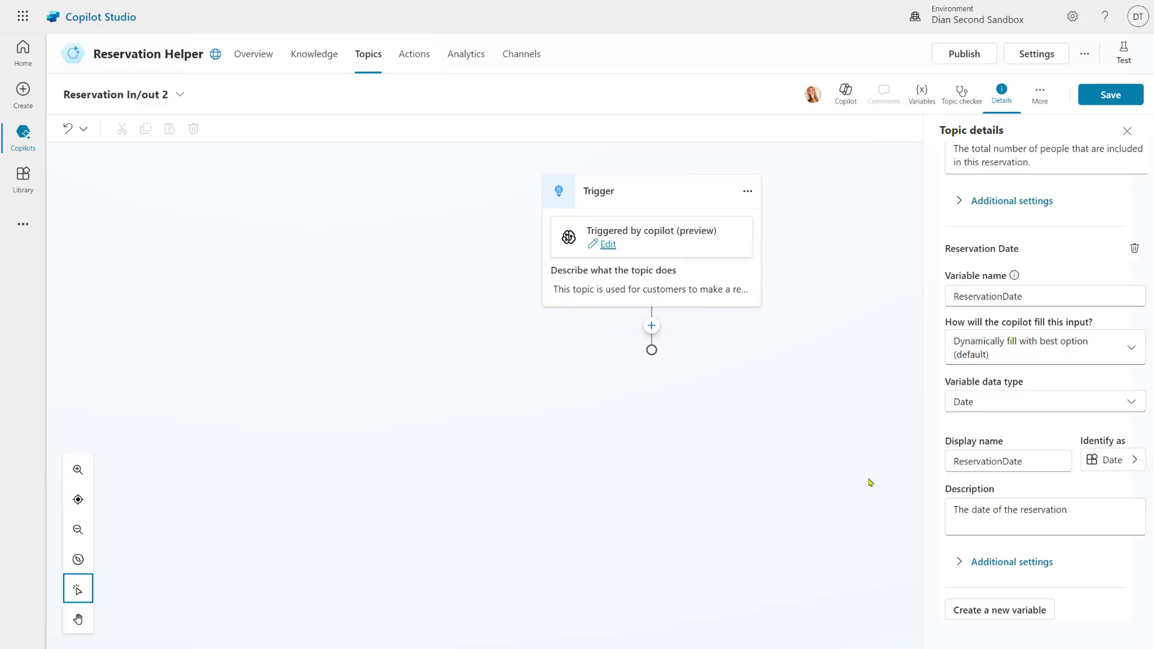
Start a ReservationDate validation condition: ReservationDate is greater than, value still to choose
left_click(1022, 562)
scroll(1036, 490, "down", 3)
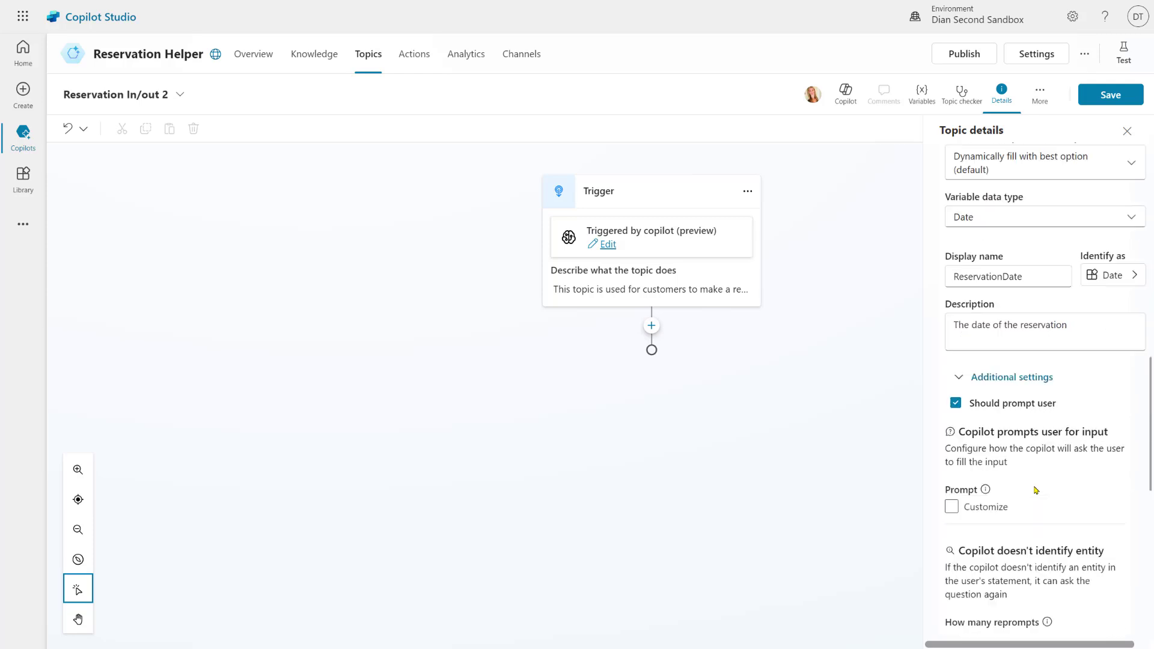
scroll(1036, 490, "down", 10)
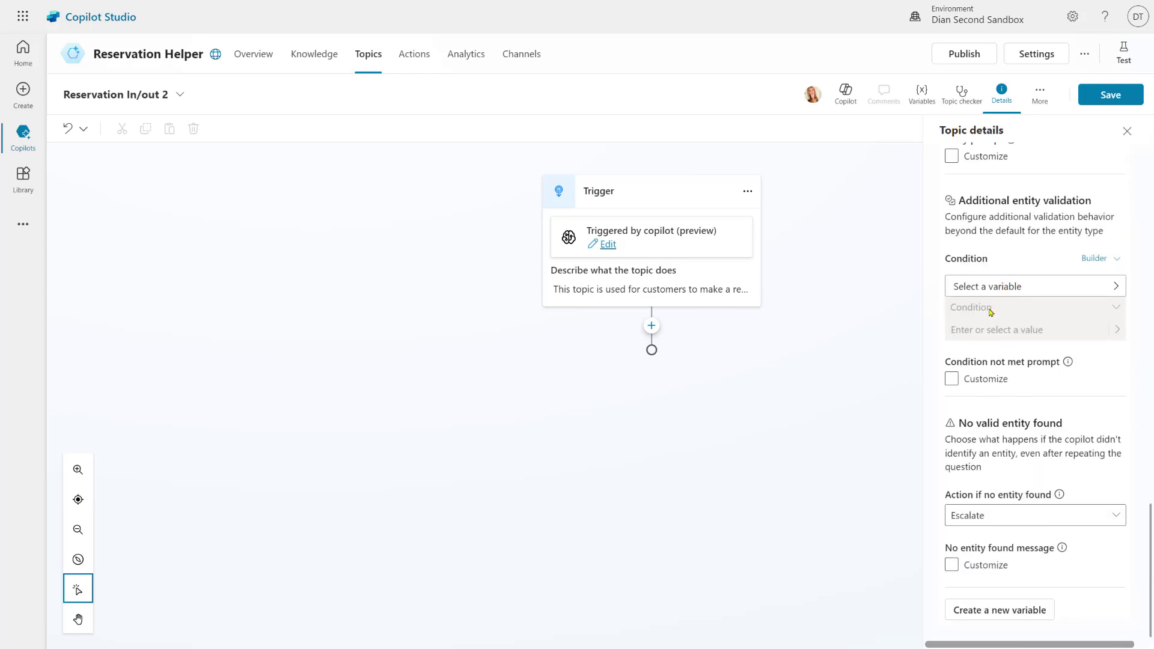
left_click(990, 291)
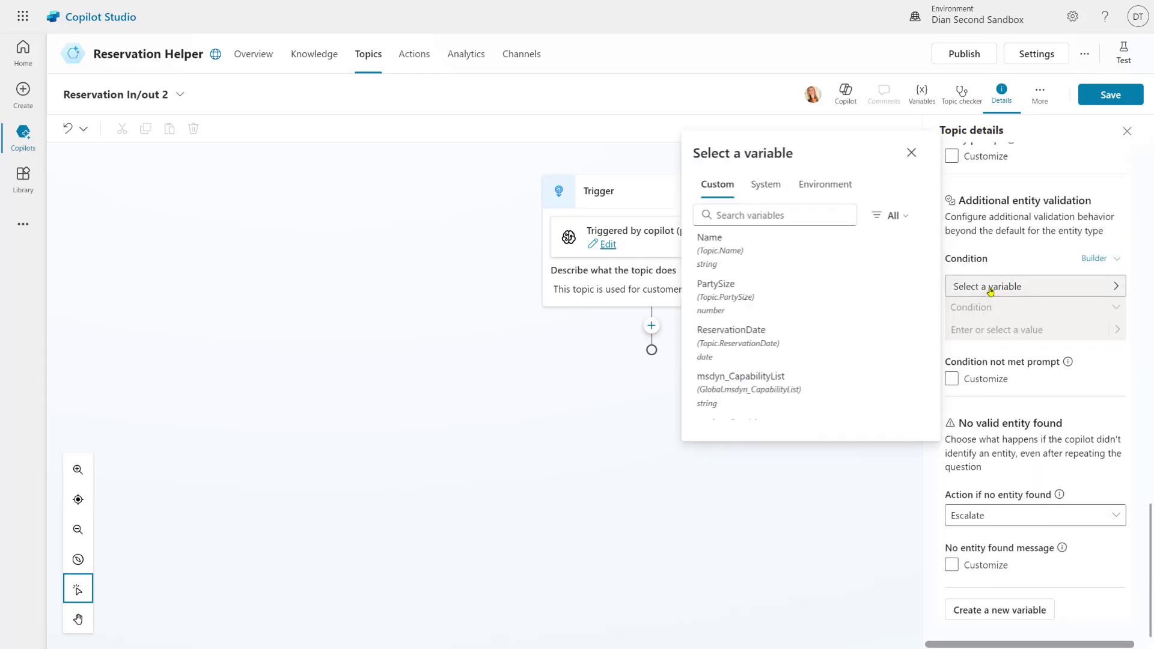
left_click(759, 338)
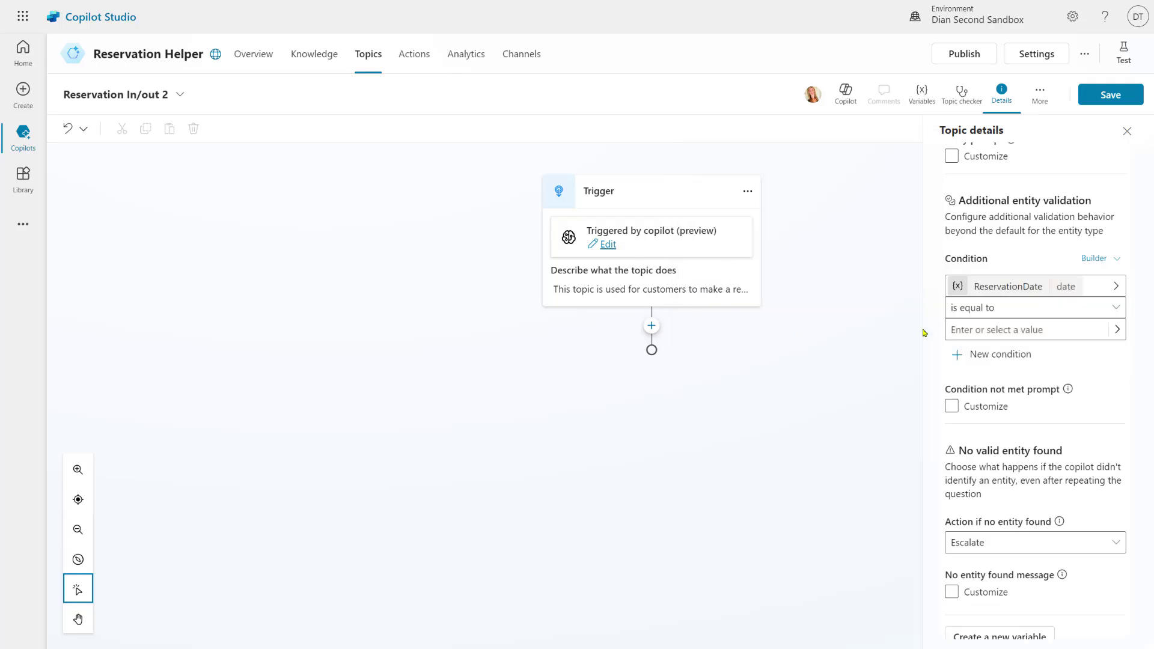
left_click(1031, 312)
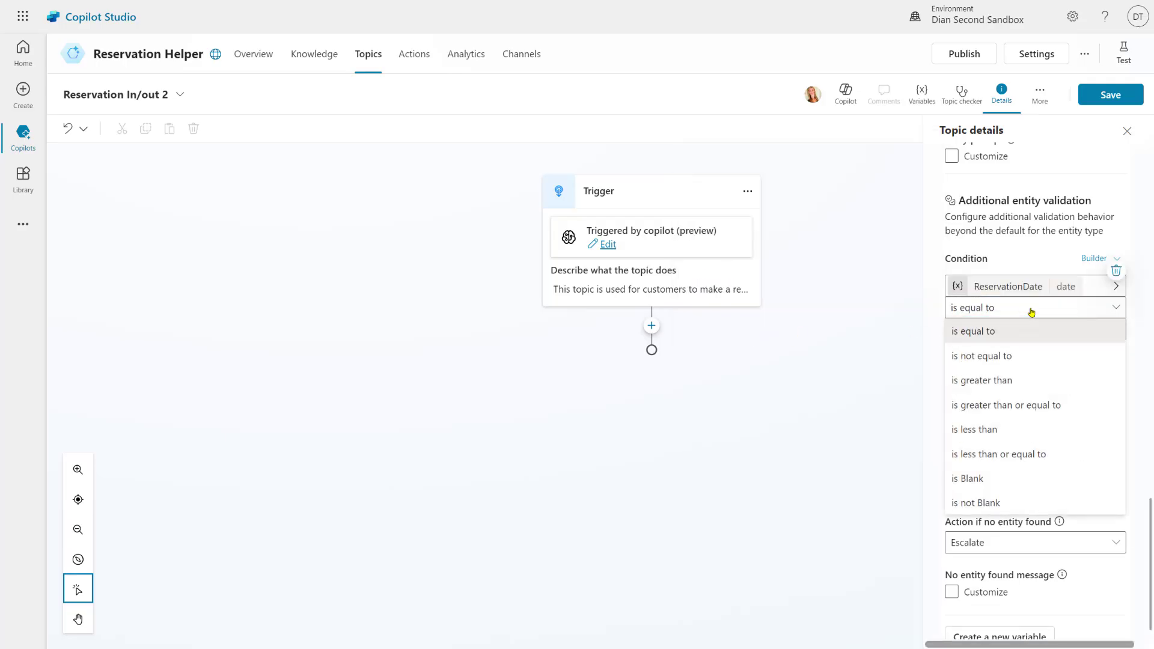
left_click(1020, 378)
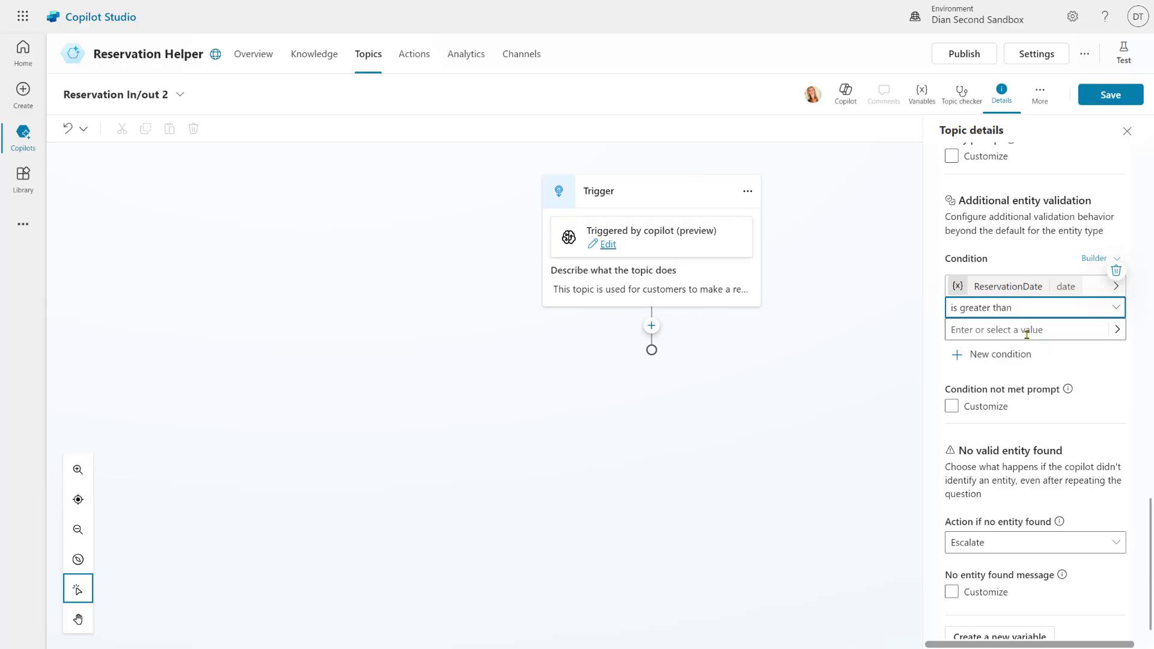
left_click(1117, 330)
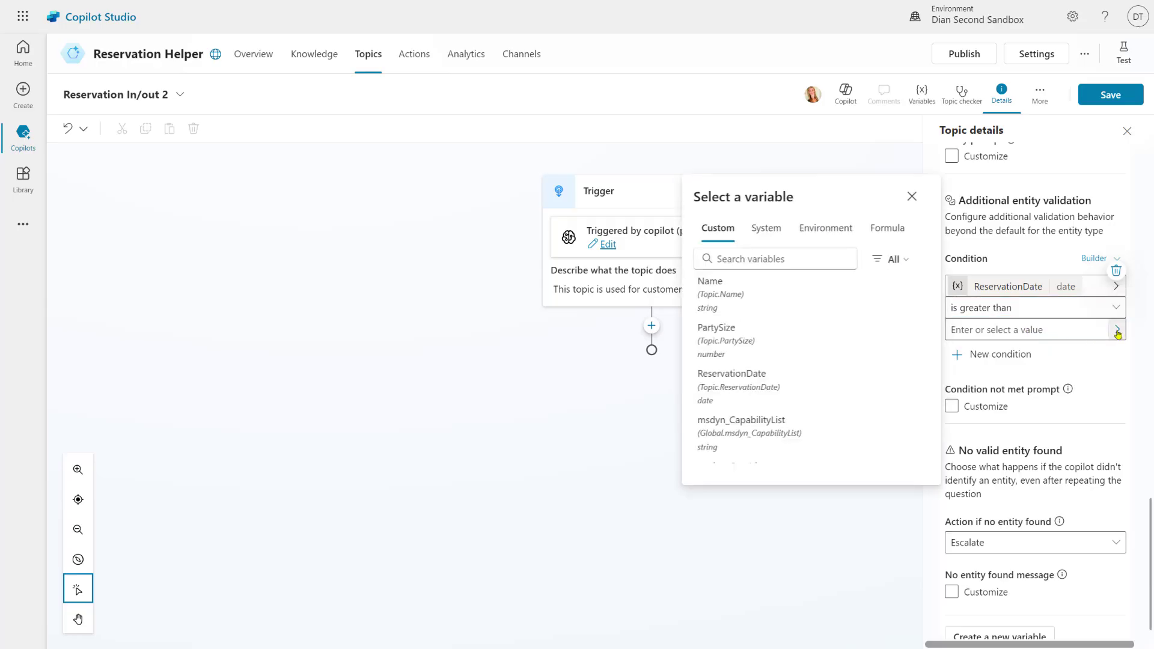
Set the comparison value to the formula DateTimeValue(Now())
left_click(883, 231)
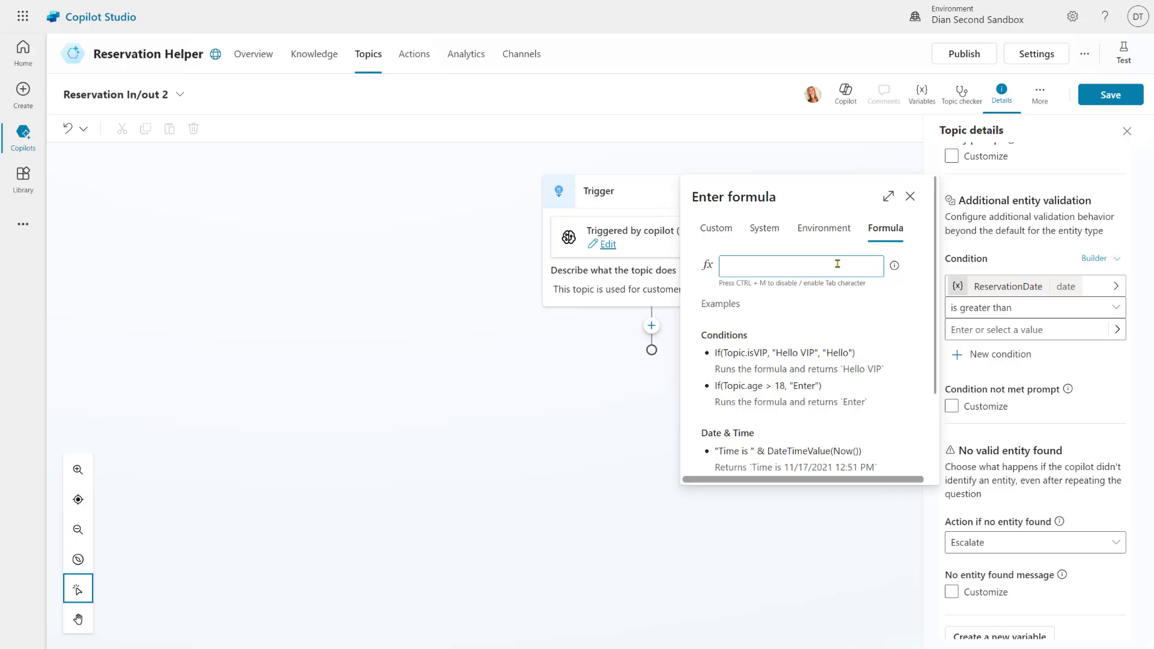
type("DateTim")
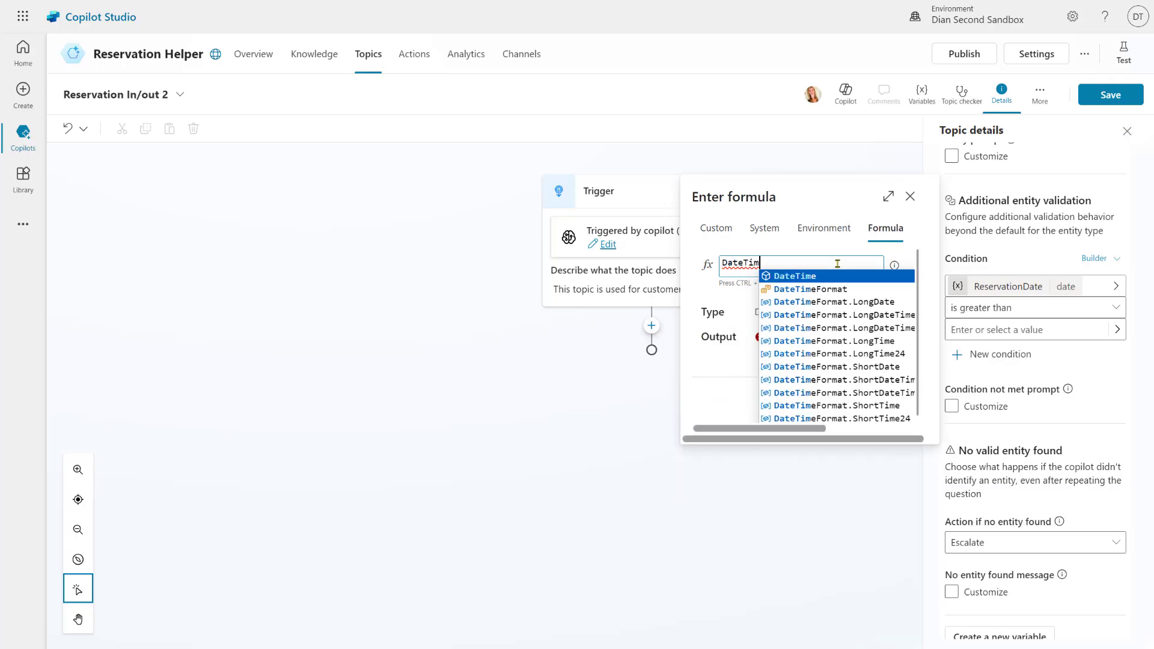
type("e")
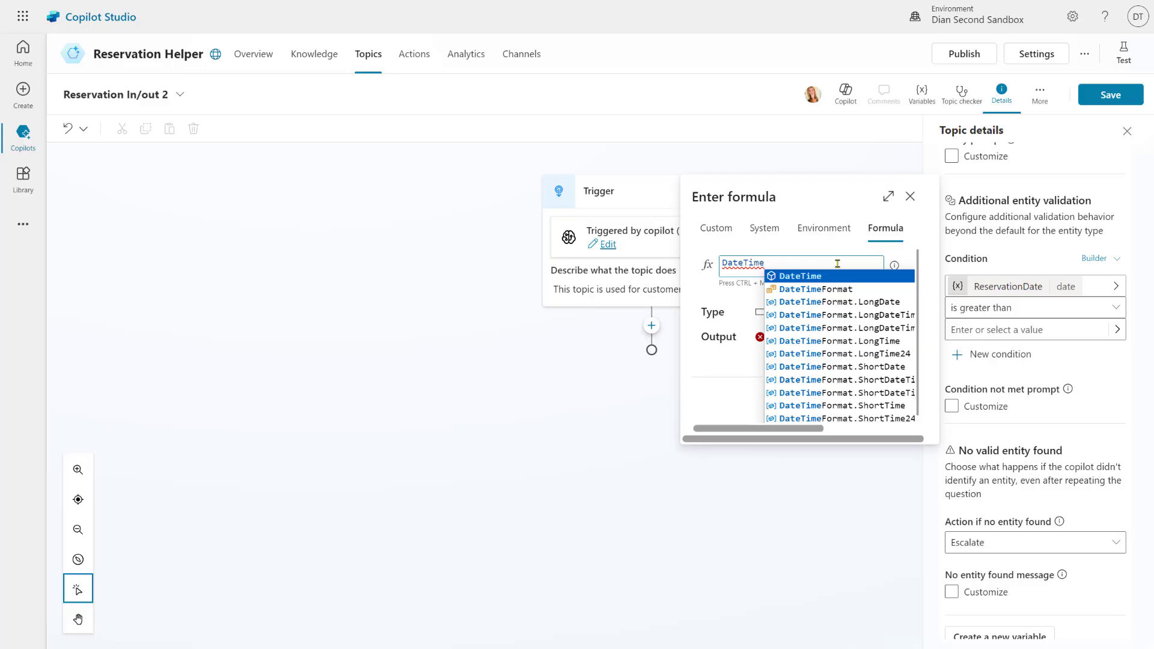
type("Vl")
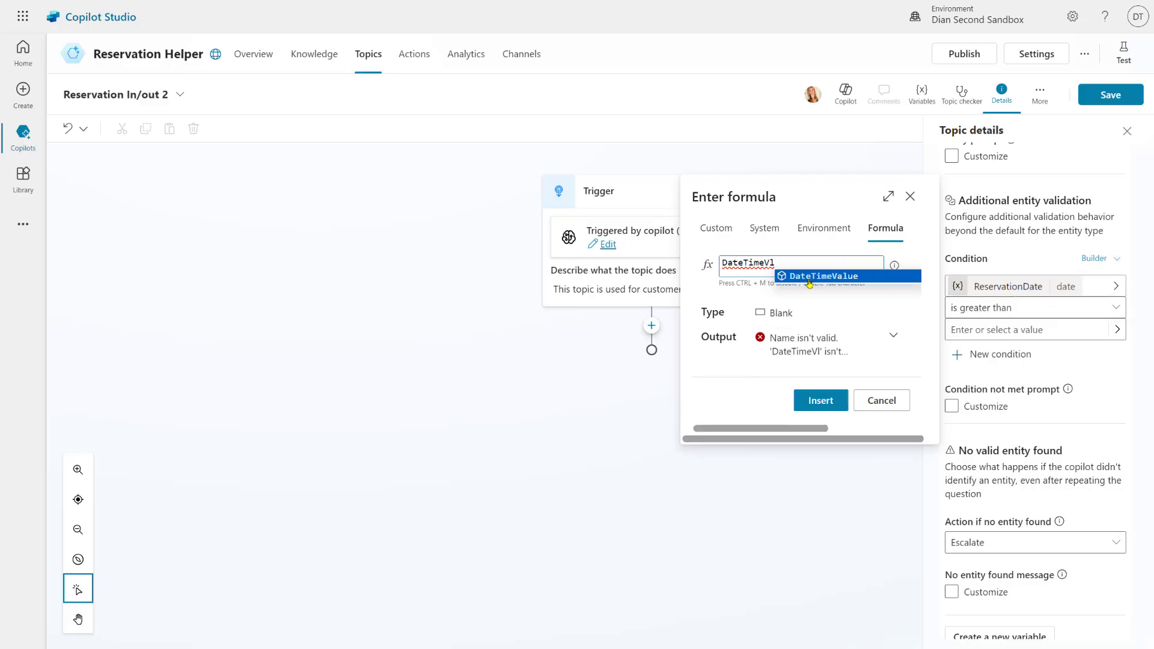
left_click(809, 278)
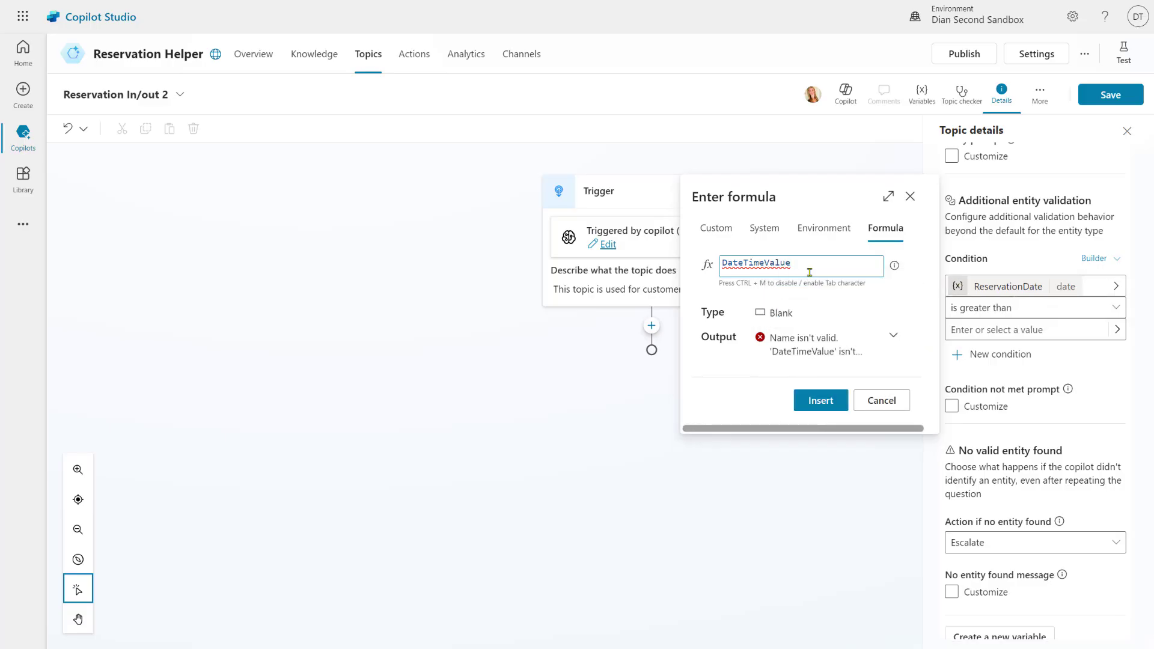
type("(Now")
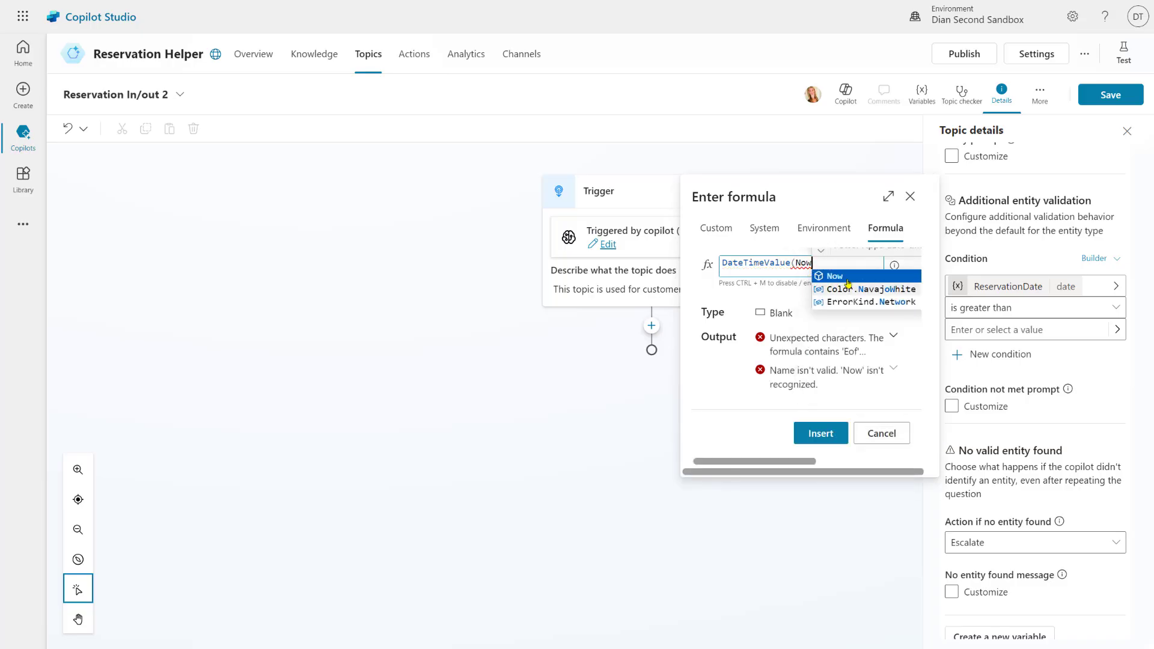
left_click(847, 277)
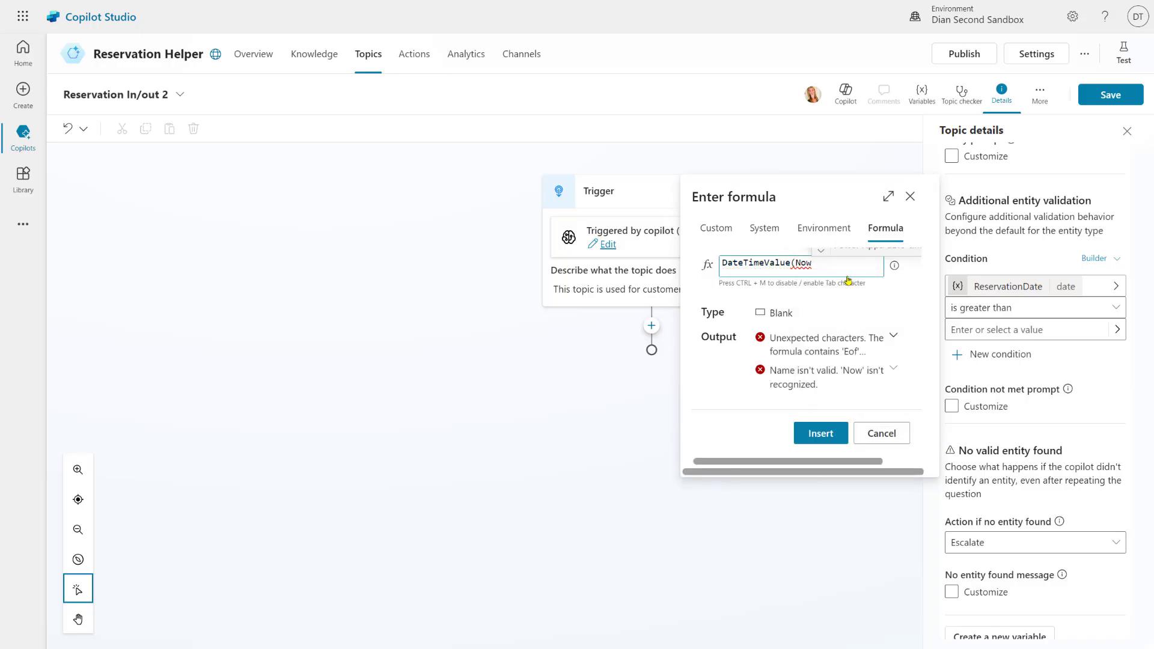
type("())")
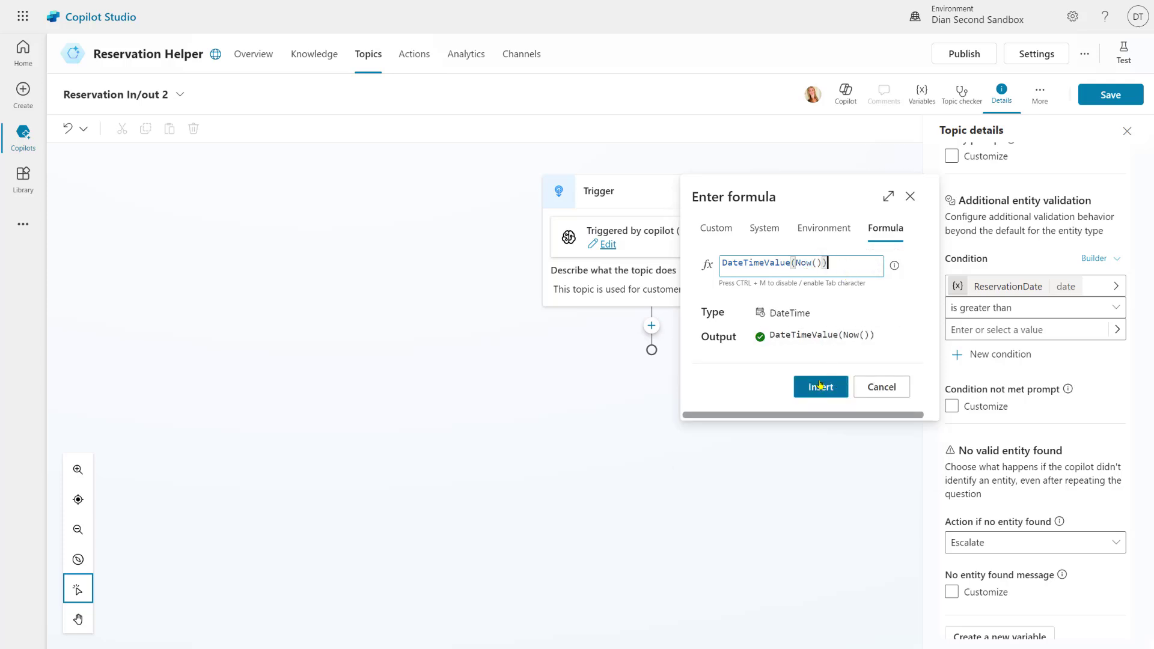
left_click(820, 385)
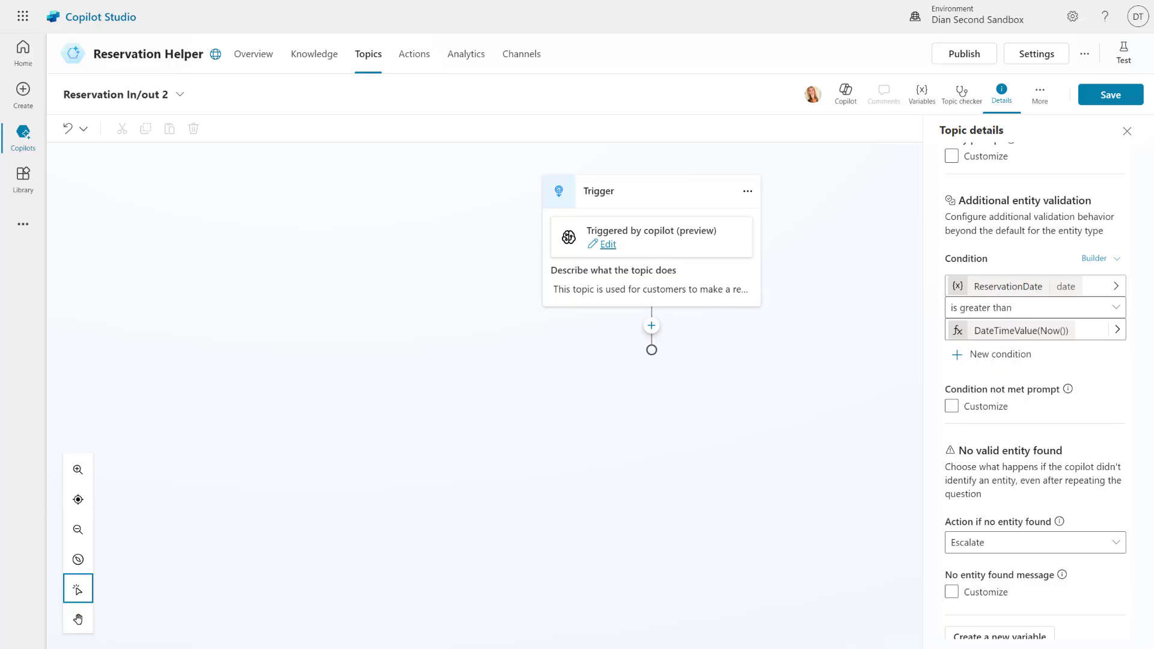
Set the date's not-met message to the time-travel future-date prompt, then collapse the settings
left_click(952, 406)
type("We haven't mastered the art of time travel yet! Please select a date in the future!")
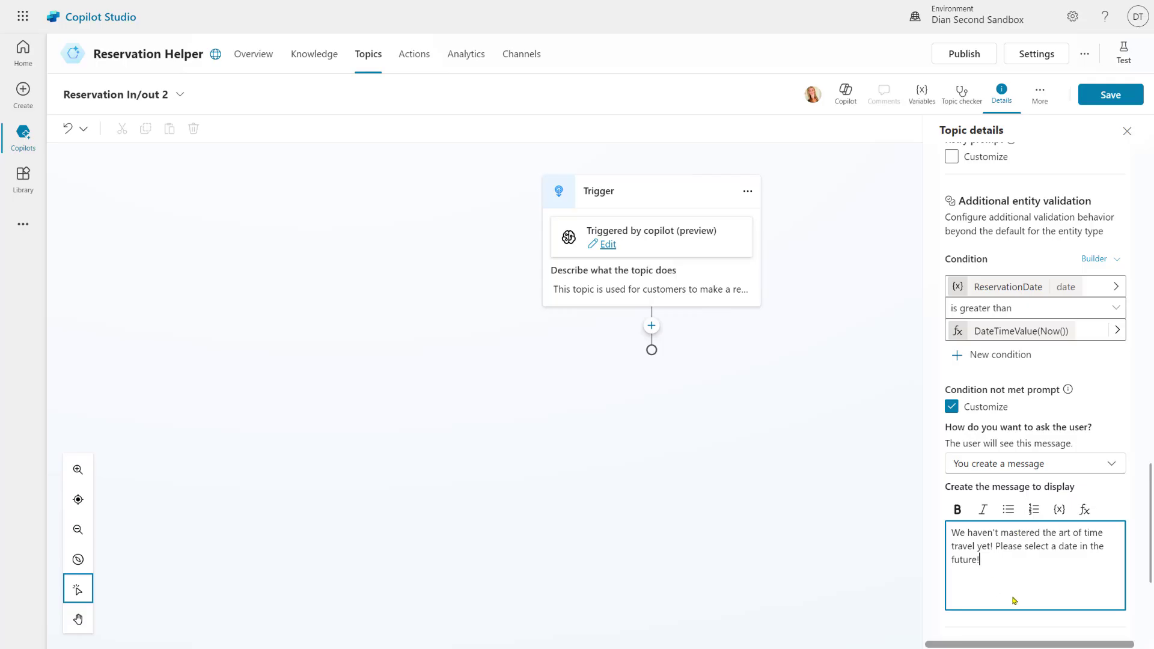
scroll(1052, 517, "down", 4)
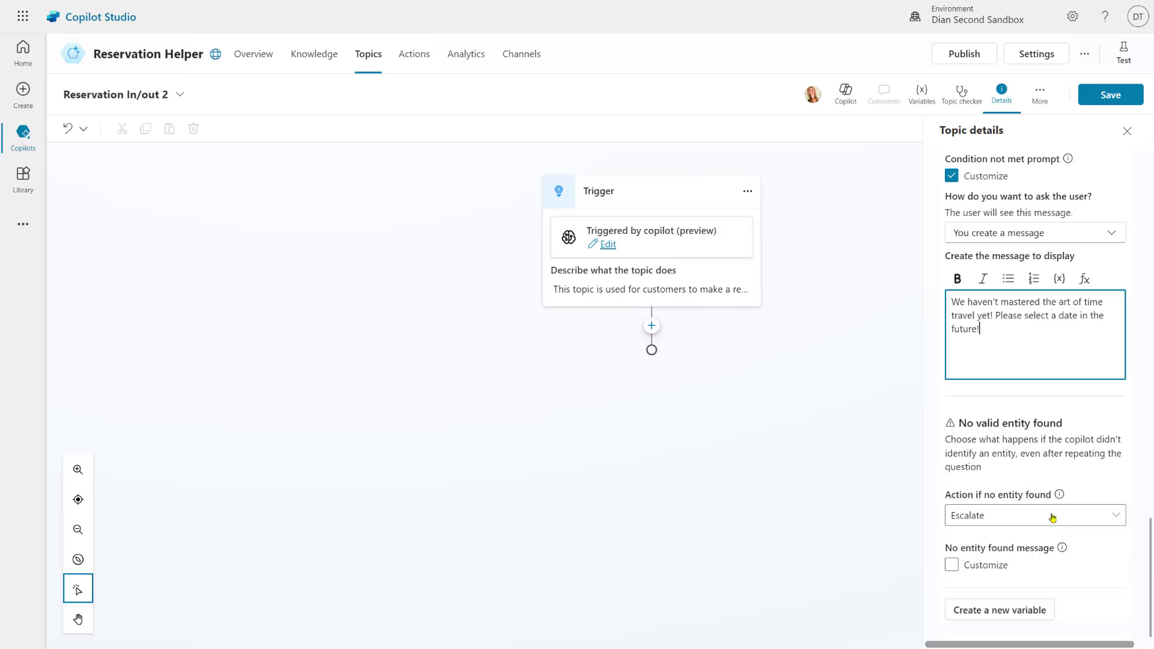
scroll(1059, 454, "up", 8)
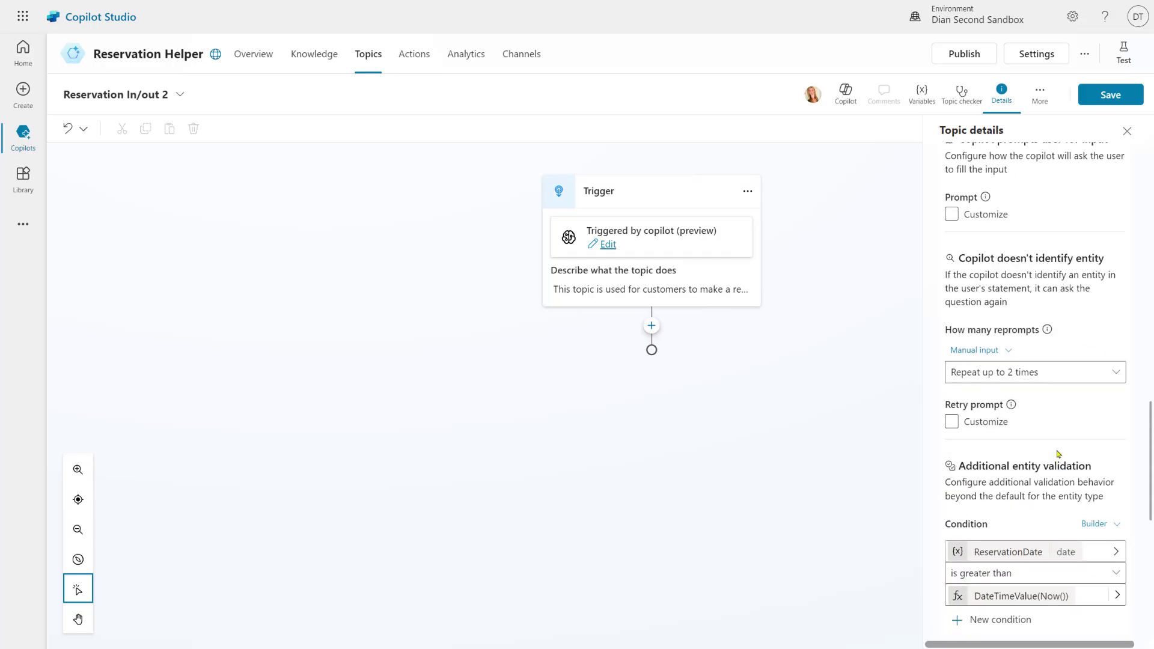
scroll(1058, 454, "up", 8)
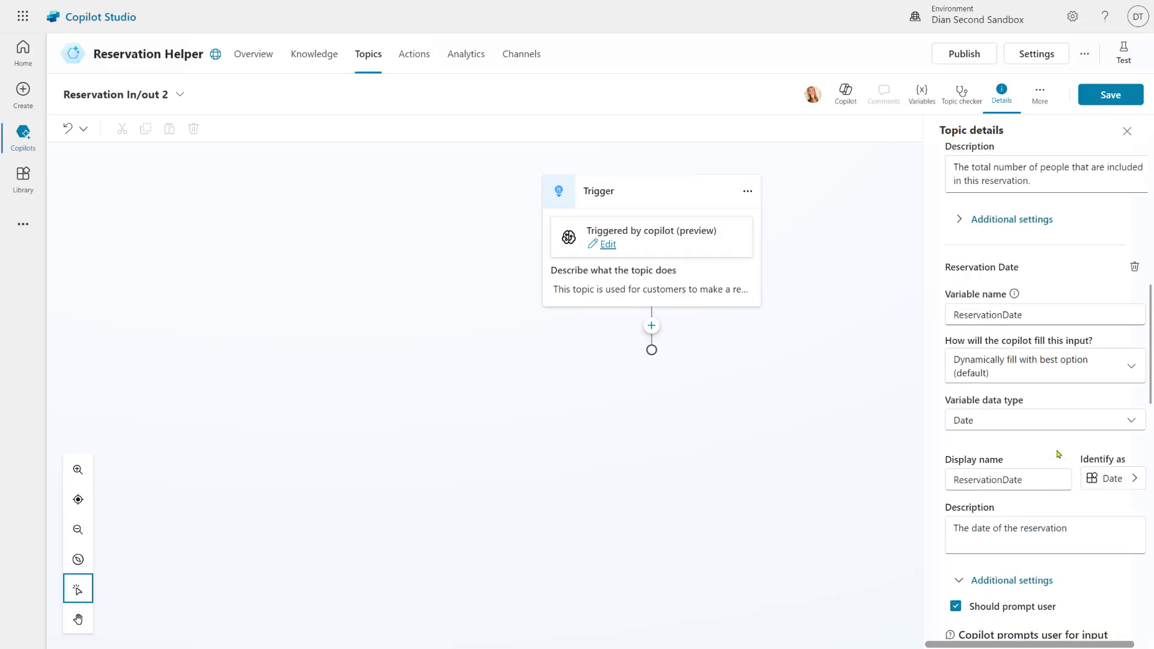
left_click(1032, 580)
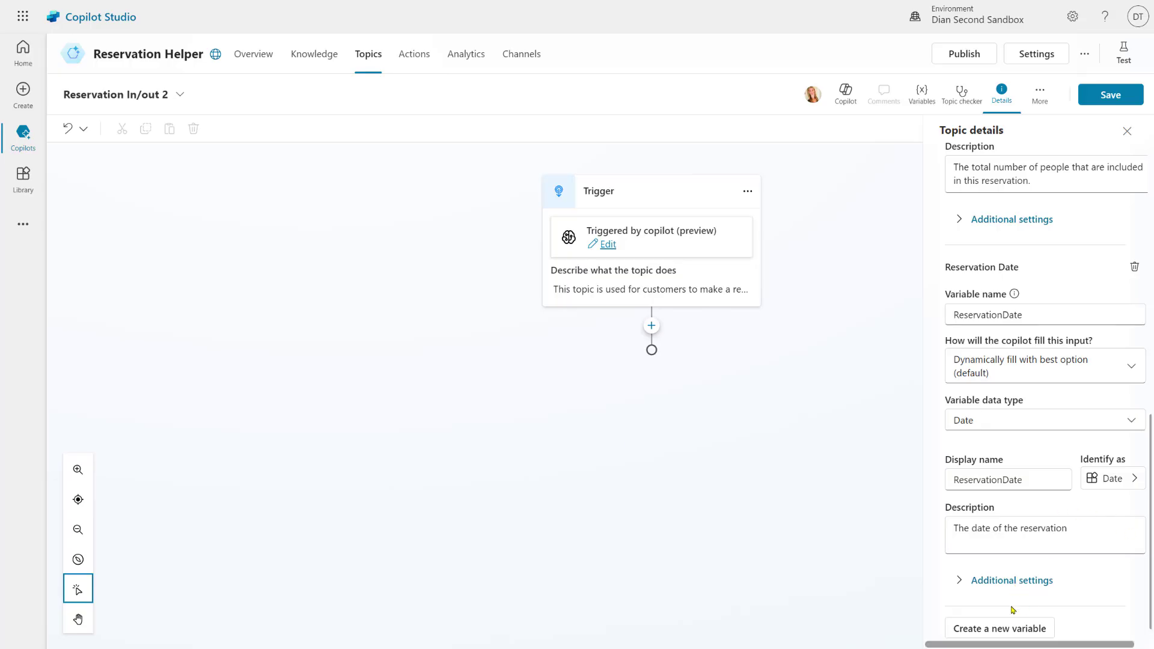
Add a new input displayed as Email, described as the confirmation email address
left_click(1013, 630)
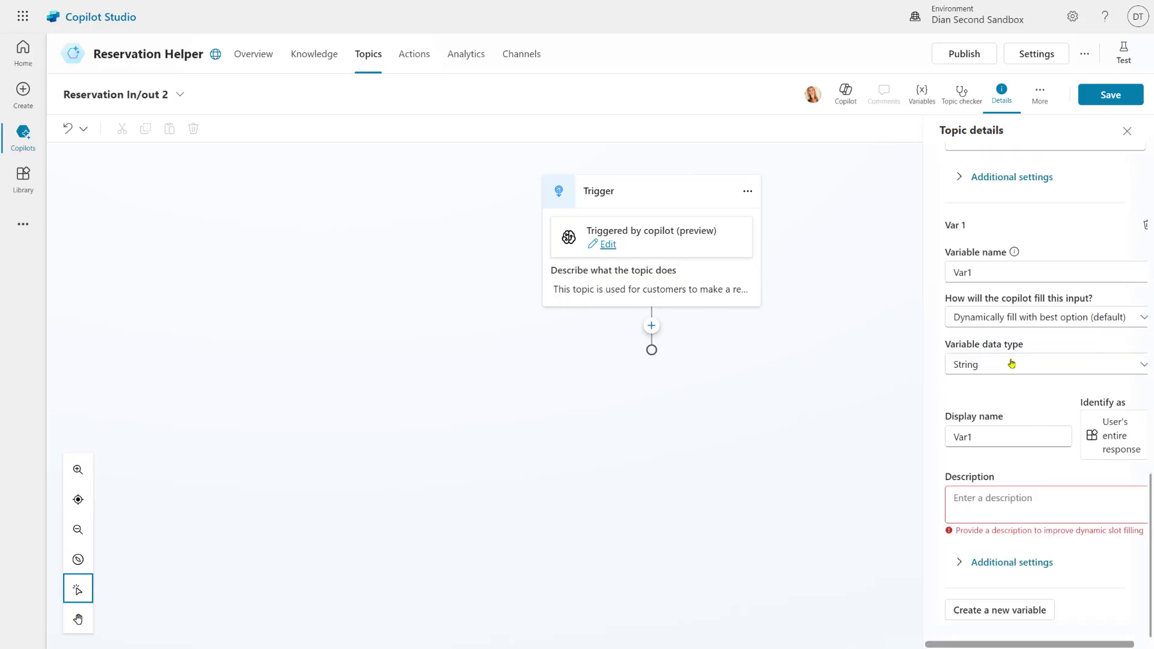
double_click(985, 436)
type("Email")
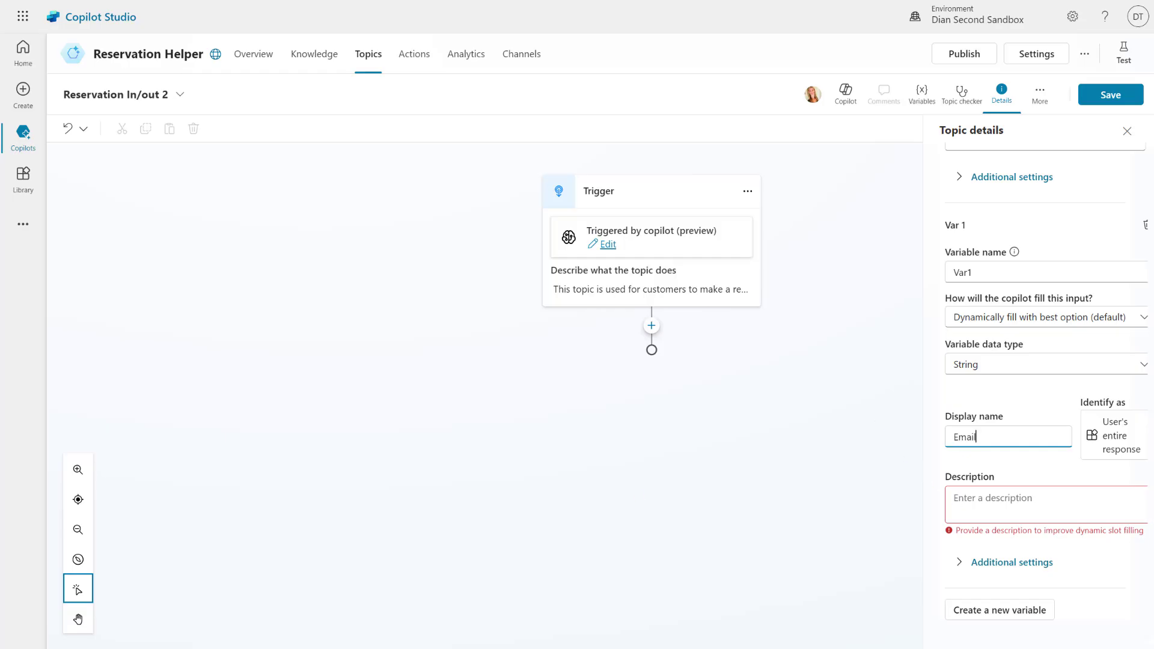
left_click(1015, 502)
left_click(997, 497)
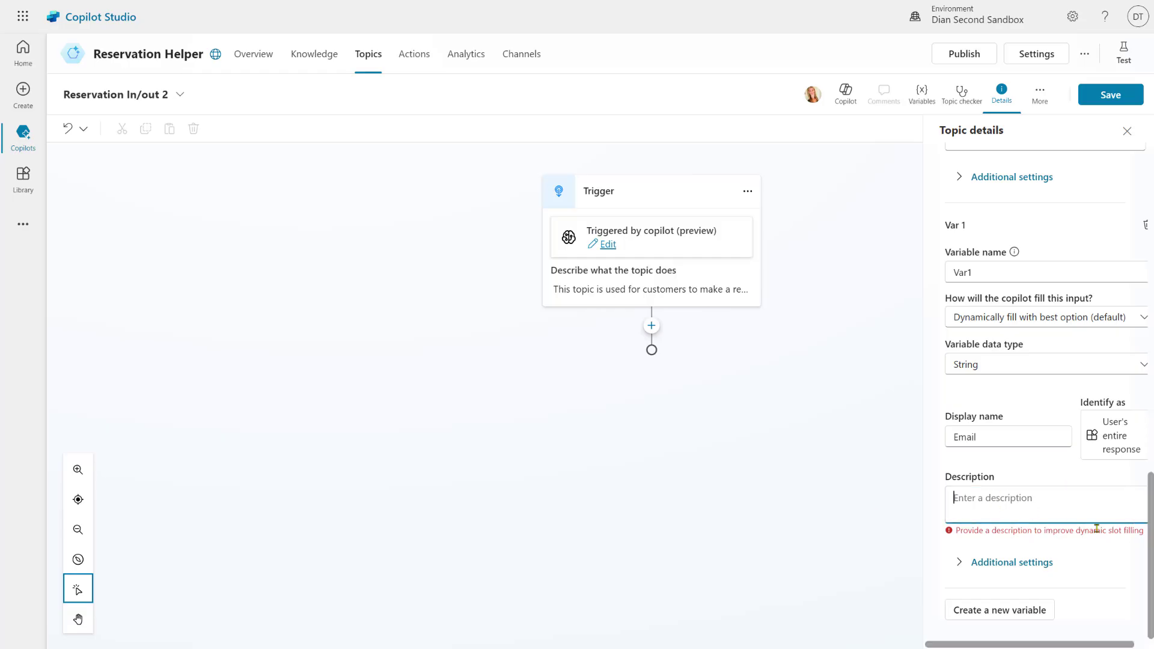
type("The email address we can send the confirmation to.")
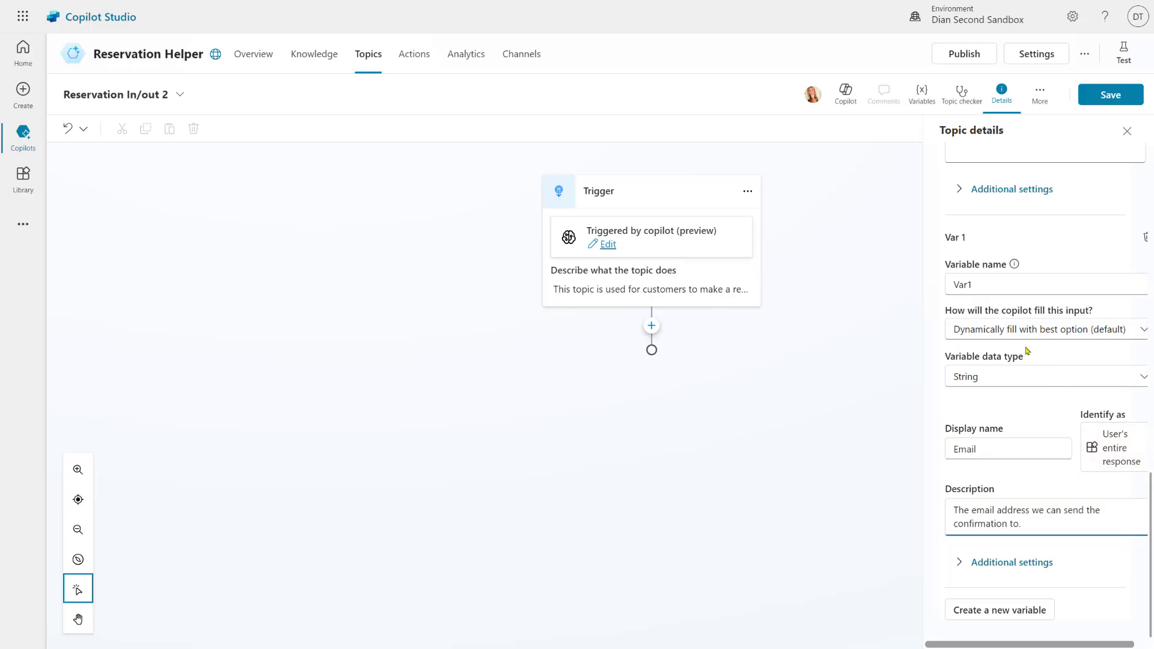
Change the new input's variable name to Email
left_click(989, 280)
key("ctrl+a")
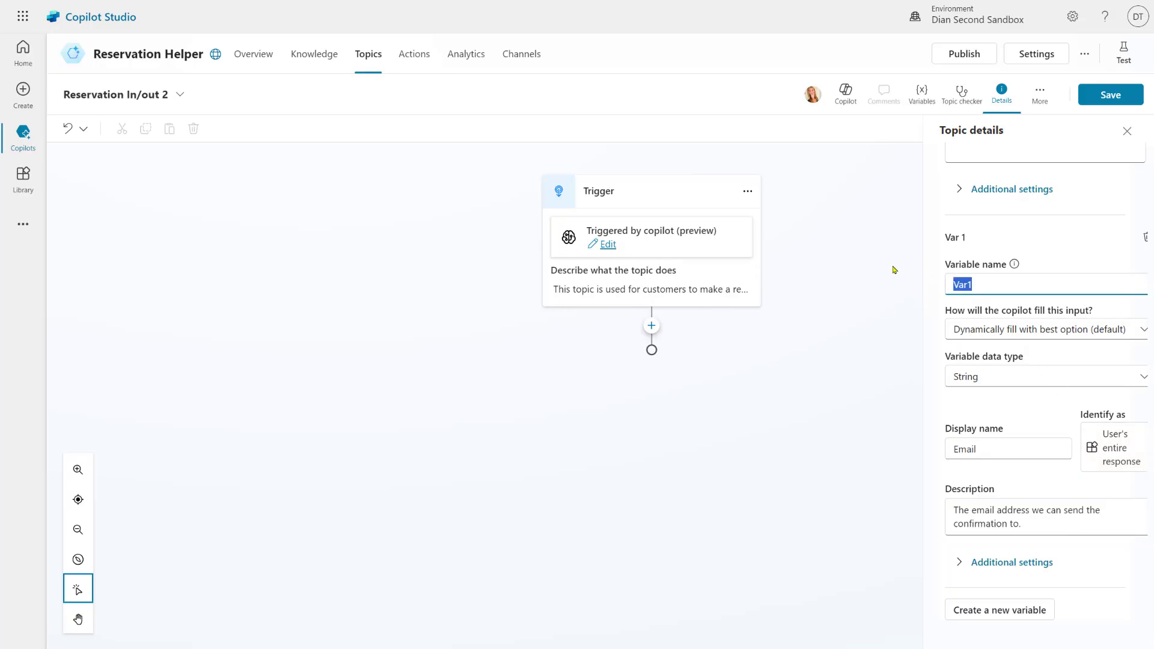
type("Email")
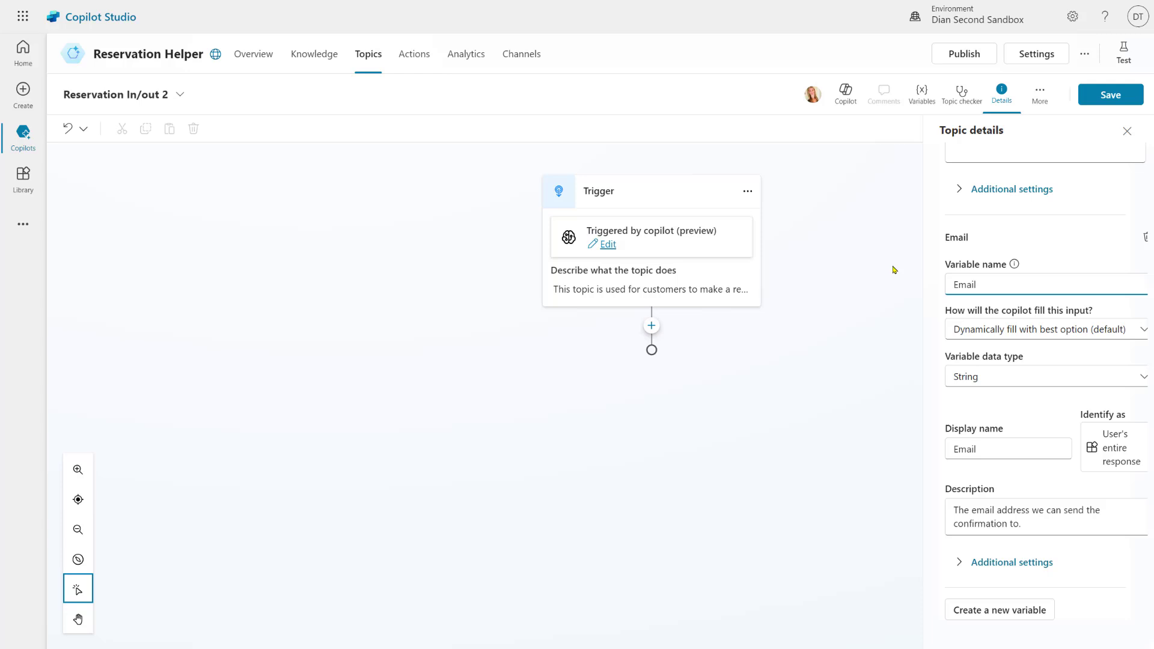
left_click(1022, 235)
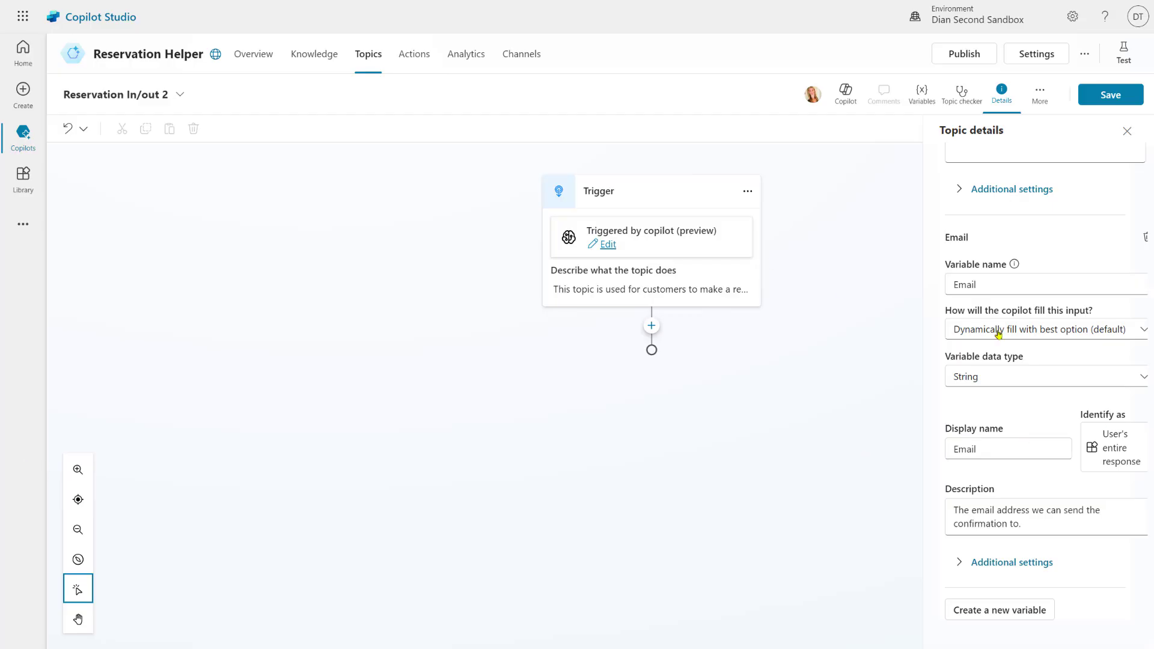
scroll(1103, 394, "up", 10)
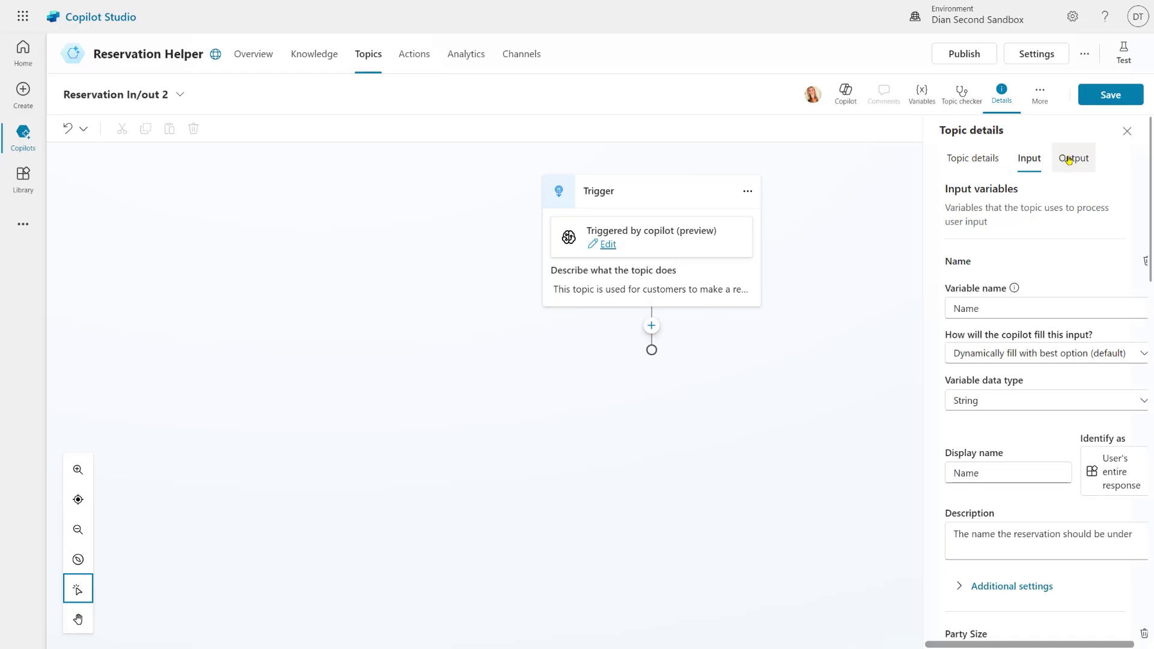
Add a Confirmation output variable with the pasted reservation-confirmation description
left_click(1069, 159)
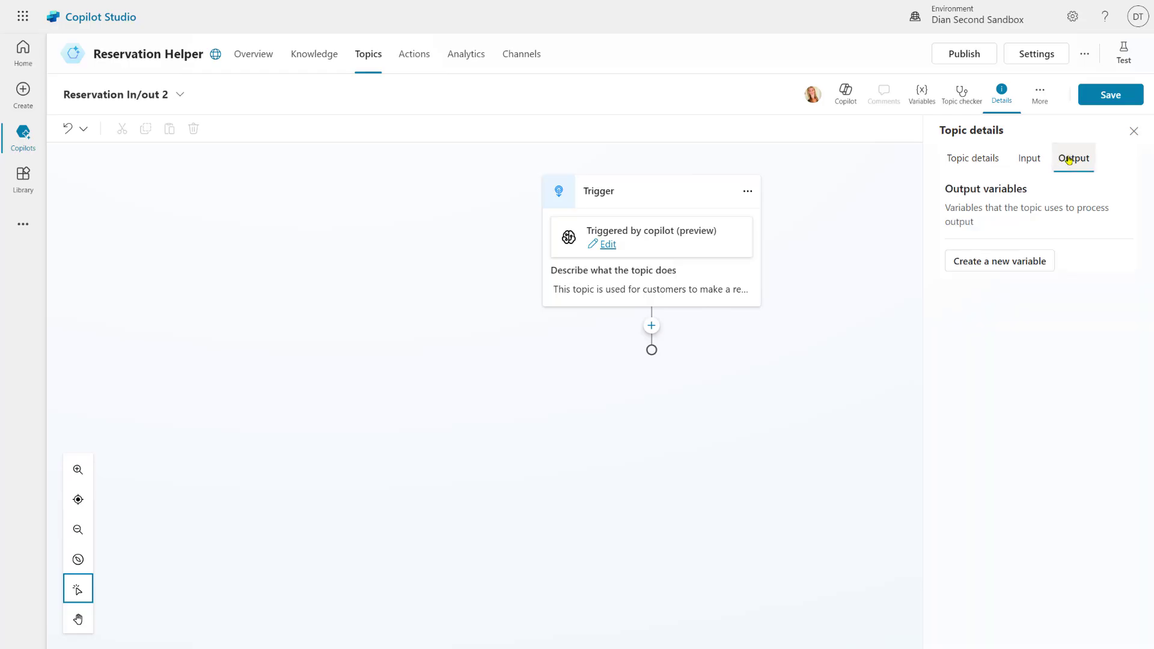
left_click(1018, 272)
left_click_drag(1007, 313, 882, 346)
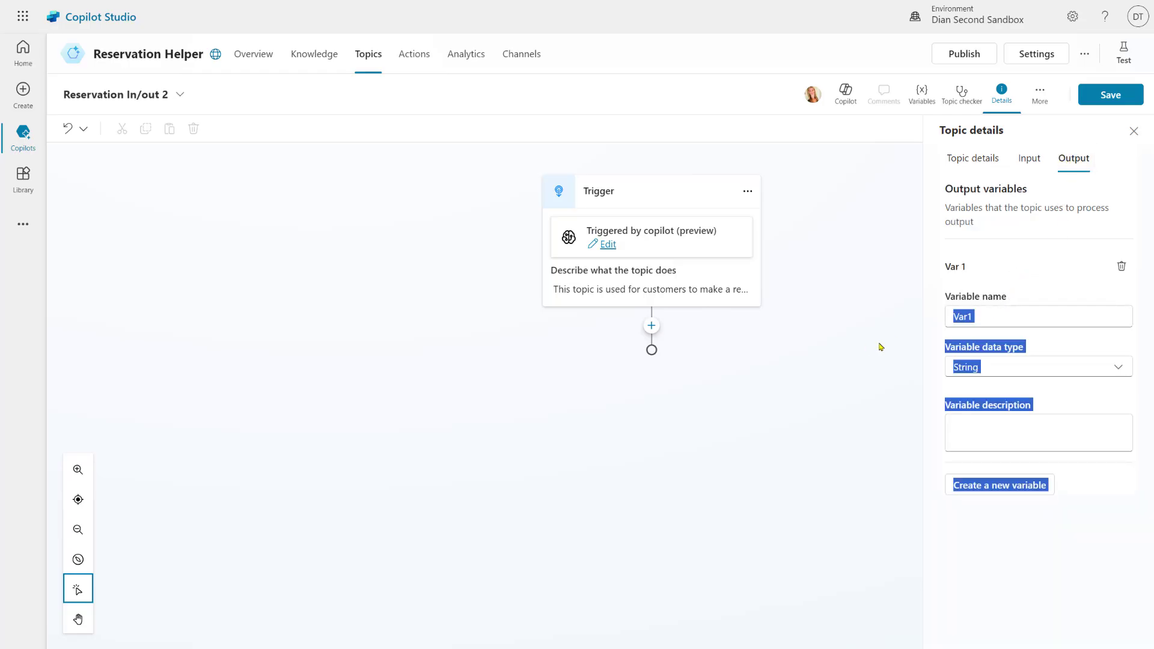
left_click_drag(995, 315, 888, 317)
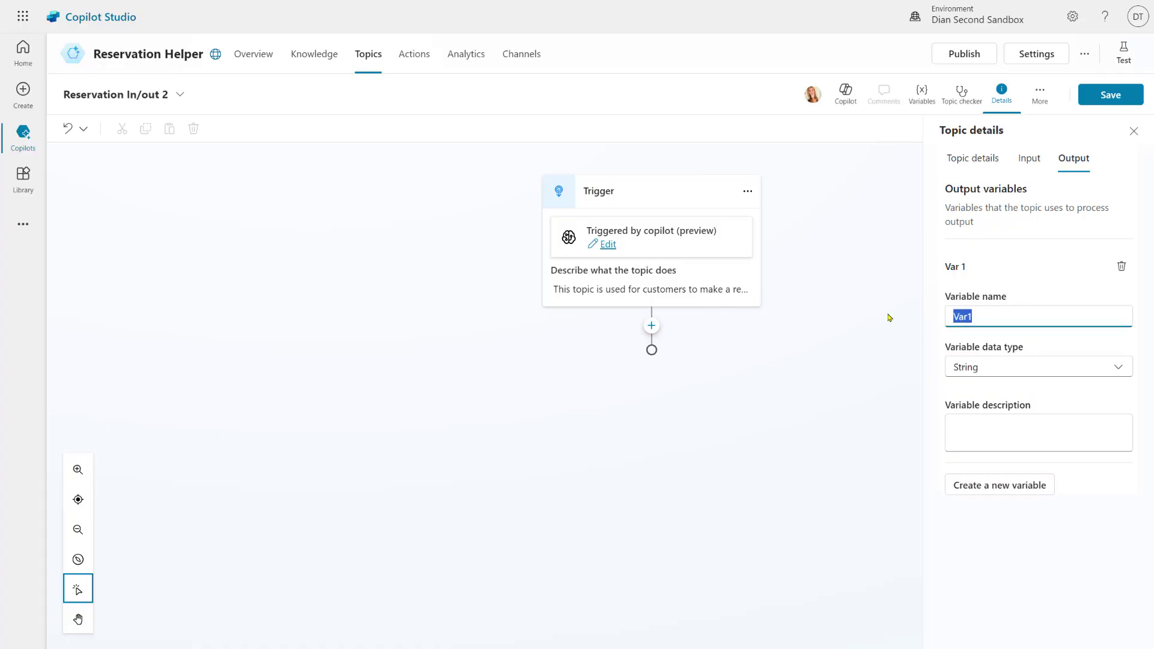
type("Confirmation")
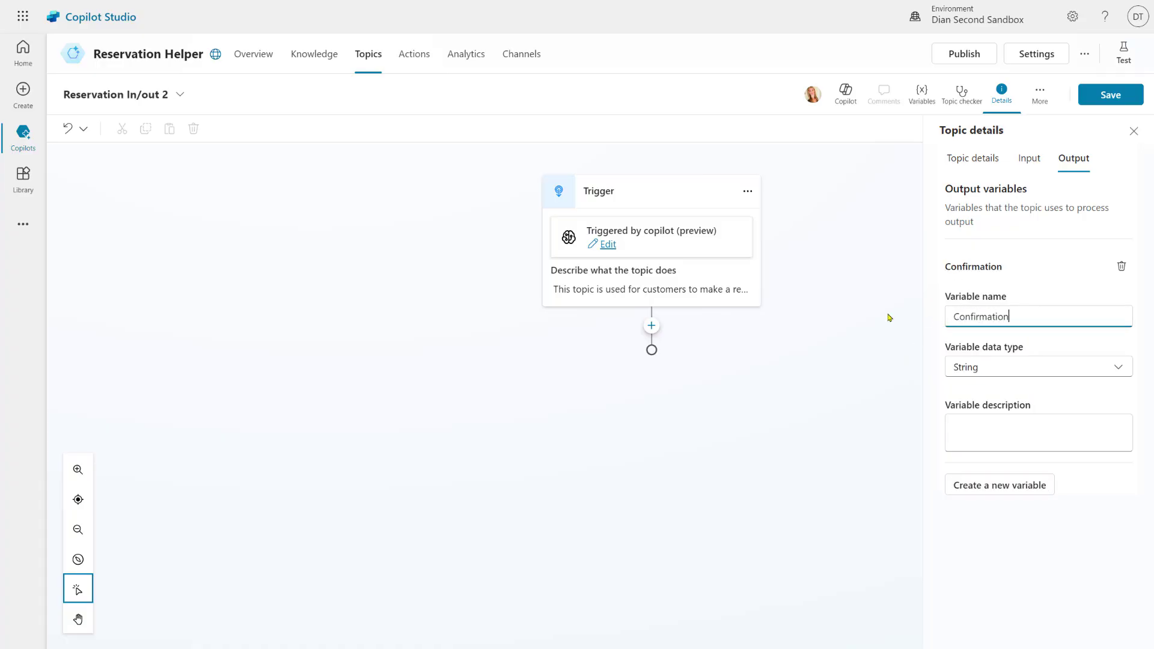
left_click(1001, 431)
key("ctrl+v")
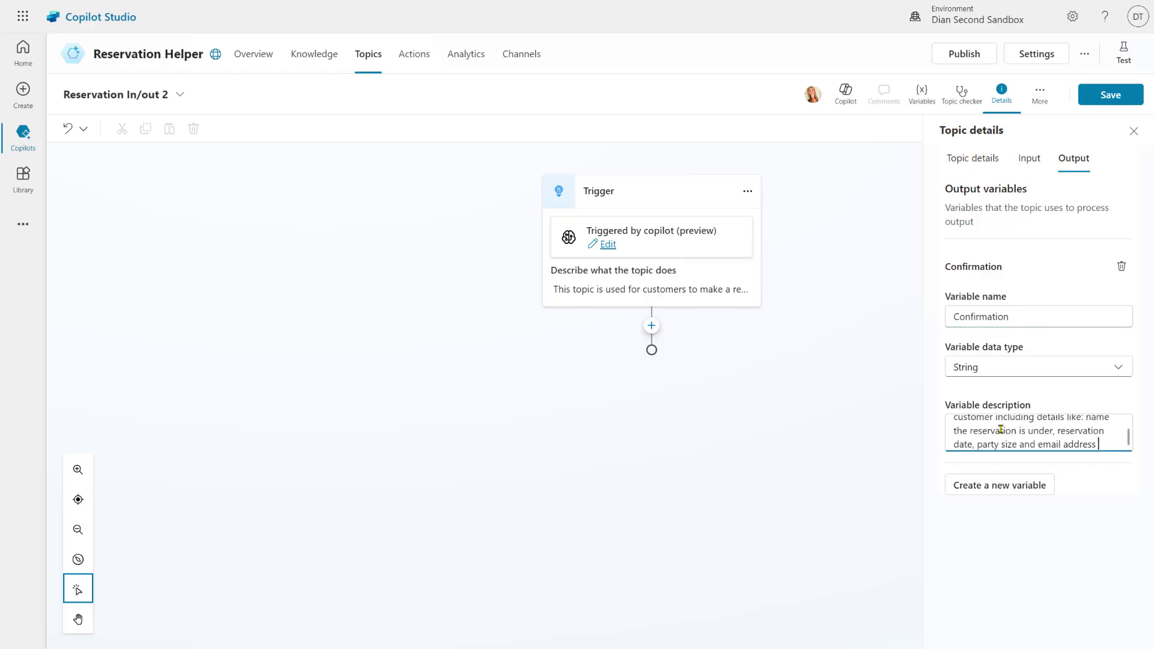
key("ctrl+Home")
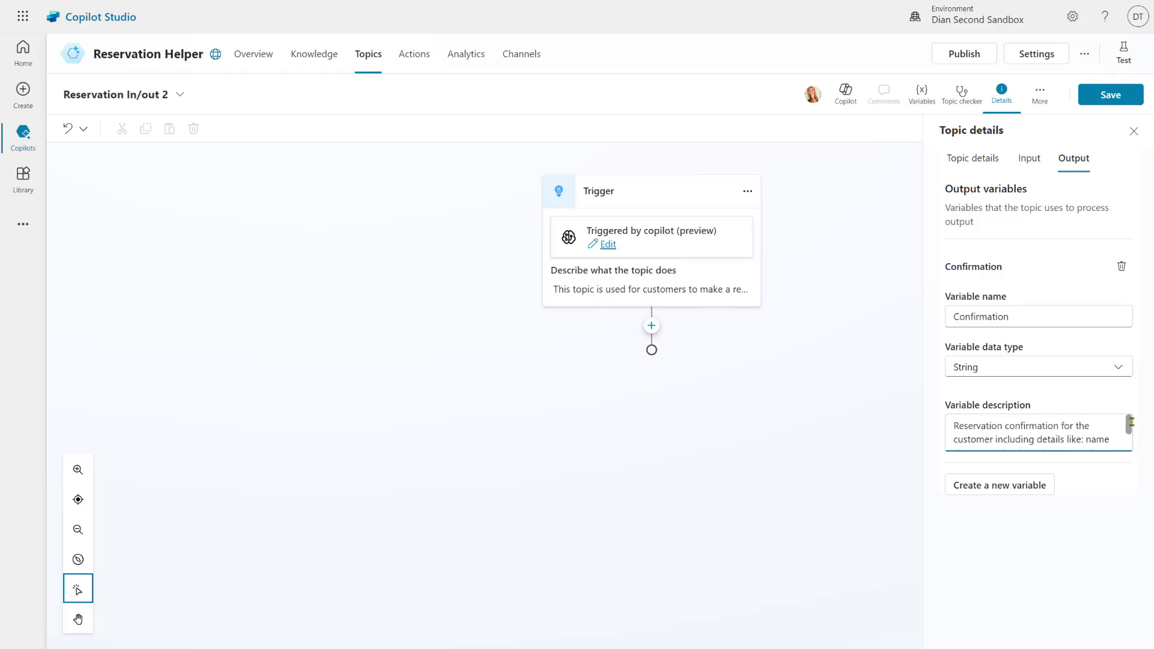
scroll(1133, 426, "down", 1)
left_click_drag(1132, 425, 1133, 440)
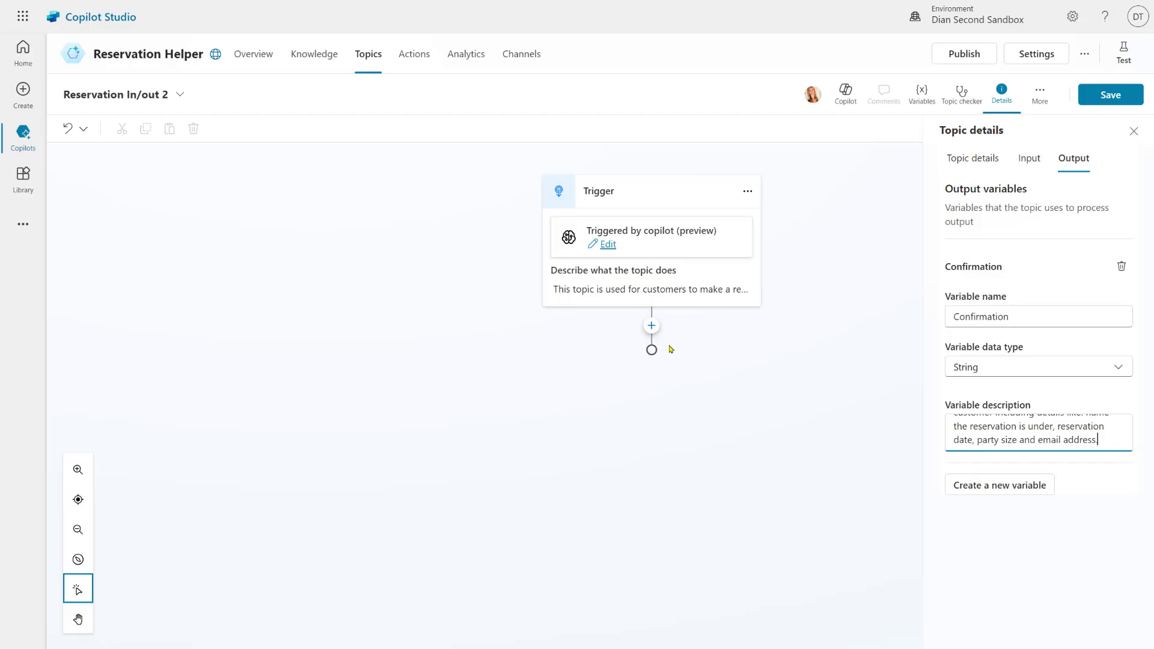
Add a Message node after the trigger that shows the Confirmation variable
left_click(651, 326)
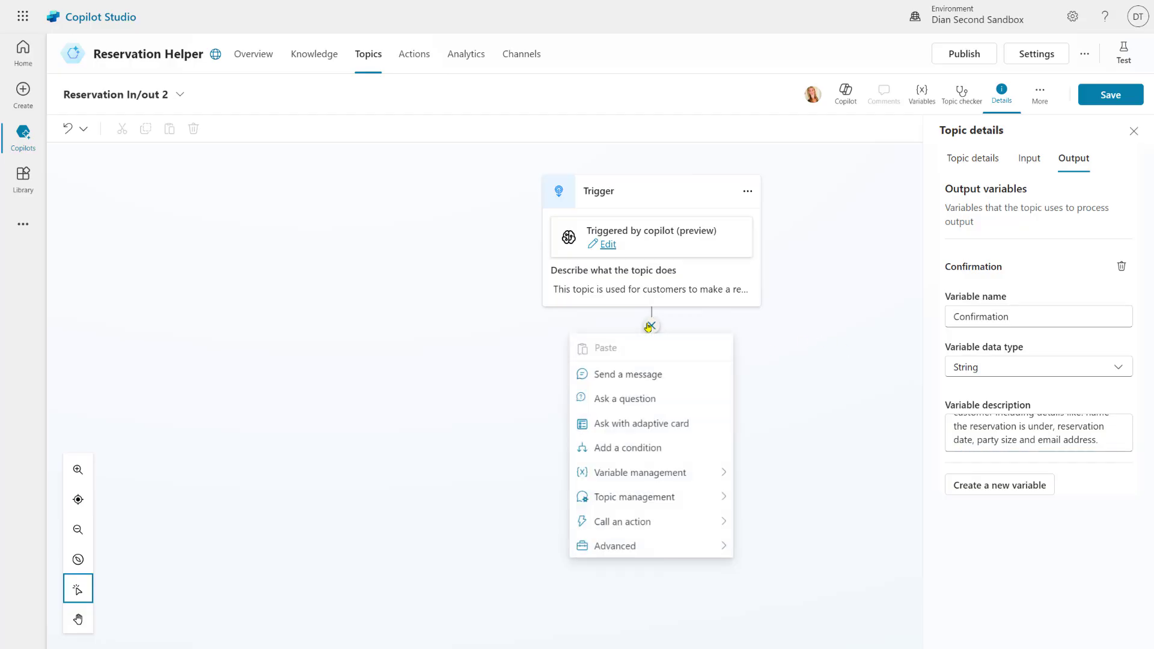
left_click(654, 376)
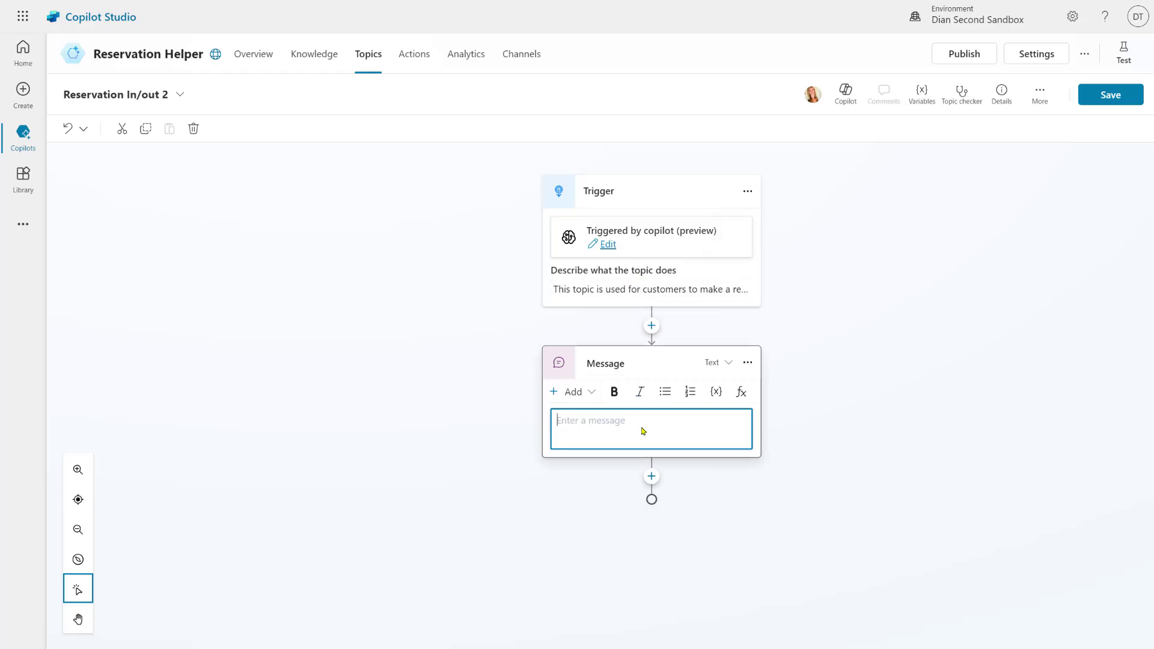
left_click(717, 392)
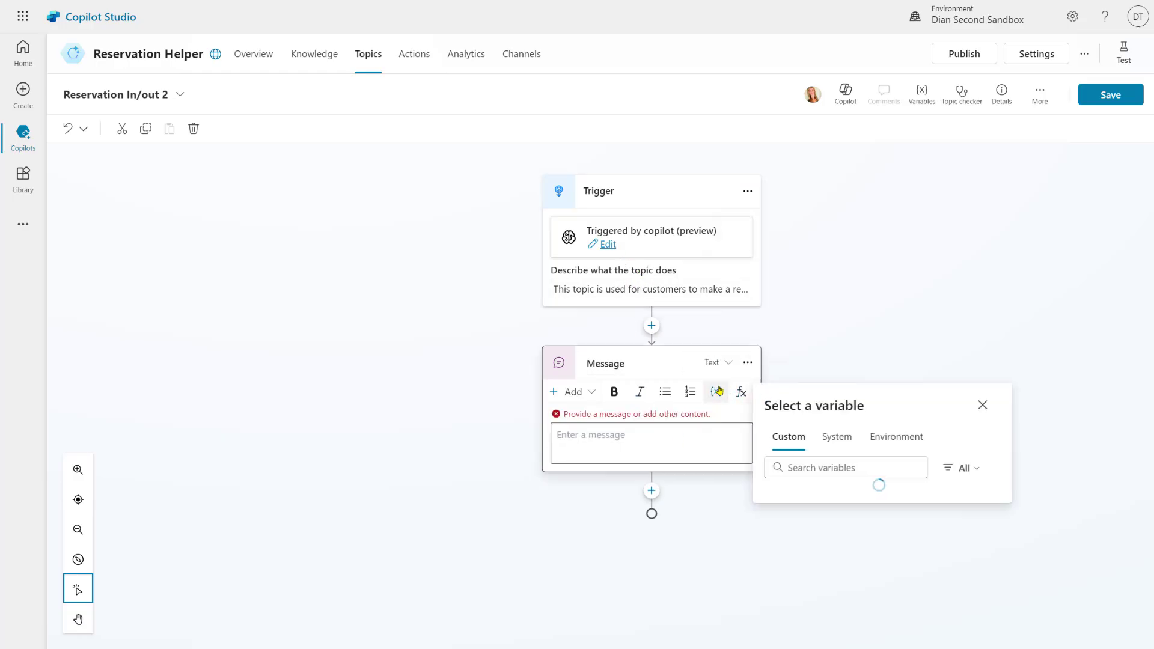
left_click(804, 404)
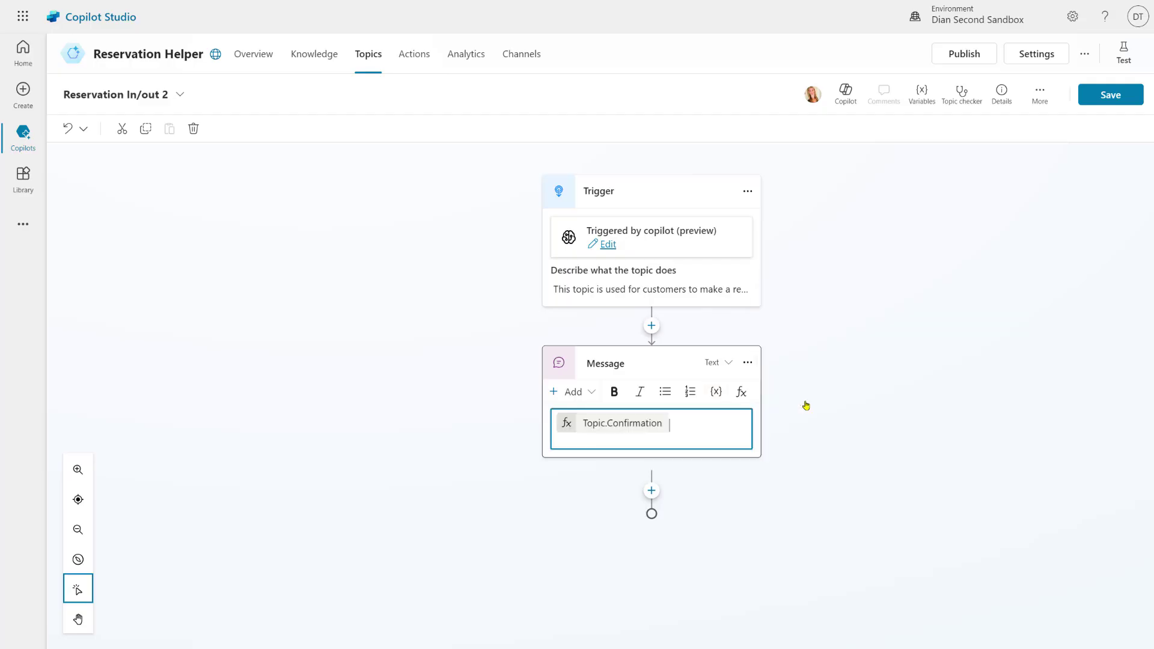
Add an End current topic node after the message and save the topic
left_click(651, 477)
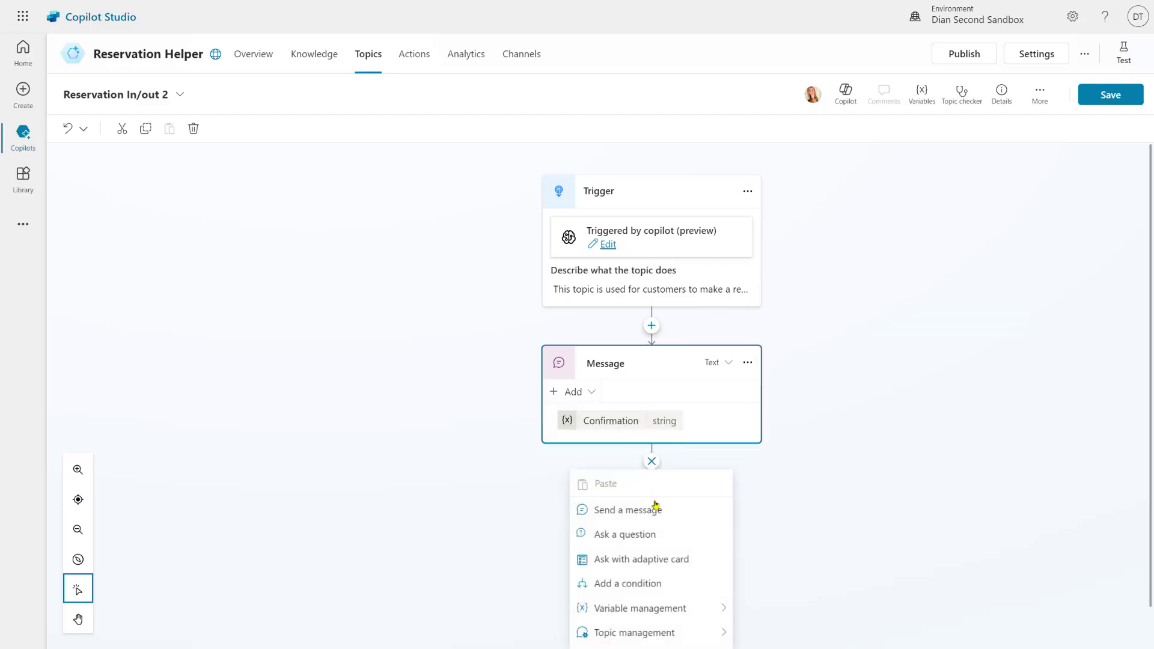
scroll(658, 508, "down", 1)
mouse_move(701, 588)
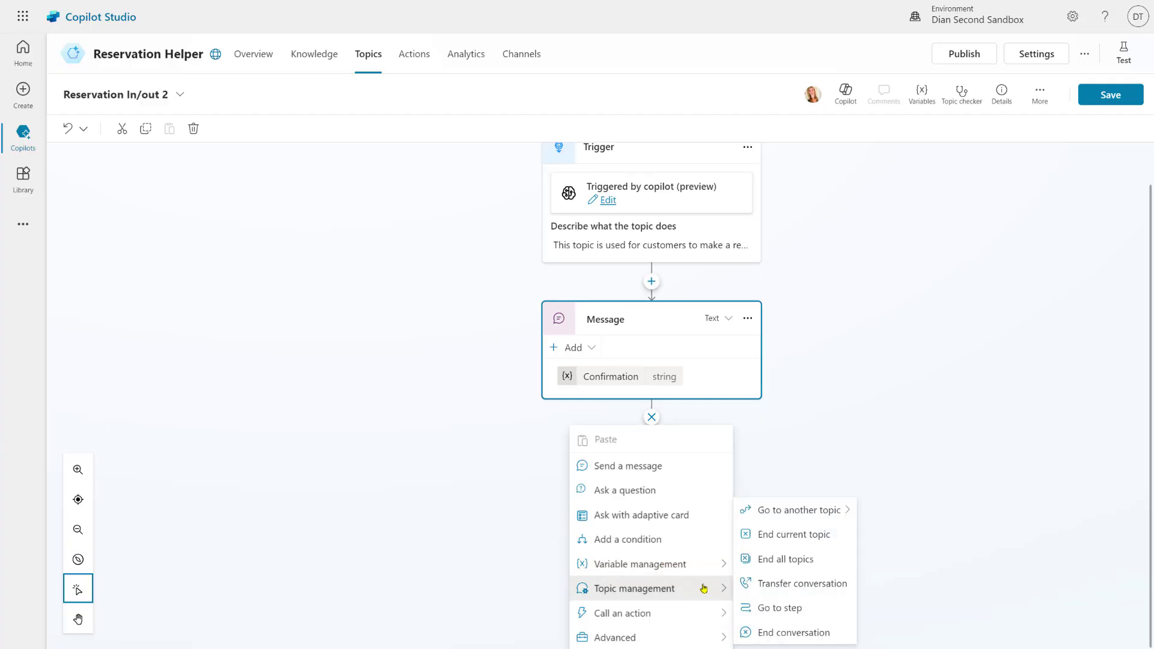
left_click(798, 536)
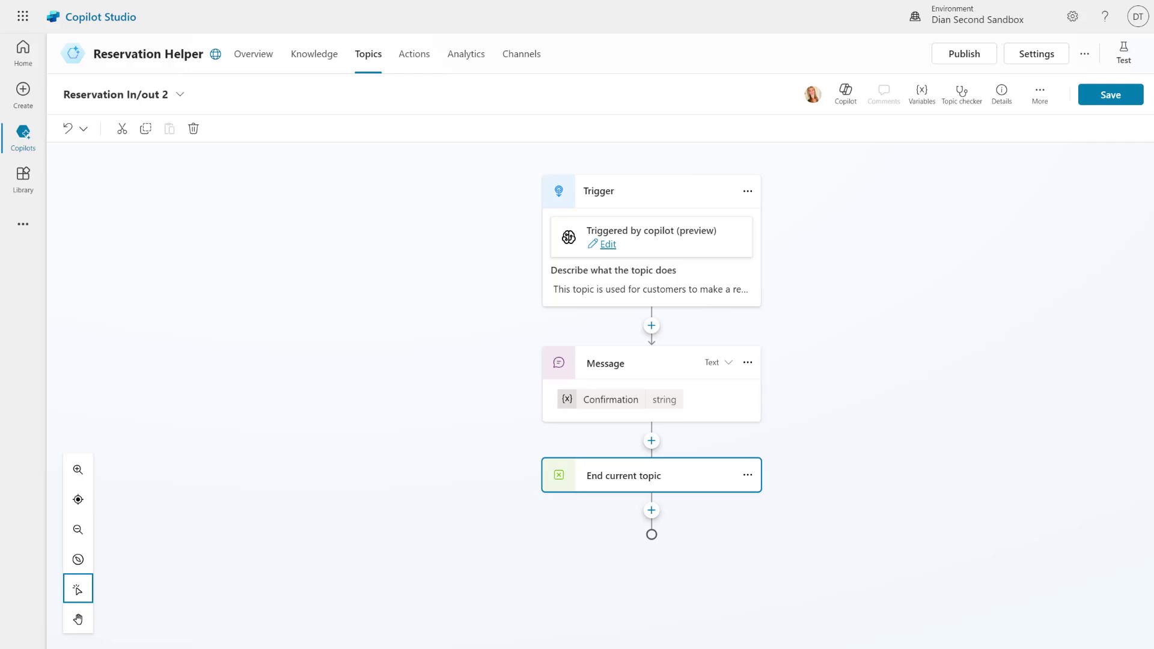
left_click(1111, 96)
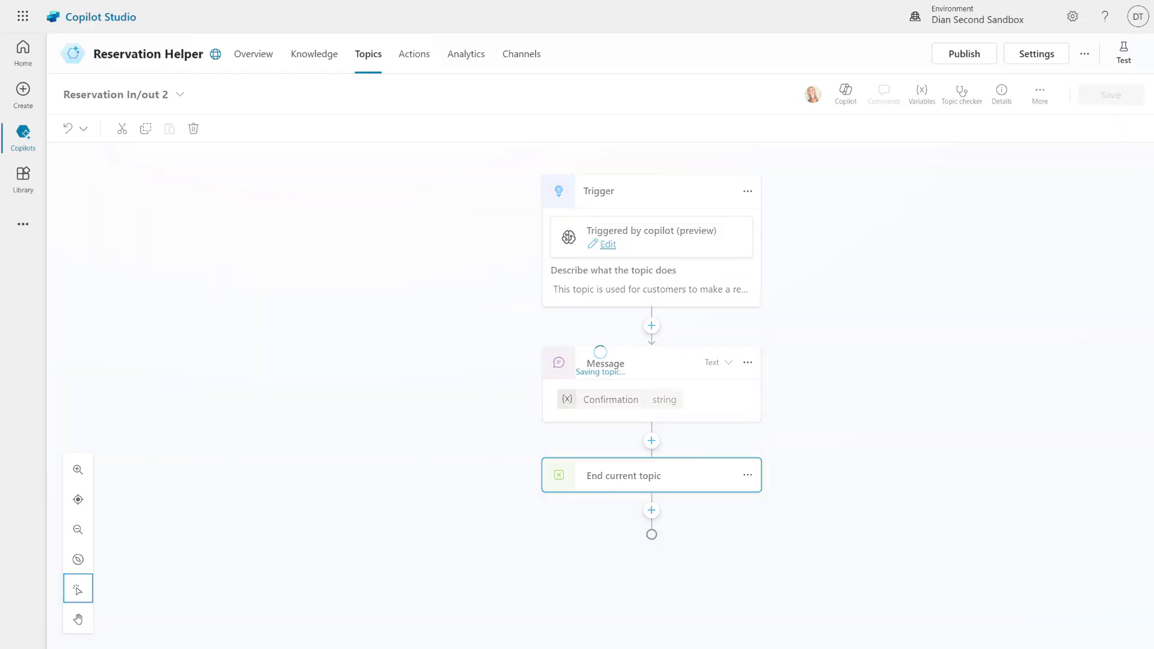
mouse_move(34, 136)
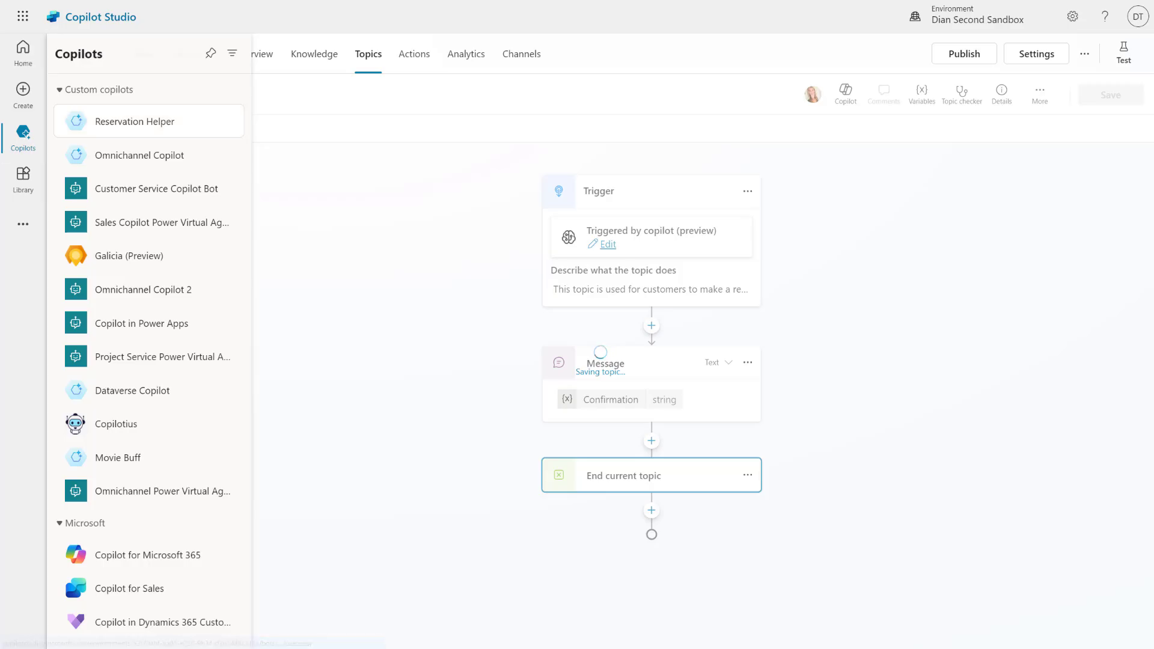